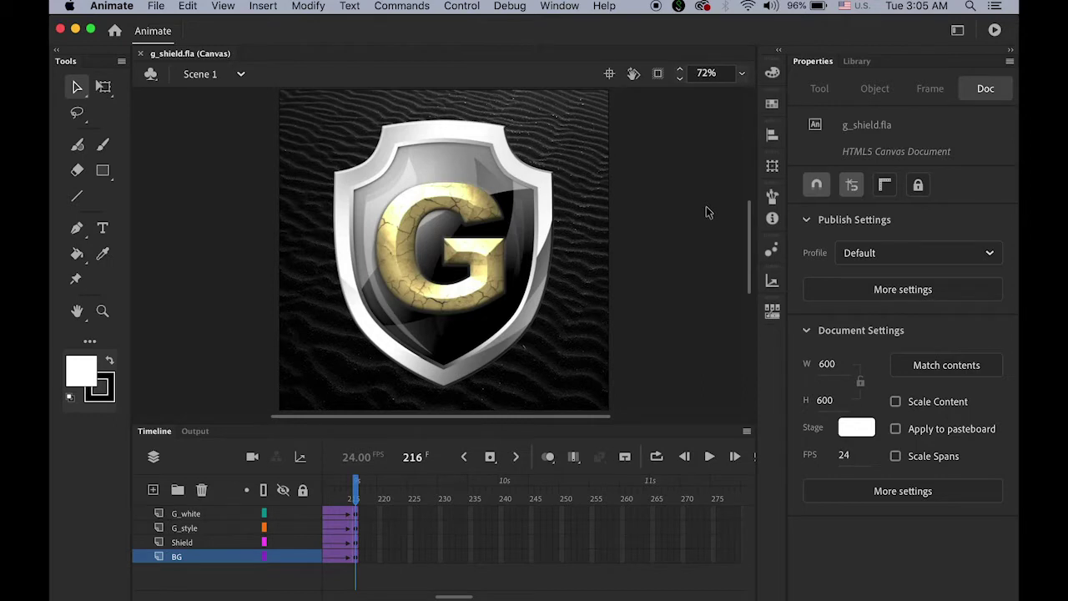
Play the g_shield.fla timeline to watch the cracked gold G animate in over the sand.
key(Return)
key(Return)
Quick Look the exported g_shield.mp4 from the test folder in Finder.
mouse_move(185, 575)
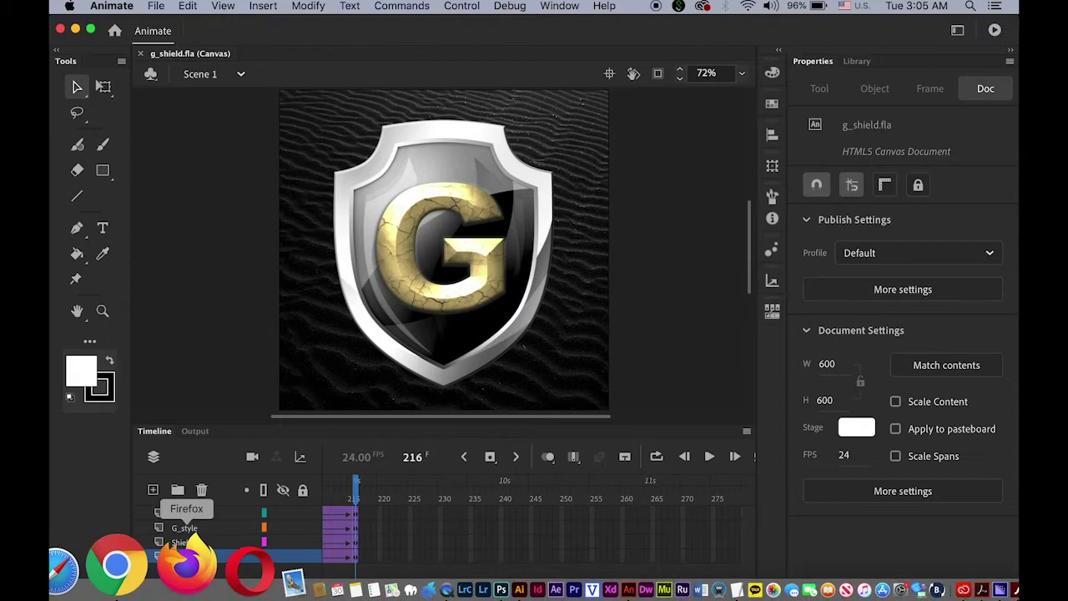
click(72, 589)
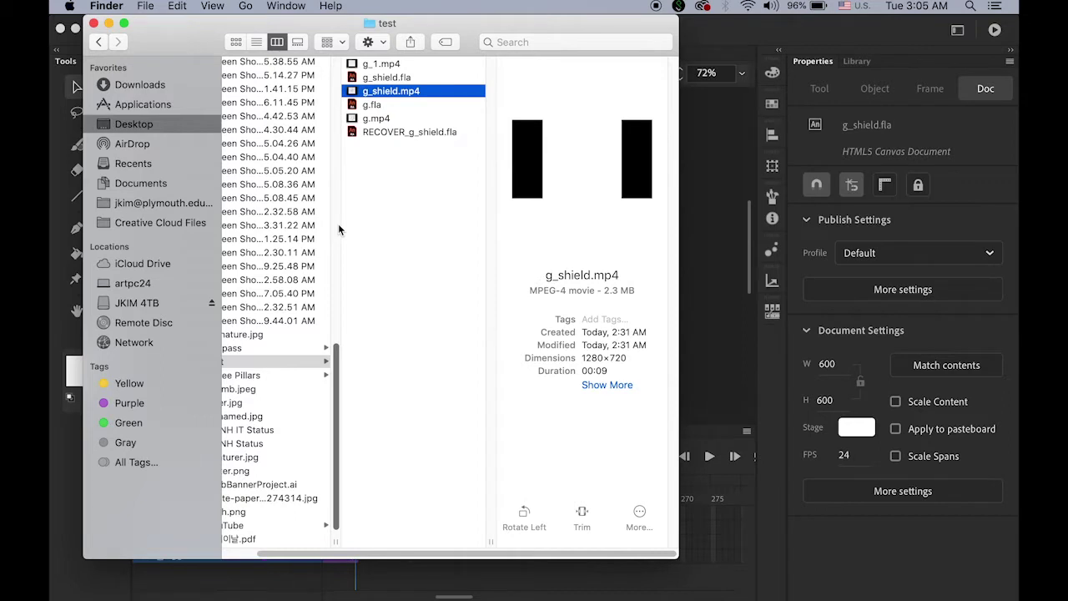
key(space)
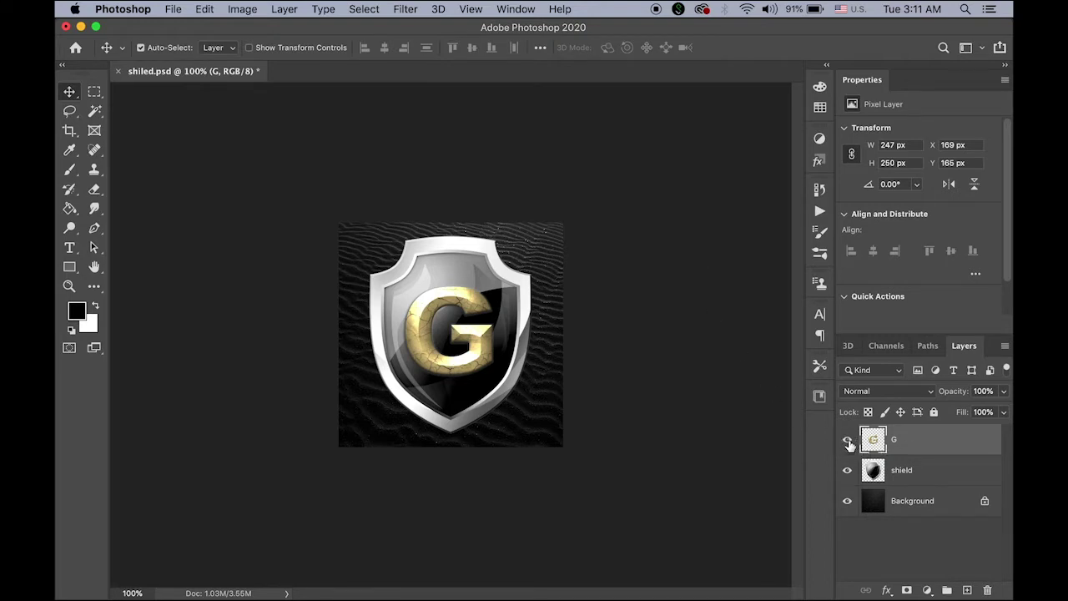
click(849, 444)
click(849, 444)
click(848, 442)
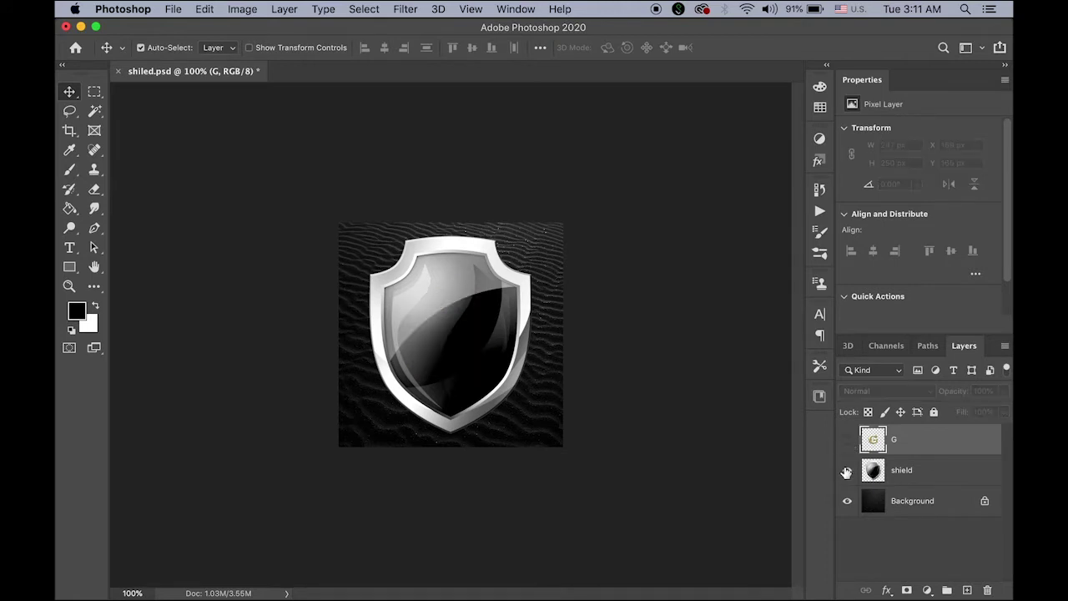
click(847, 471)
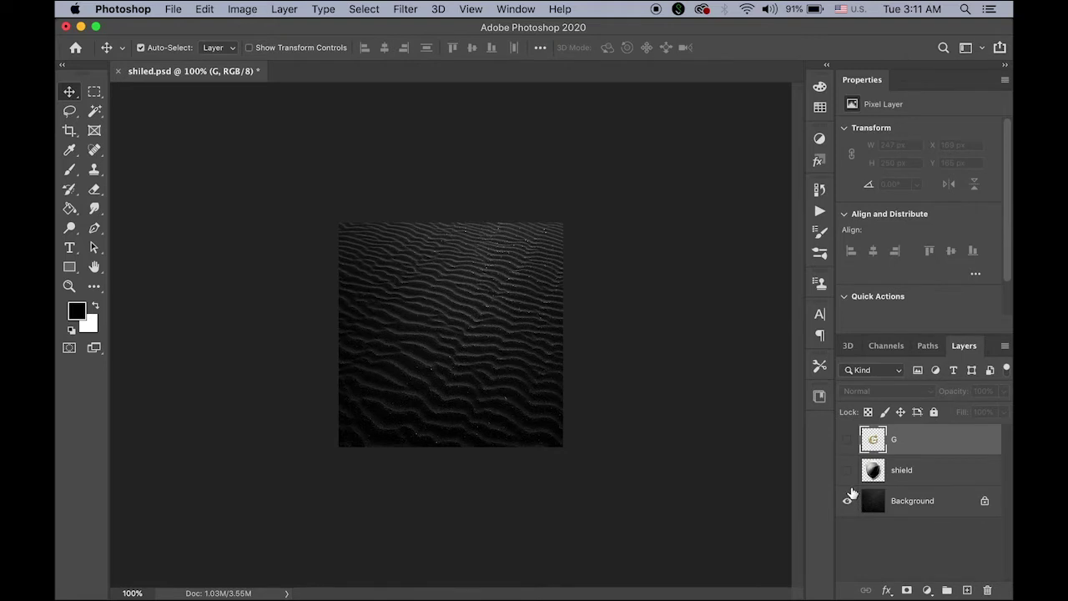
click(848, 472)
click(848, 440)
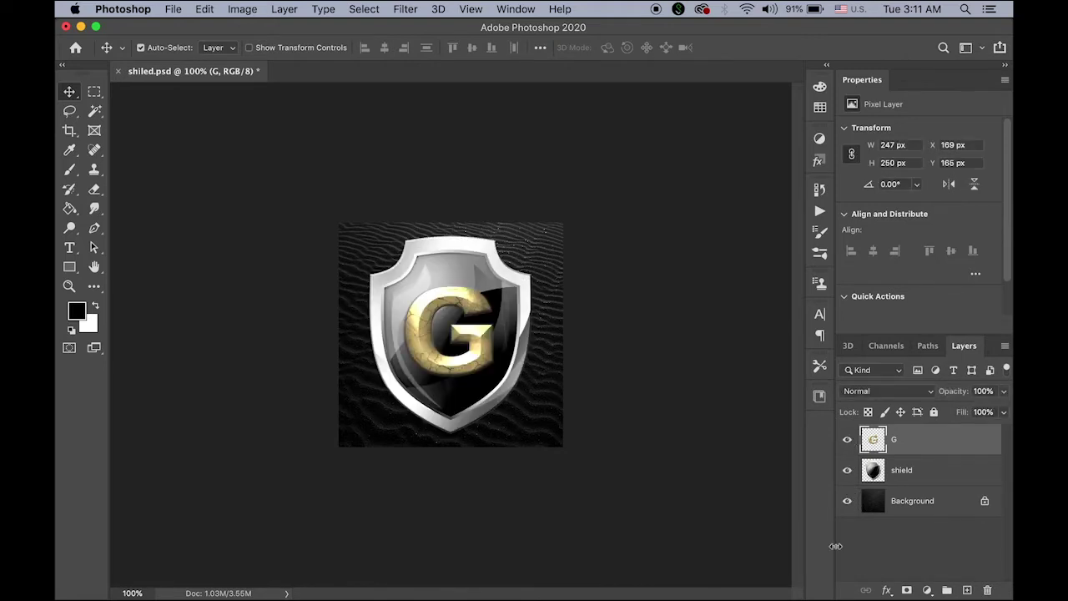
mouse_move(565, 588)
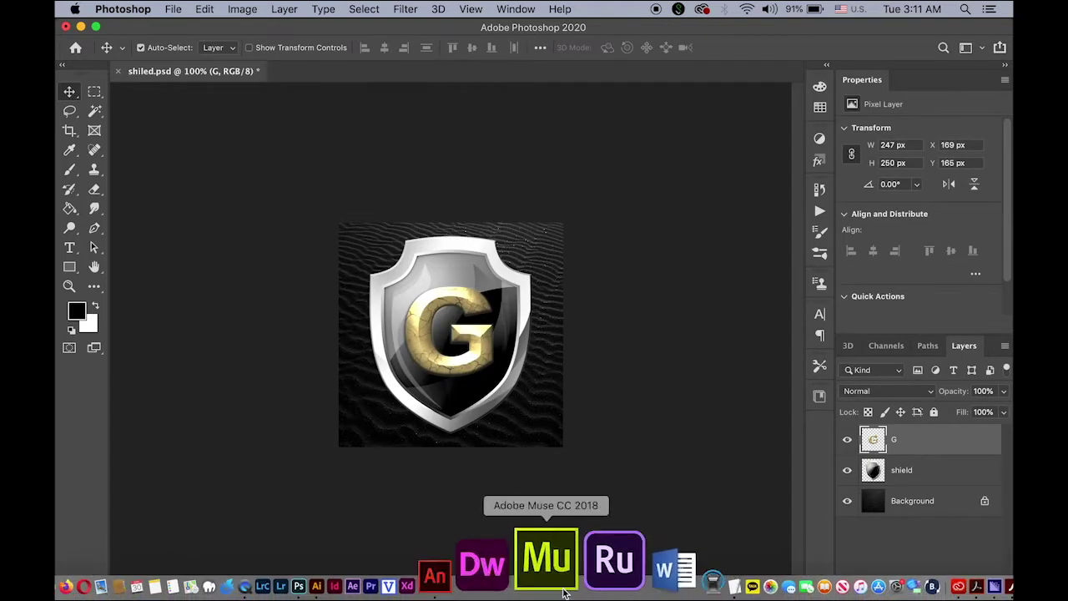
Return to the blank 600×600 Untitled-6 document in Animate with the Selection tool active.
click(526, 586)
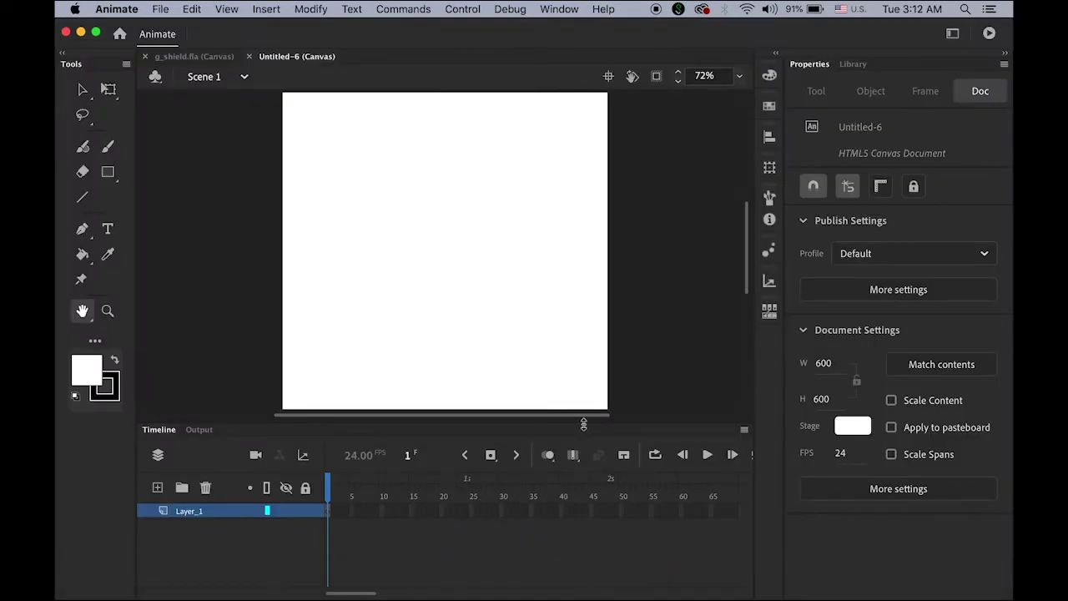
click(84, 87)
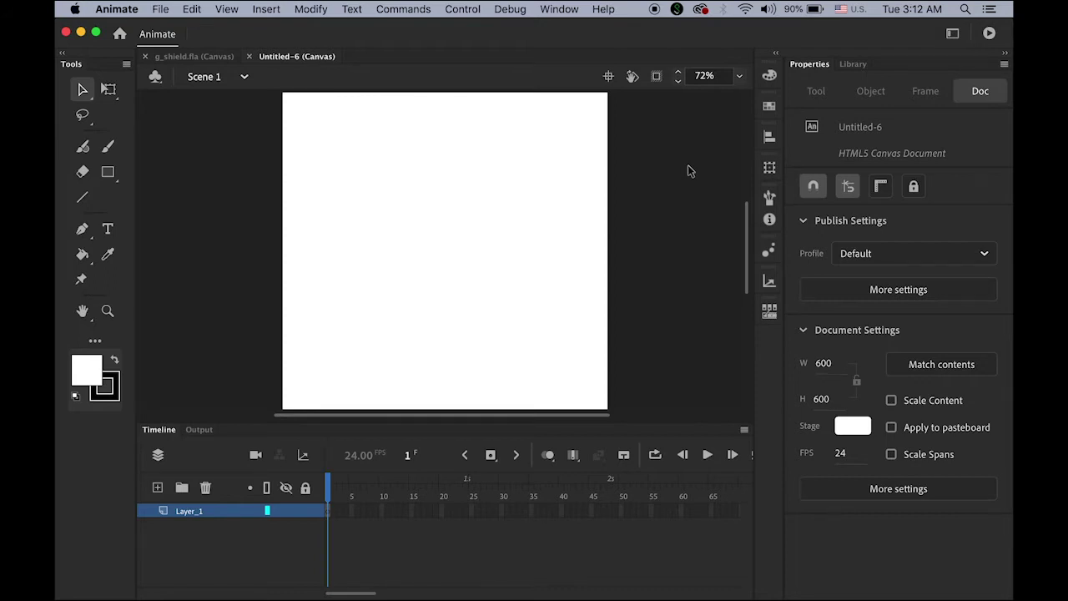
mouse_move(551, 588)
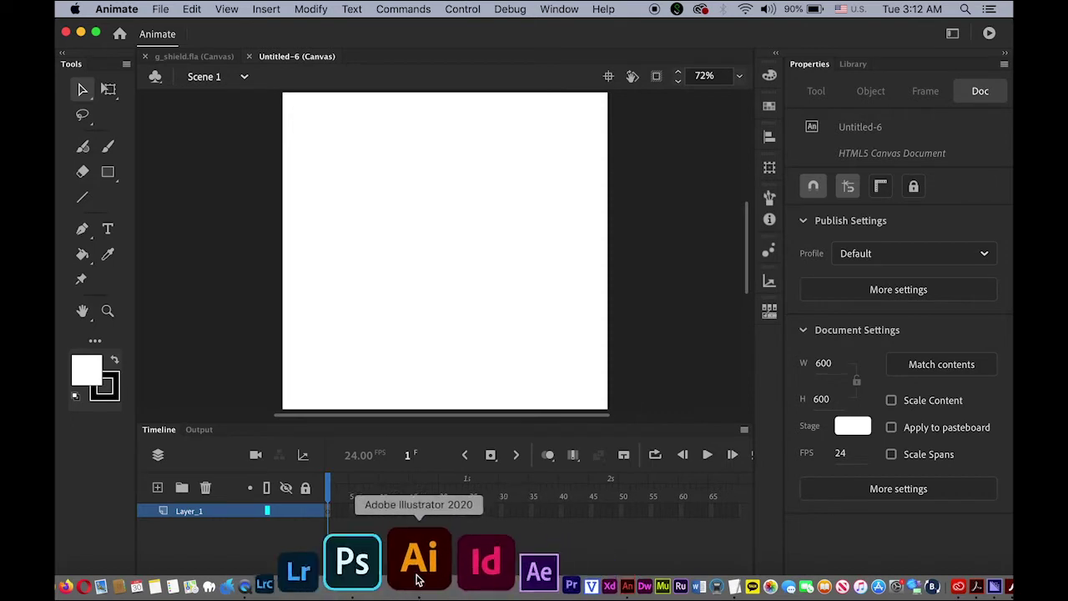
Copy the sand Background layer from Photoshop onto the Animate stage at Y 0.
click(402, 575)
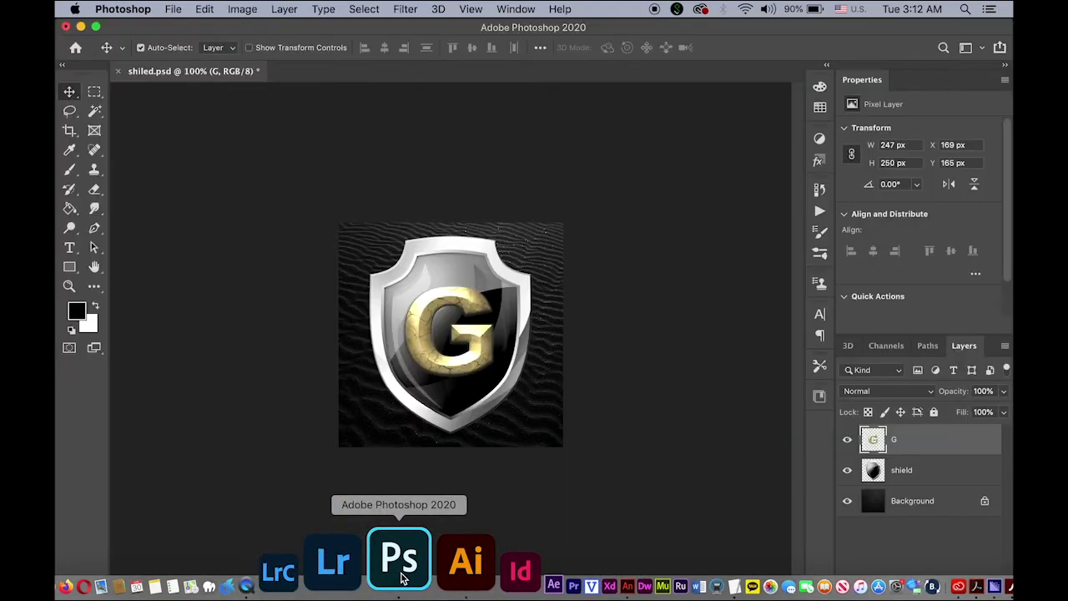
click(914, 504)
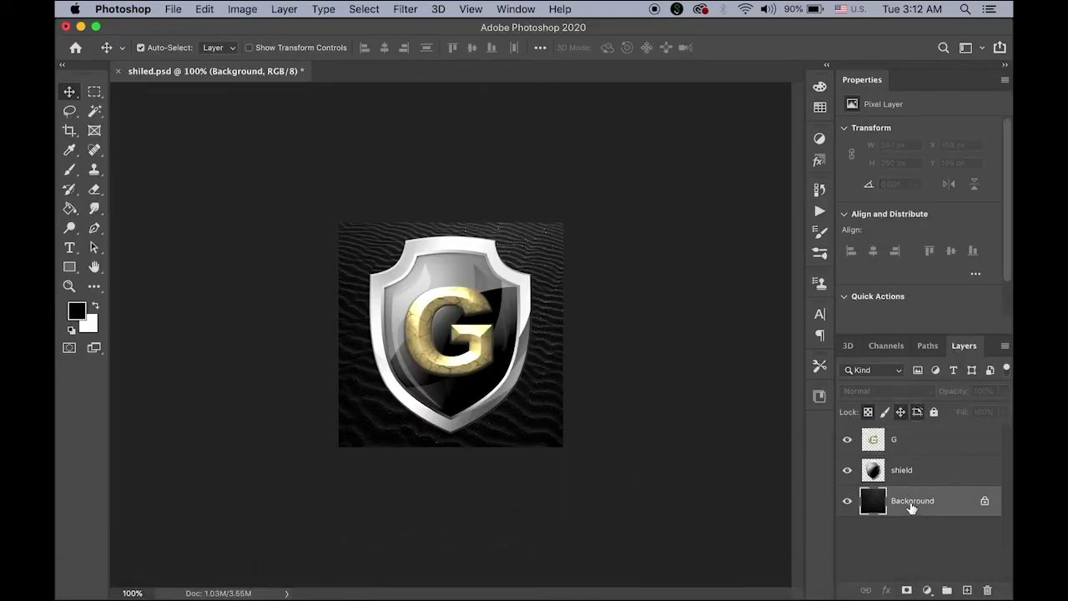
key(super+a)
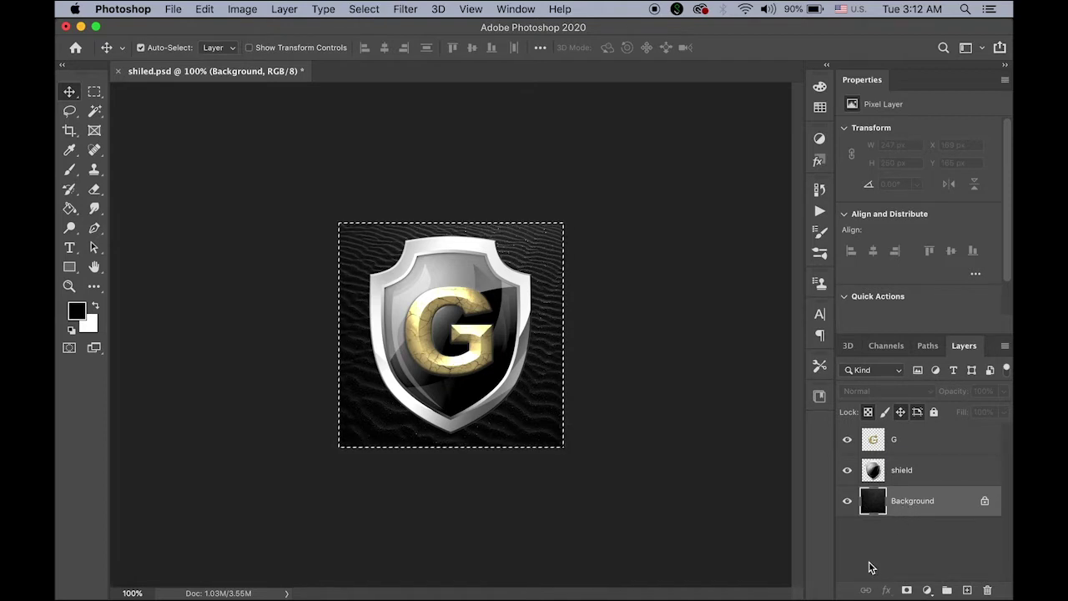
key(super+c)
mouse_move(296, 594)
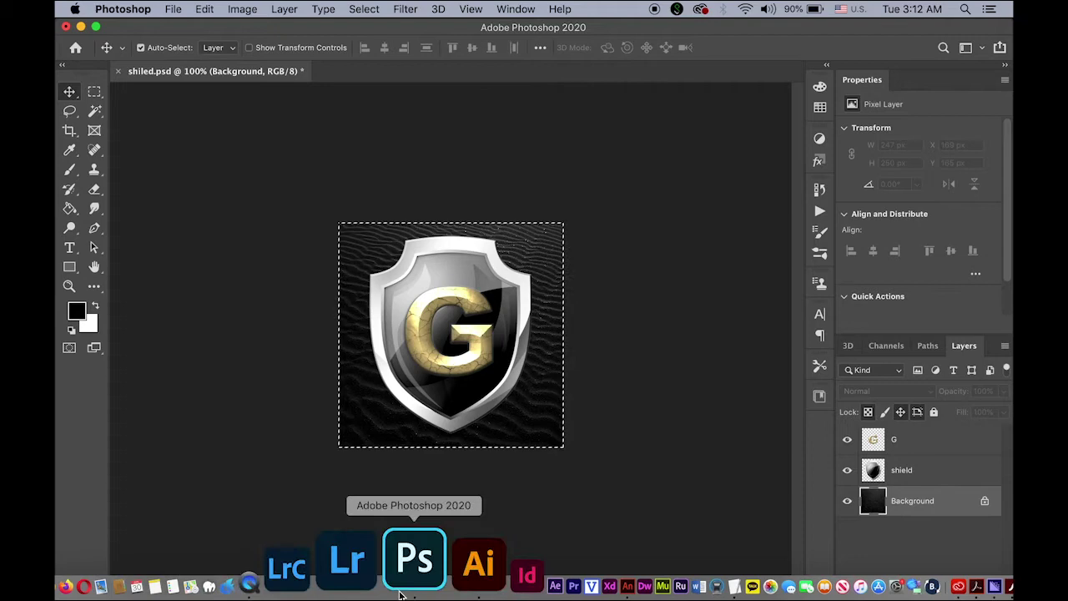
click(527, 577)
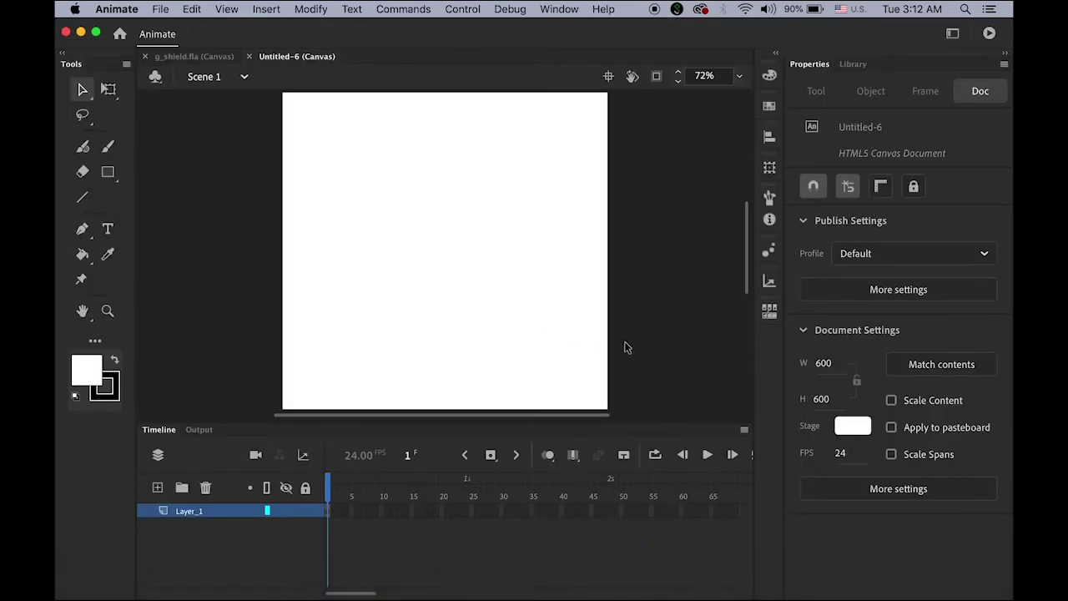
key(super+v)
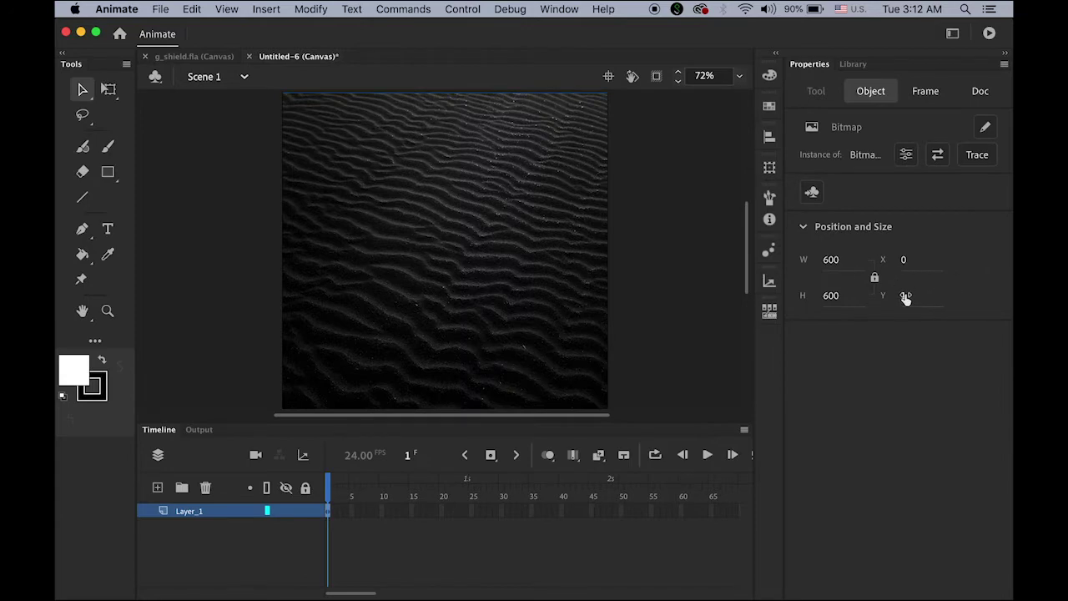
click(905, 297)
text(0)
key(Return)
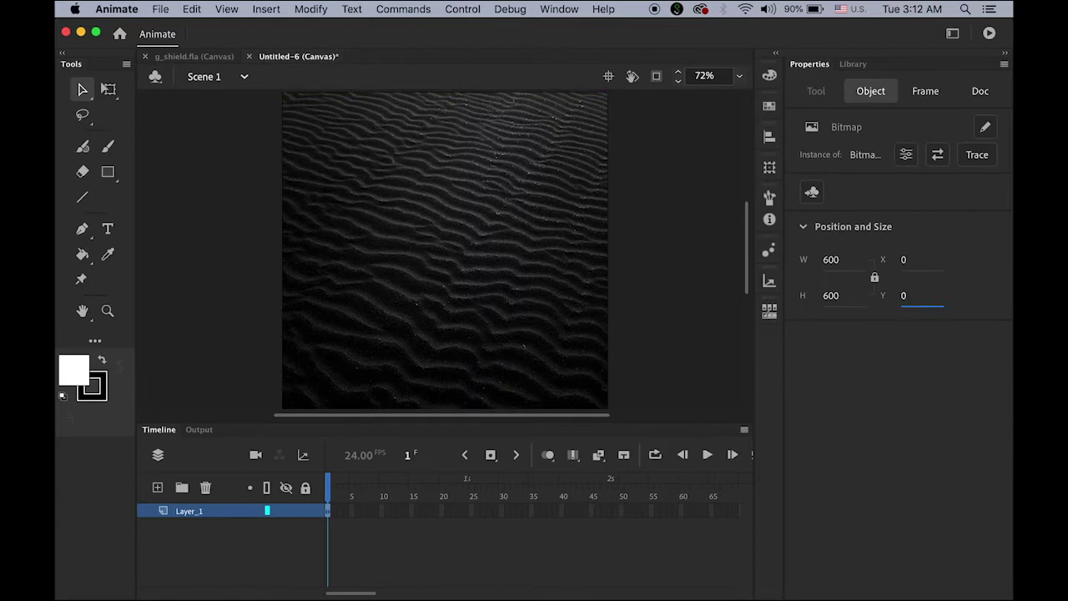
click(700, 361)
Copy the shield layer from Photoshop and paste it onto the stage.
mouse_move(454, 595)
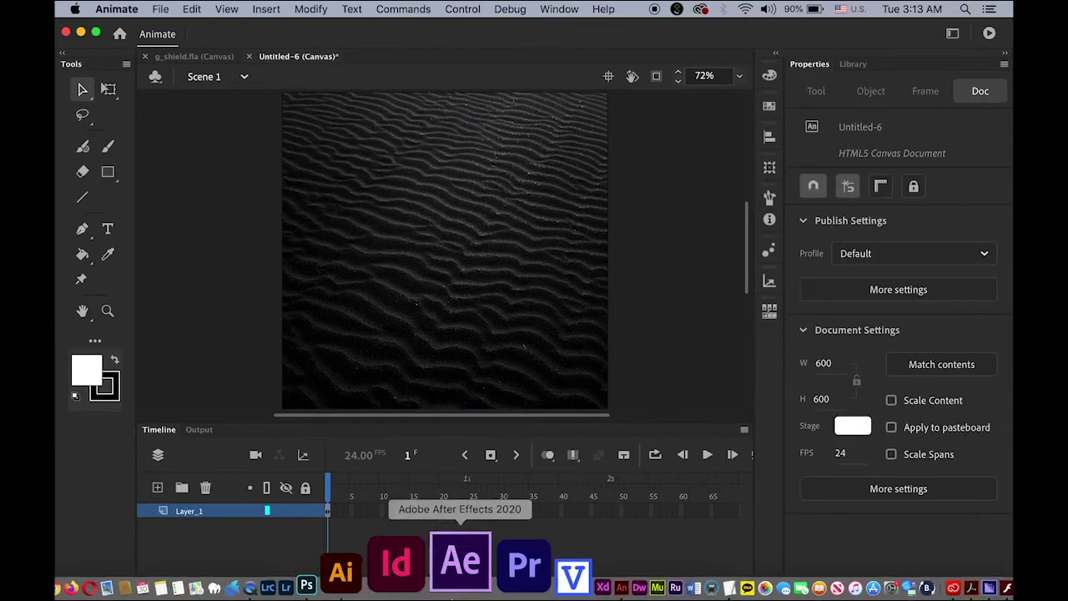
click(403, 594)
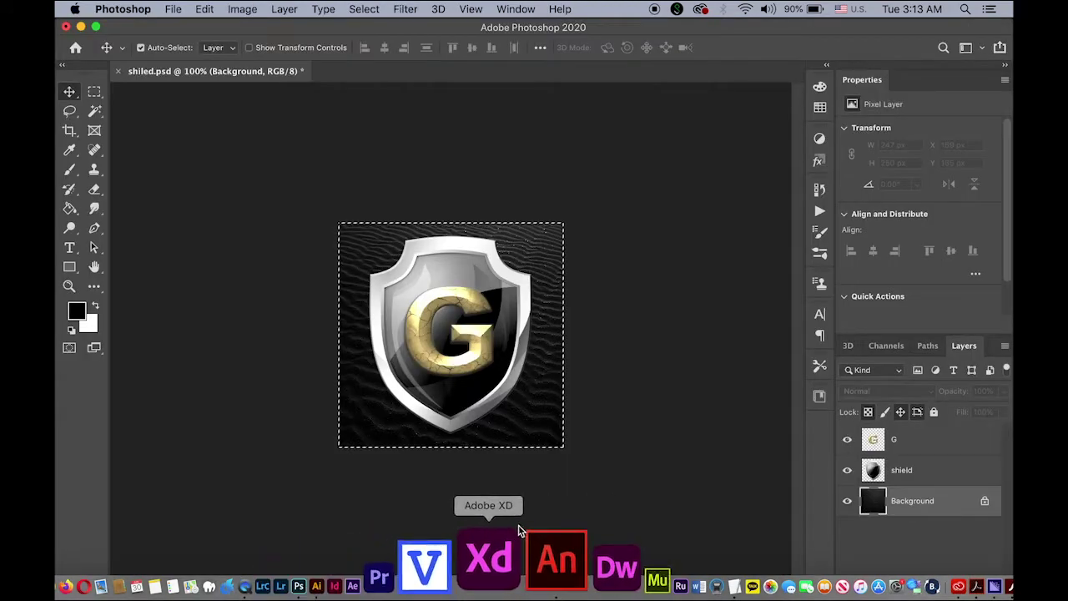
click(873, 470)
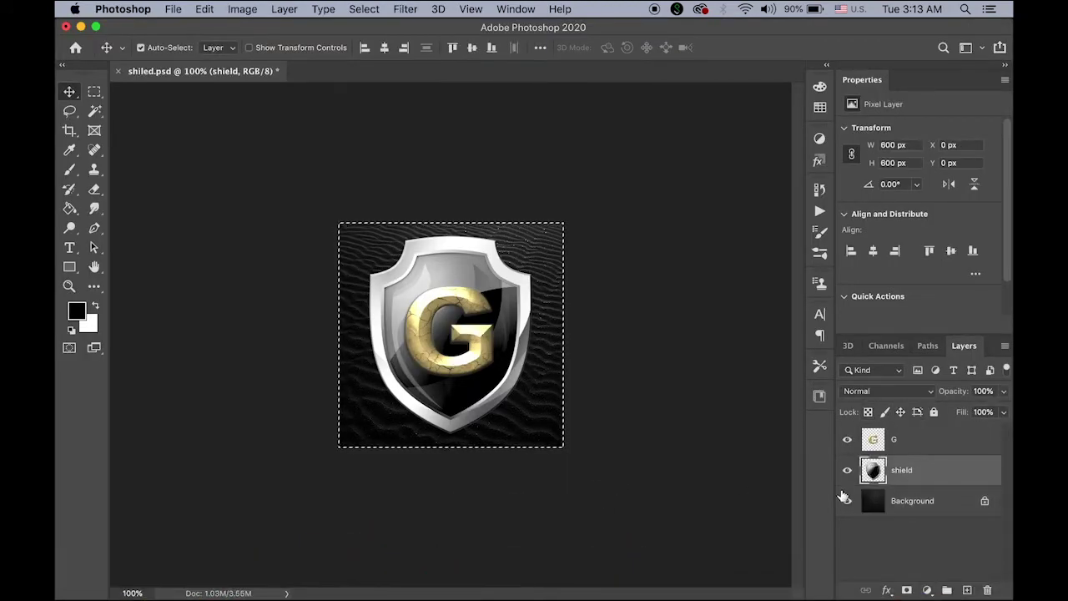
mouse_move(531, 594)
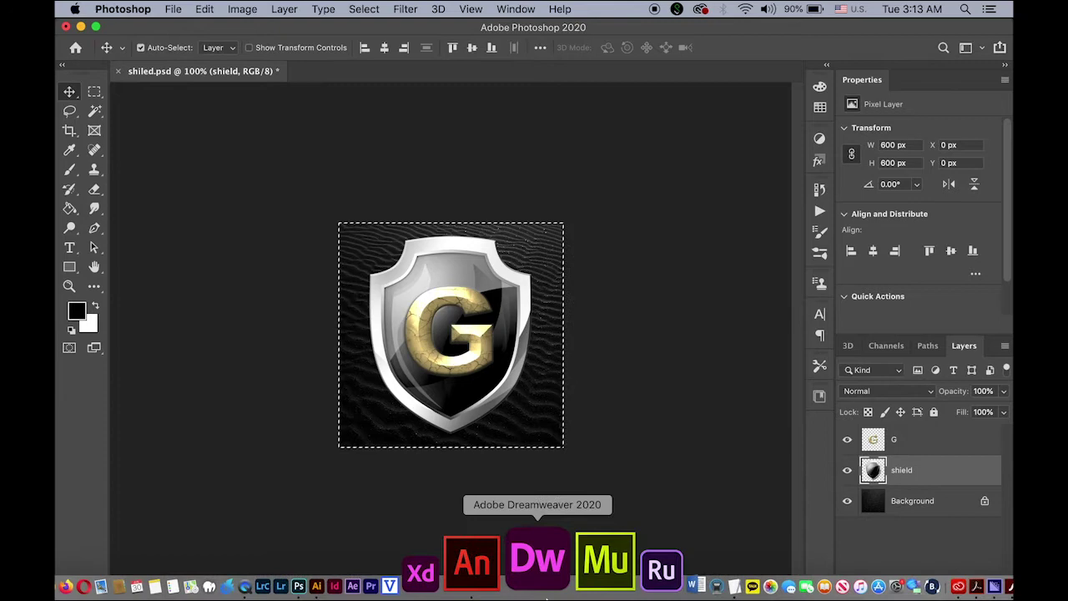
click(513, 561)
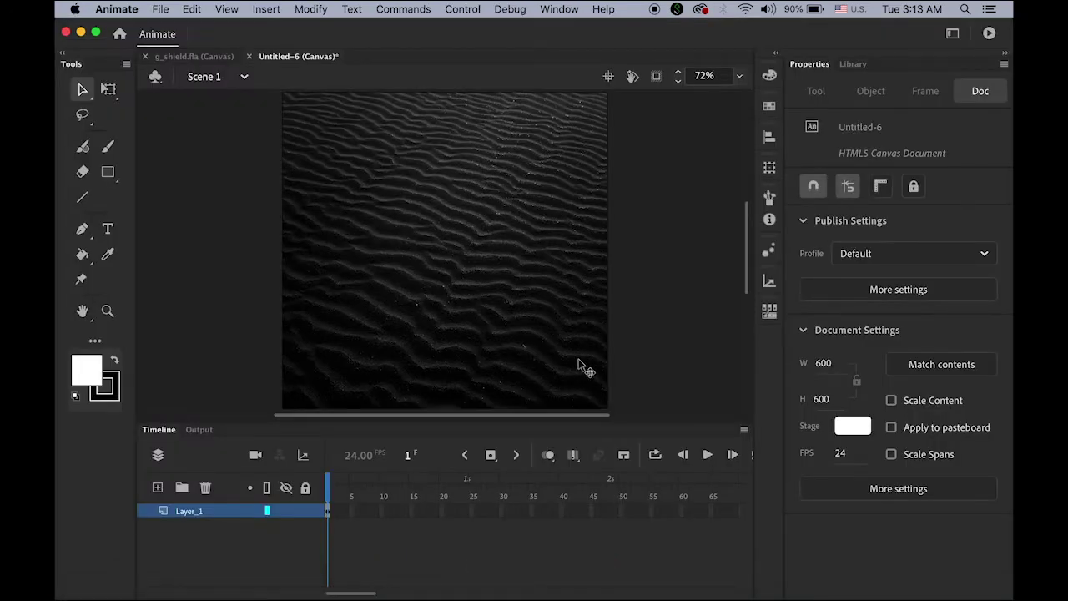
key(super+v)
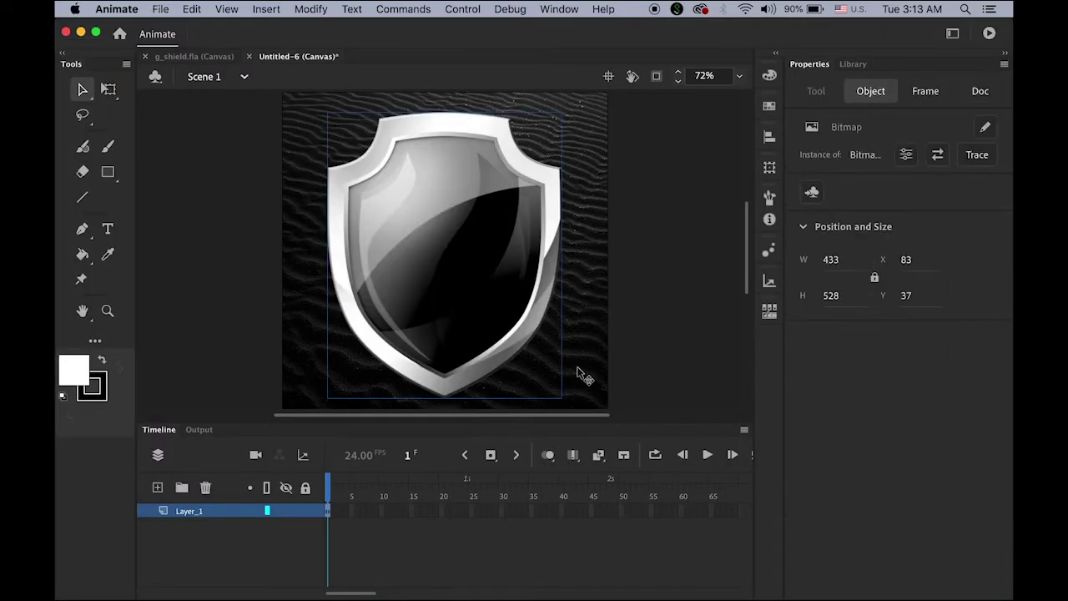
Paste the gold G layer onto the shield and nudge it into place with arrow keys.
mouse_move(488, 594)
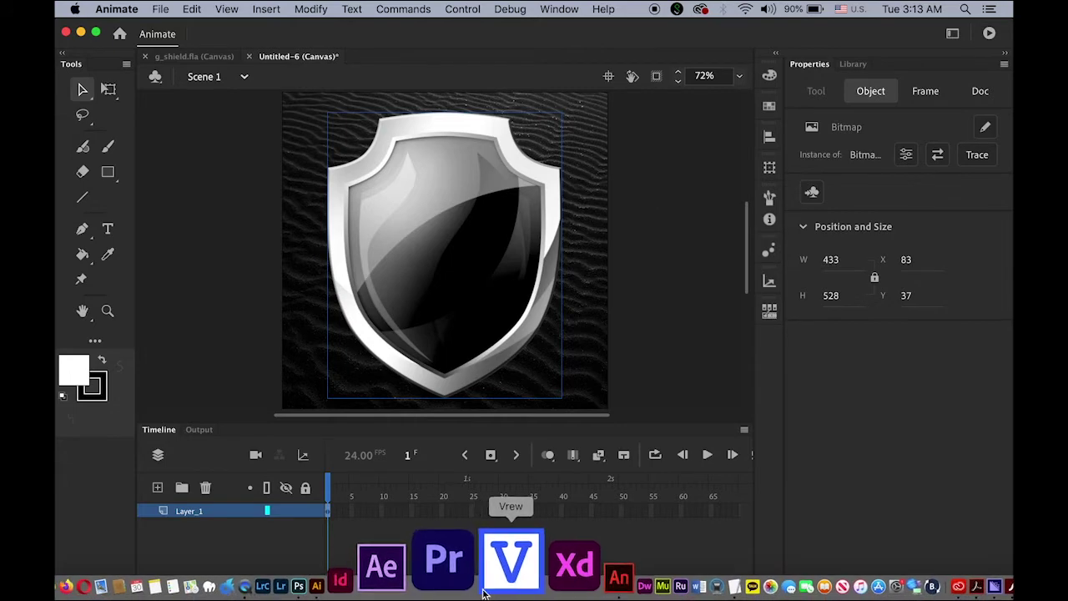
click(389, 567)
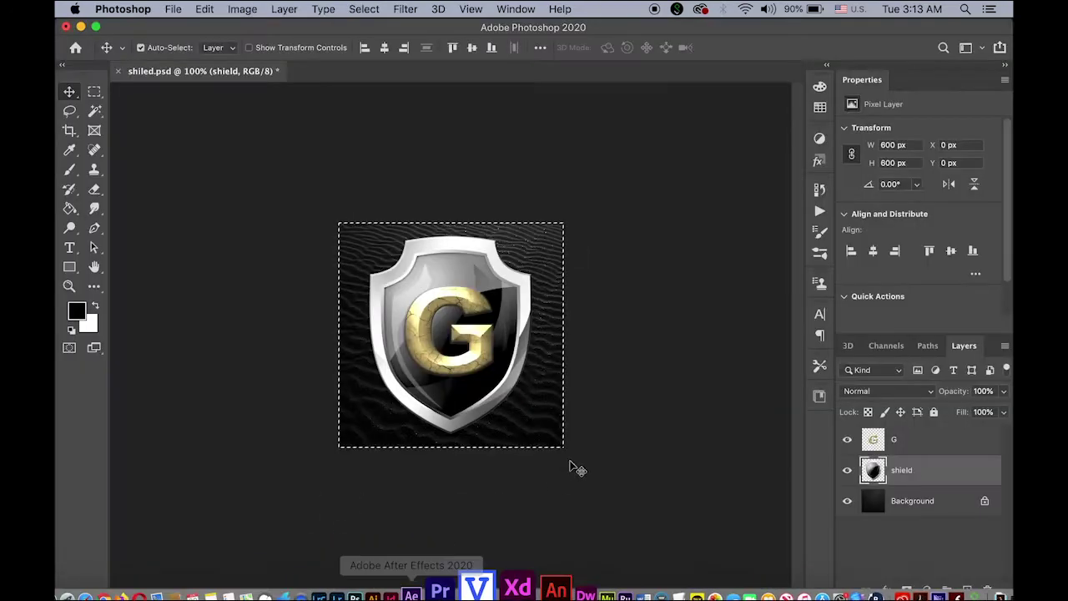
click(907, 452)
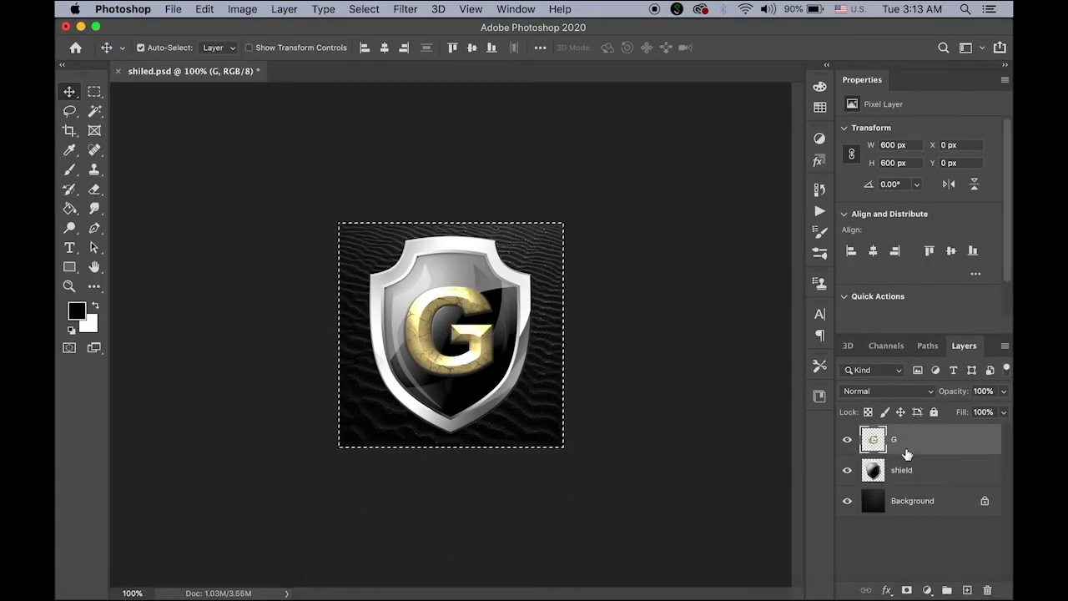
mouse_move(607, 594)
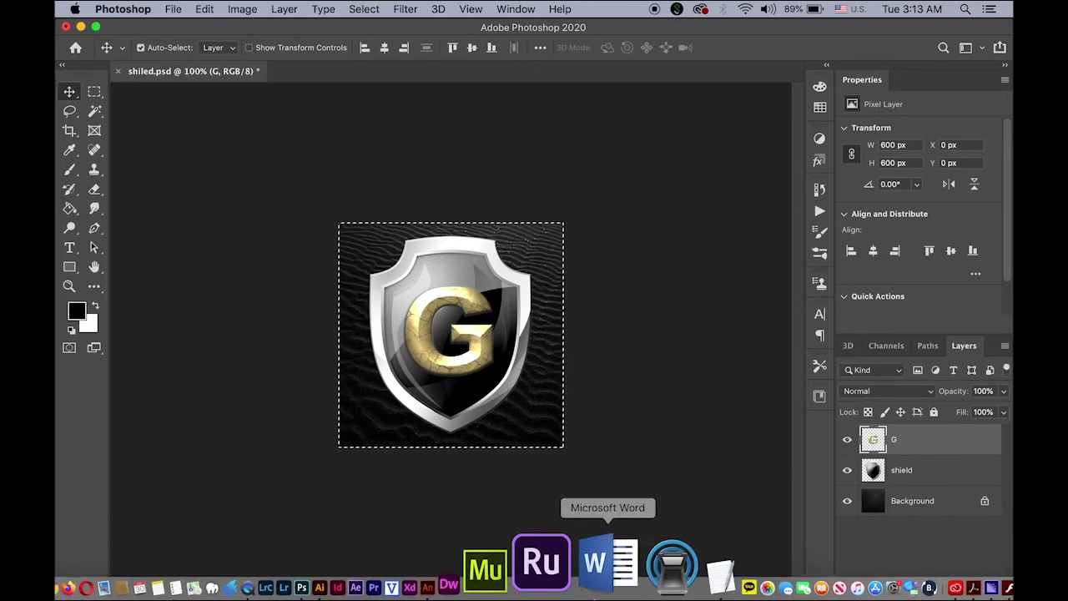
click(527, 574)
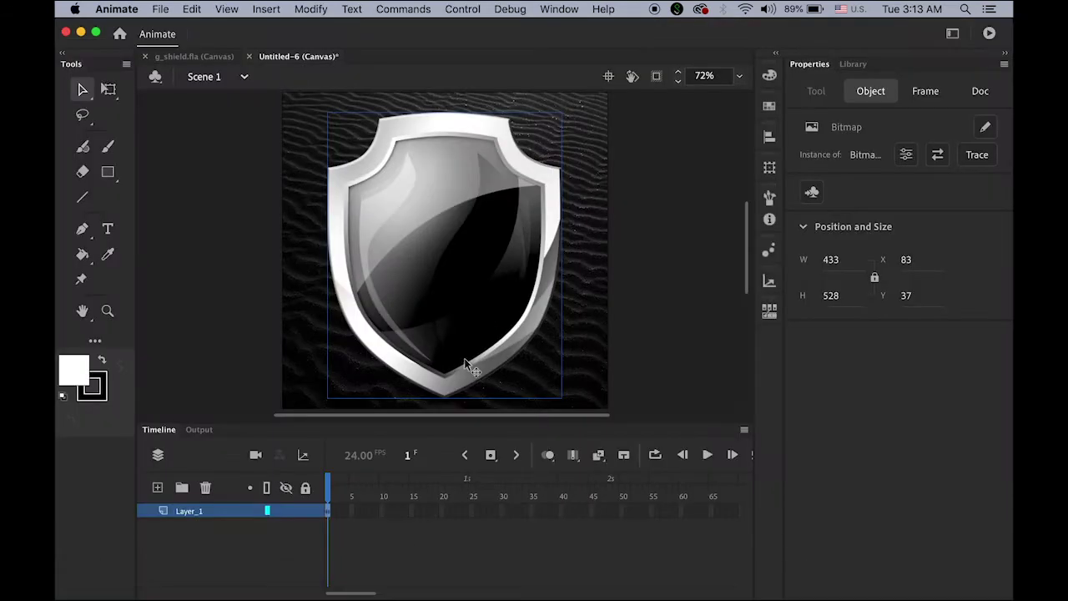
click(575, 329)
key(super+v)
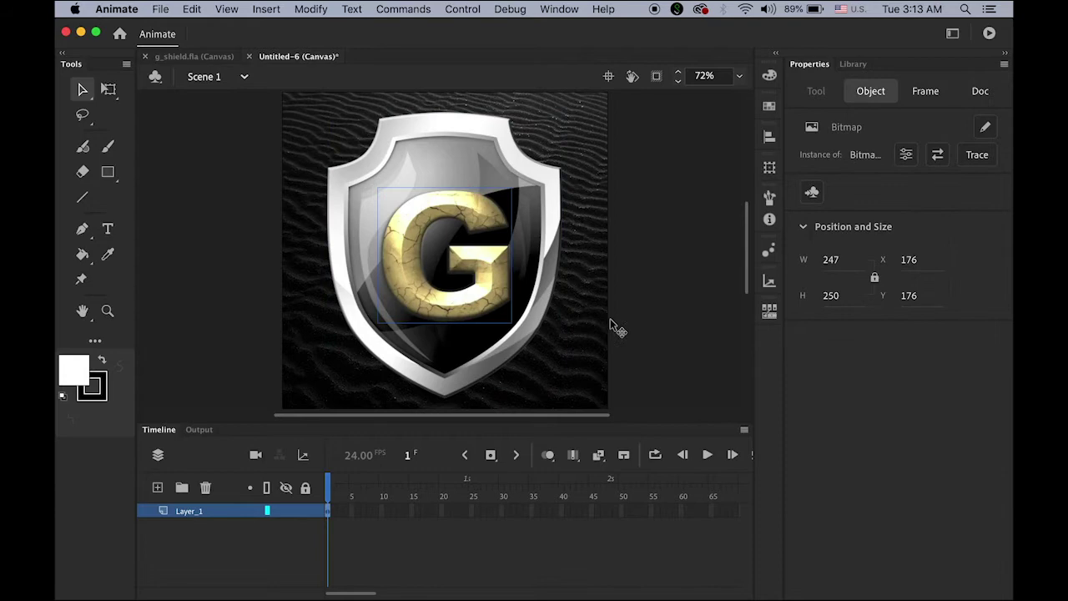
key(Left)
key(Left)
key(Left)
key(Left)
key(Left)
key(Left)
key(Left)
key(Left)
key(Left)
key(Up)
key(Up)
key(Up)
key(Up)
key(Up)
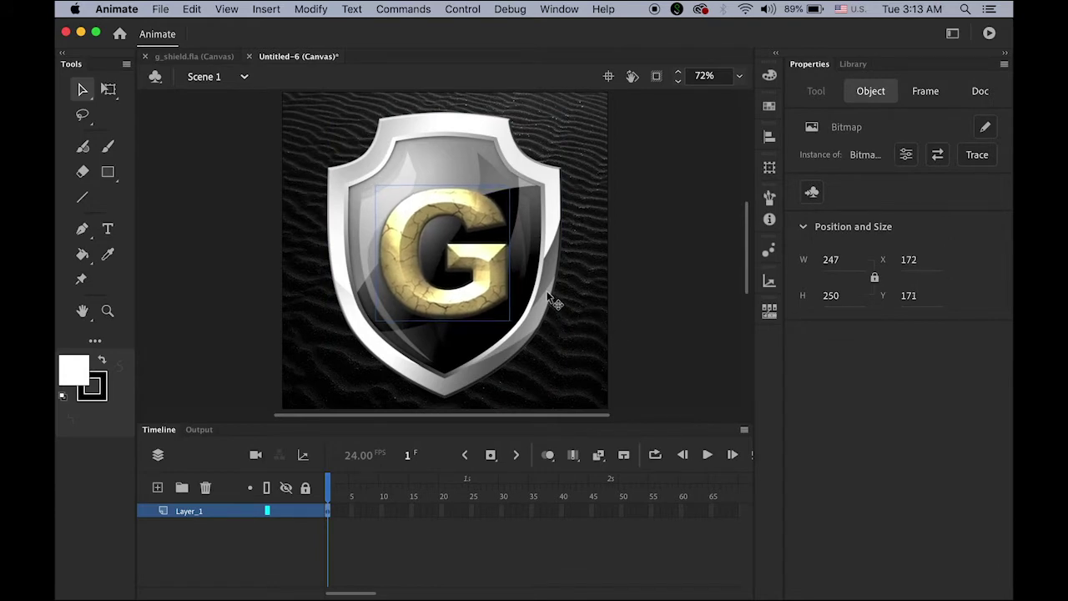
key(Up)
key(Up)
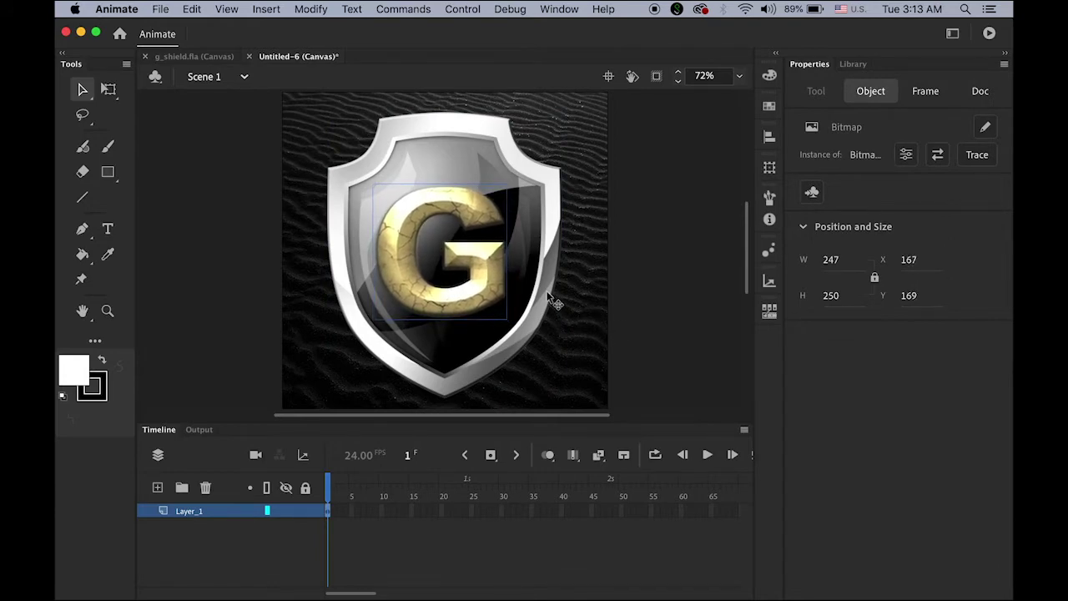
key(Right)
Distribute the frame 1 artwork to separate layers Bitmap_1, Bitmap_2 and Bitmap_3.
click(659, 262)
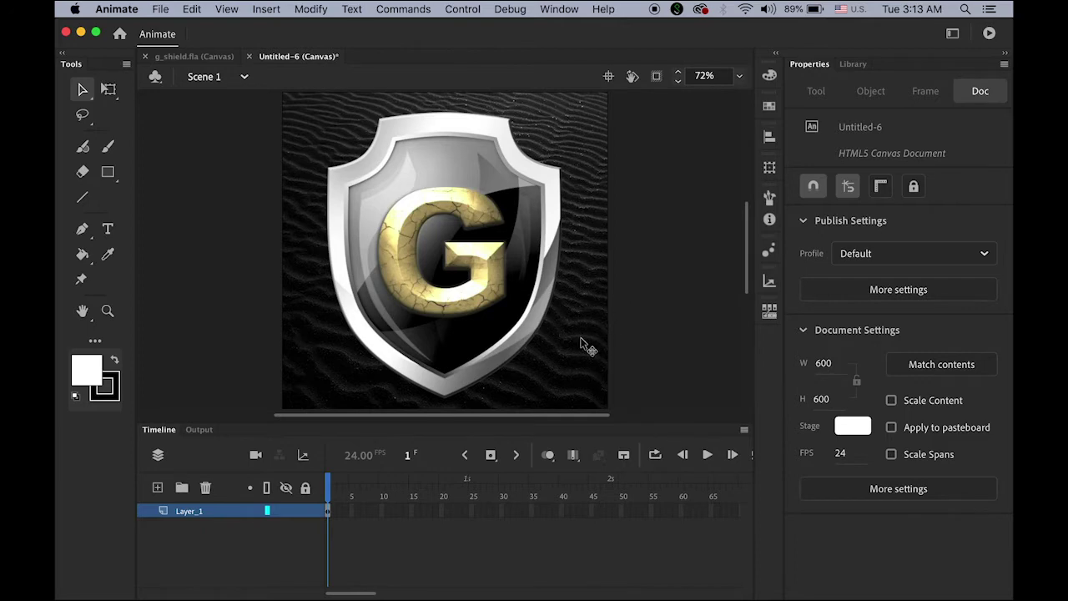
click(545, 374)
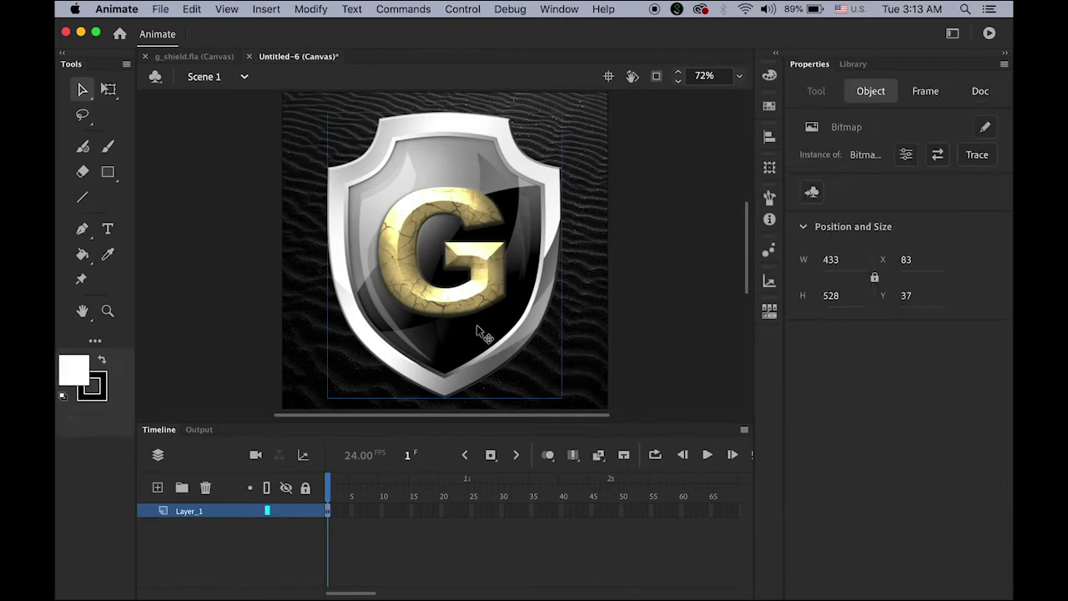
click(472, 283)
click(708, 337)
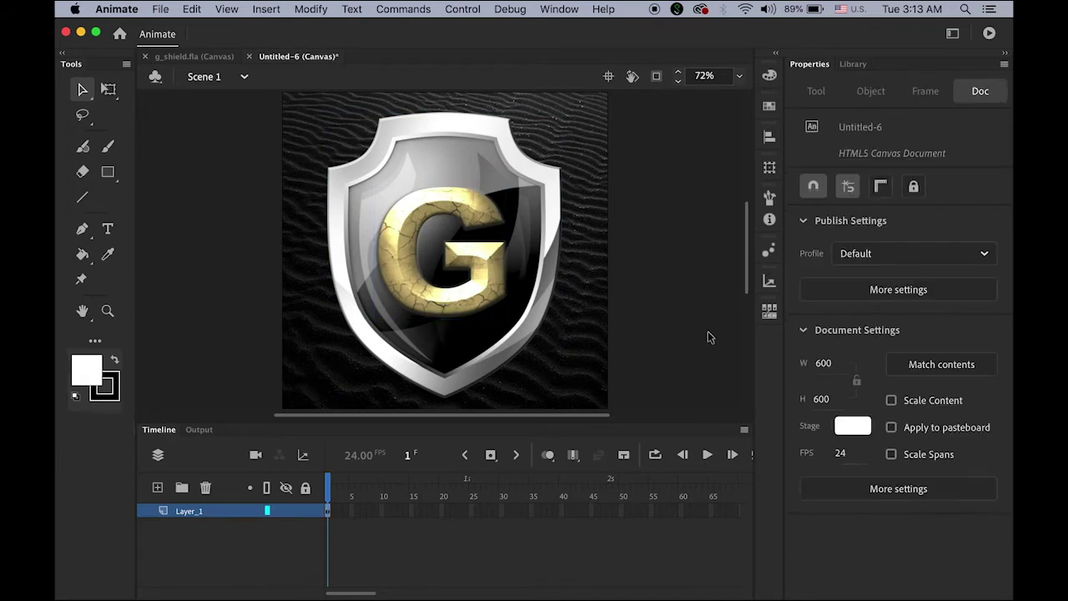
click(327, 512)
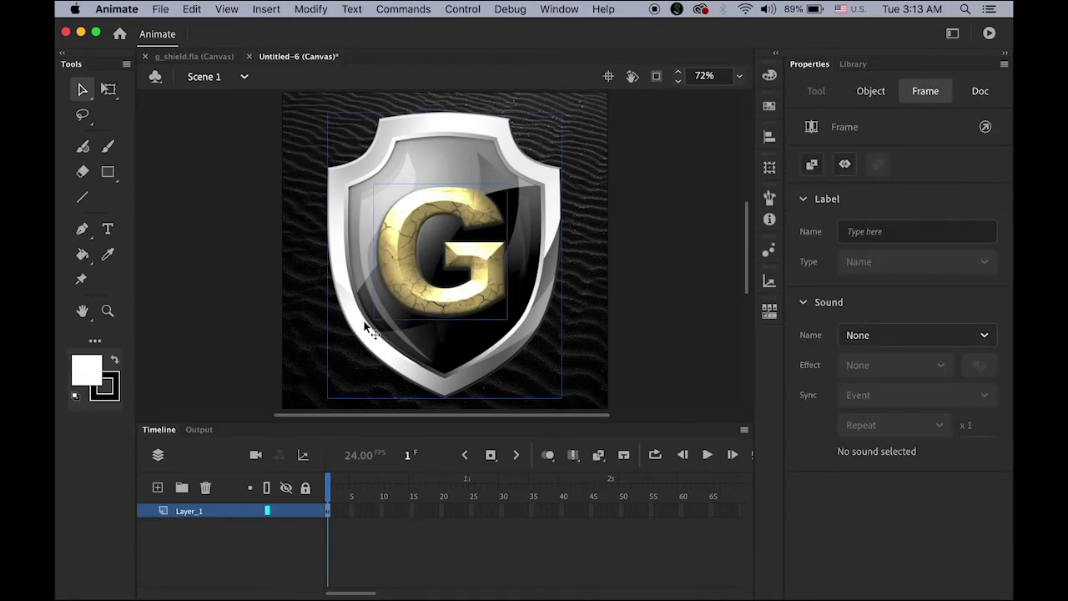
click(325, 9)
mouse_move(349, 171)
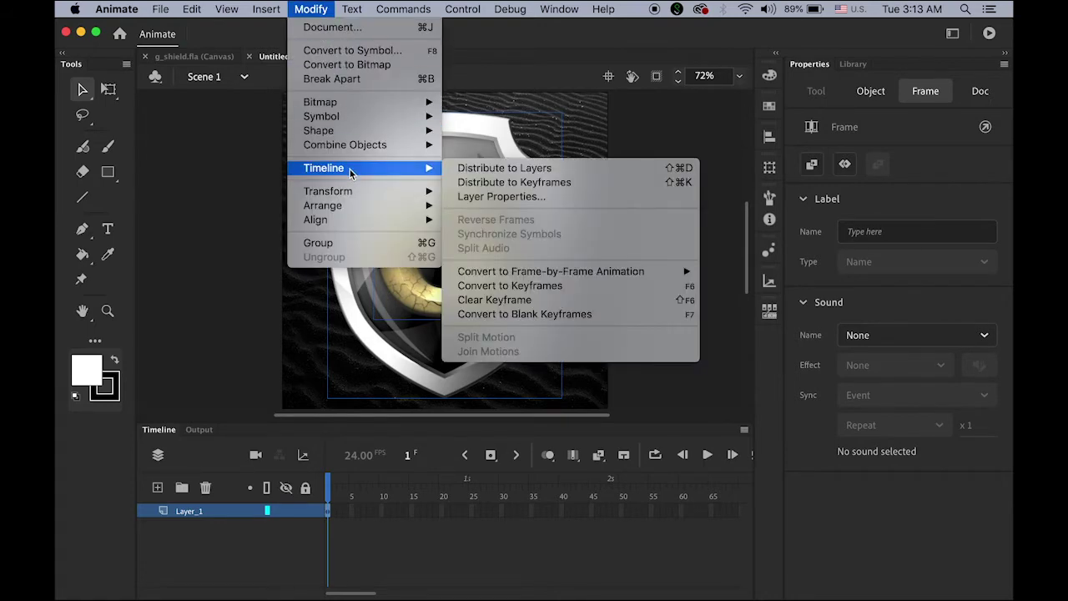
click(505, 168)
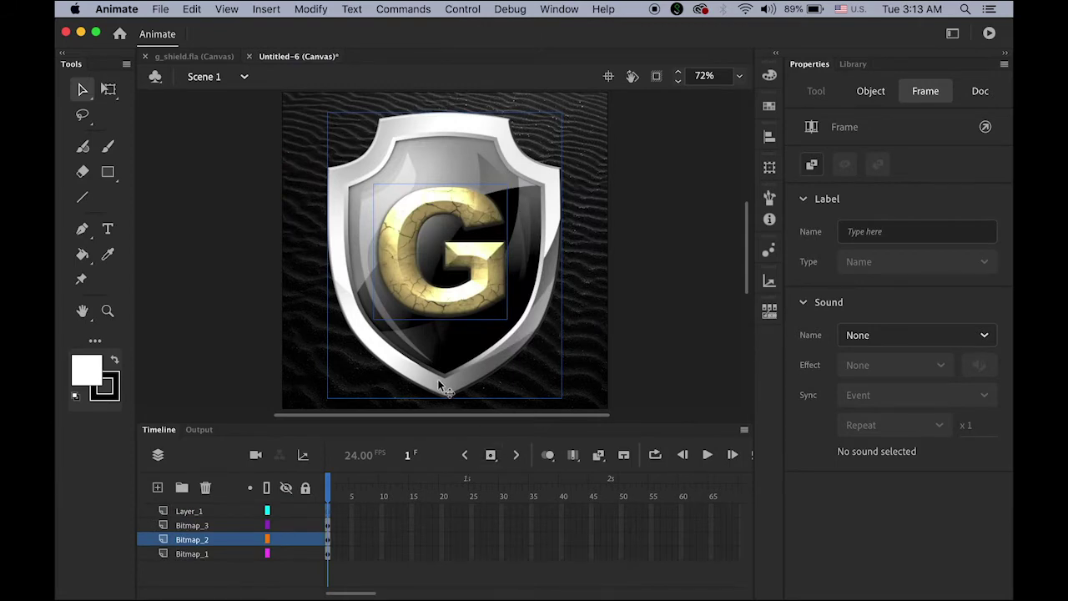
Delete the empty Layer_1, leaving the three bitmap layers.
click(185, 512)
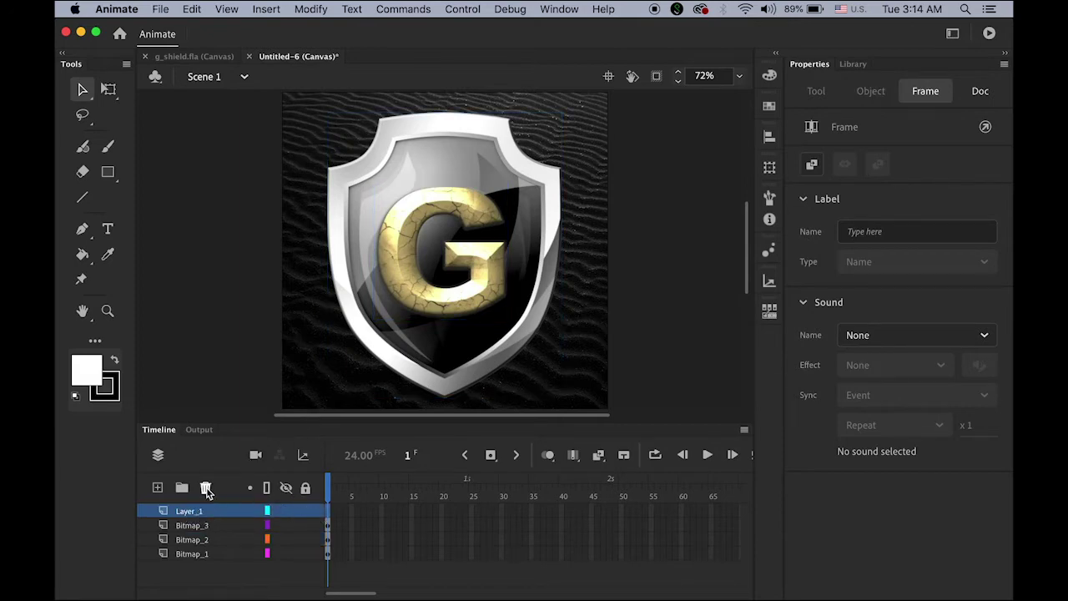
click(207, 489)
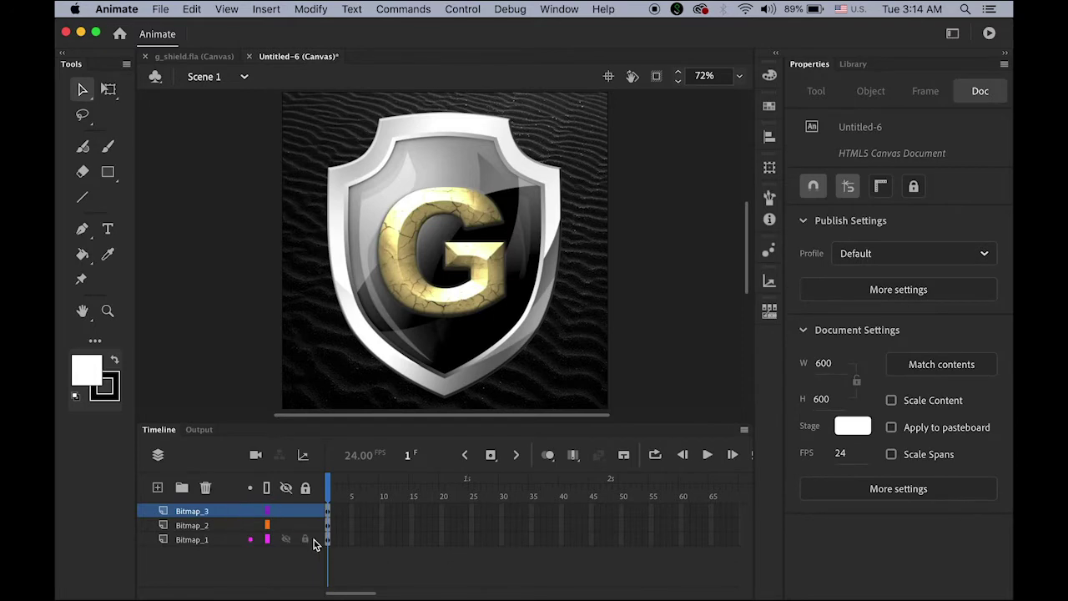
click(192, 540)
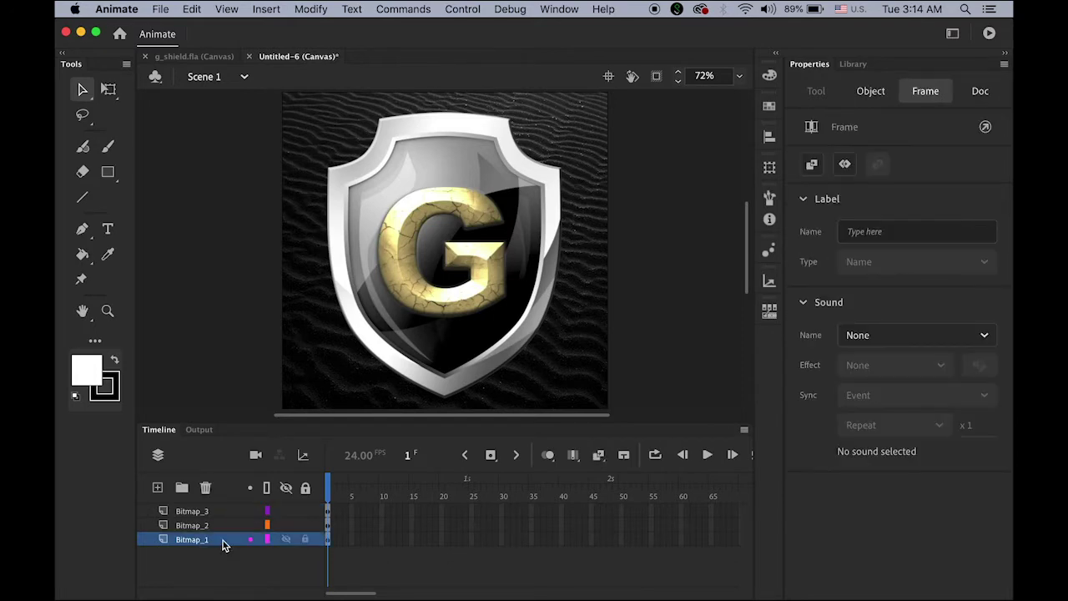
Rename Bitmap_1 to BG and Bitmap_2 to Shield.
click(284, 540)
click(285, 540)
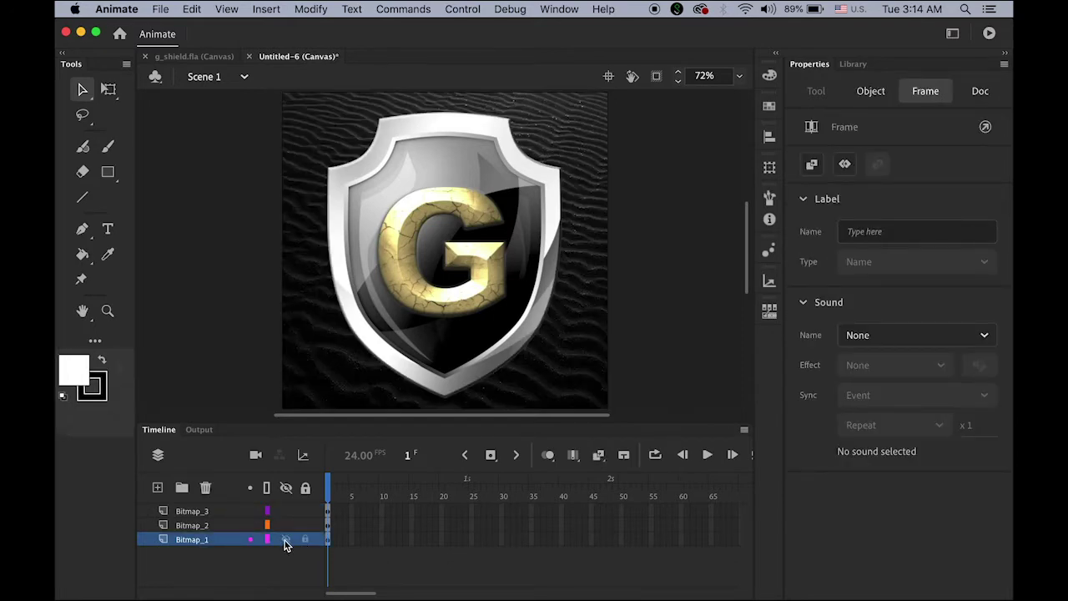
double_click(206, 540)
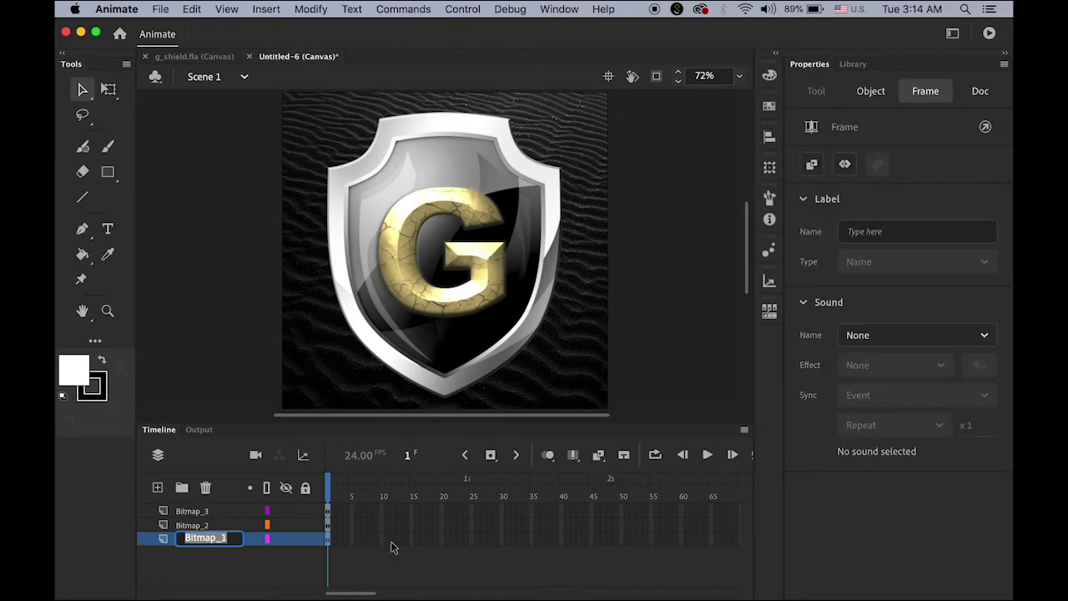
text(BG)
key(Return)
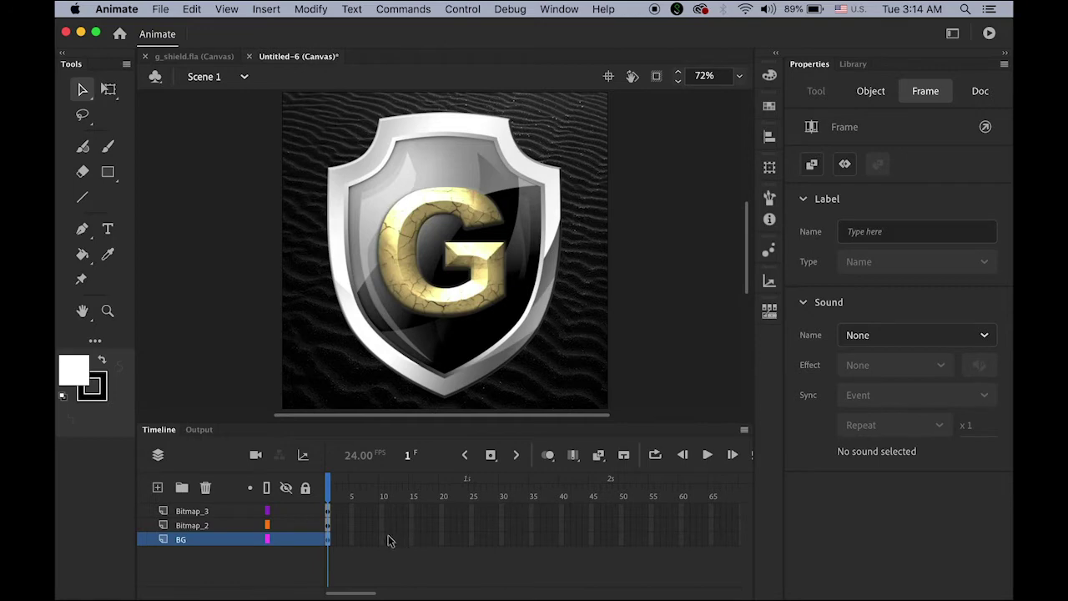
click(198, 525)
click(285, 525)
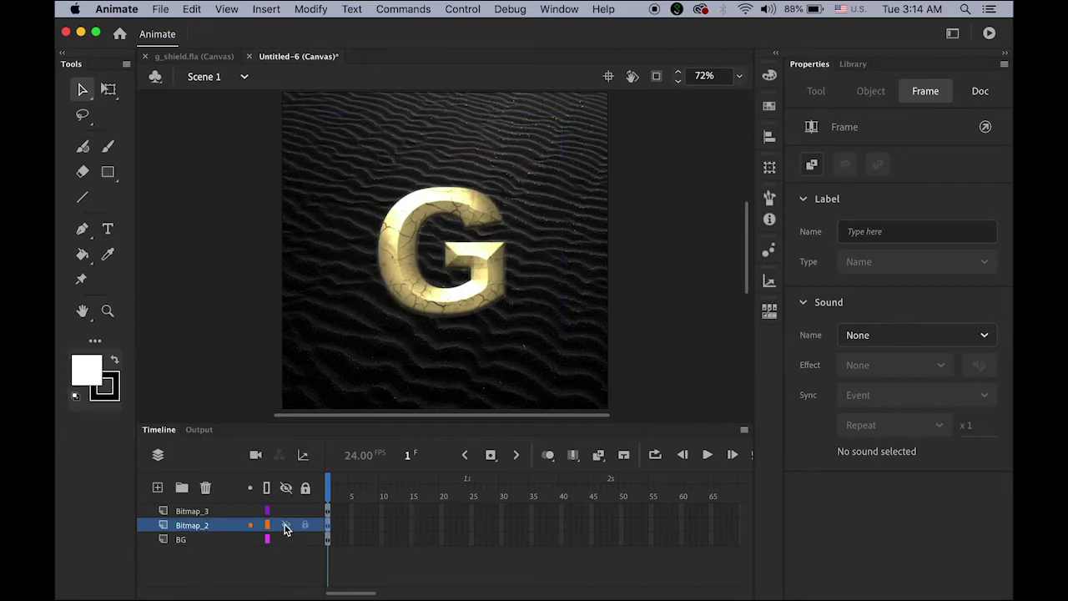
click(285, 525)
double_click(192, 524)
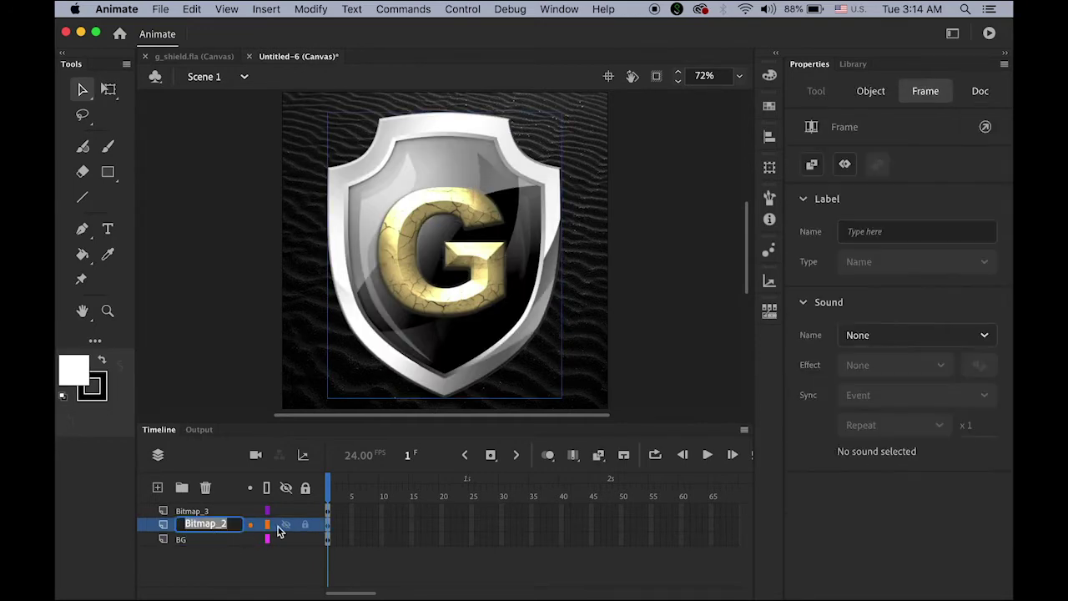
text(Shi)
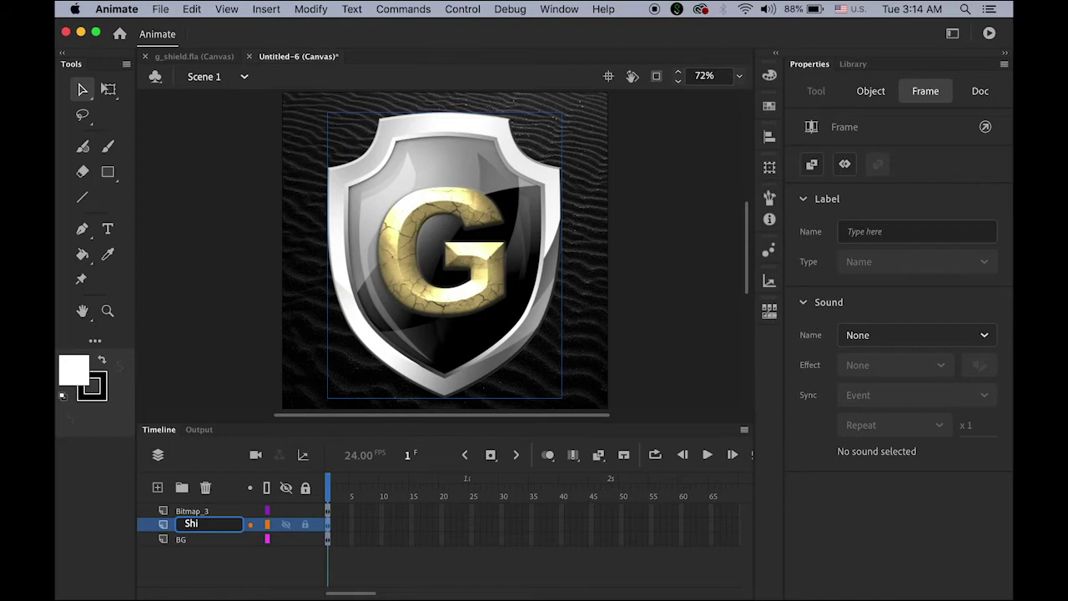
text(eld)
key(Return)
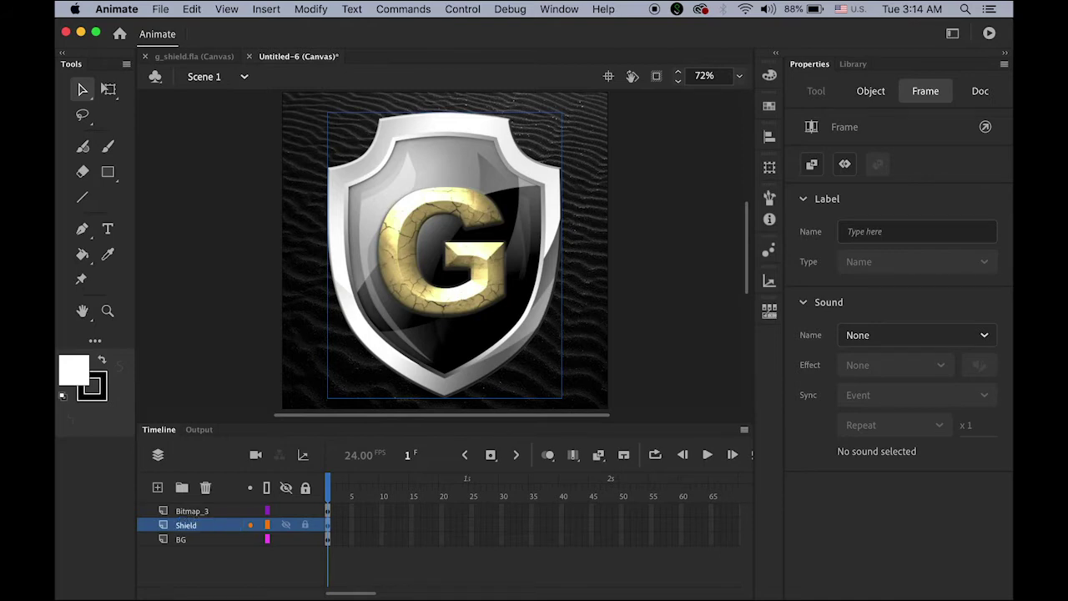
Rename Bitmap_3 to G_style.
double_click(188, 510)
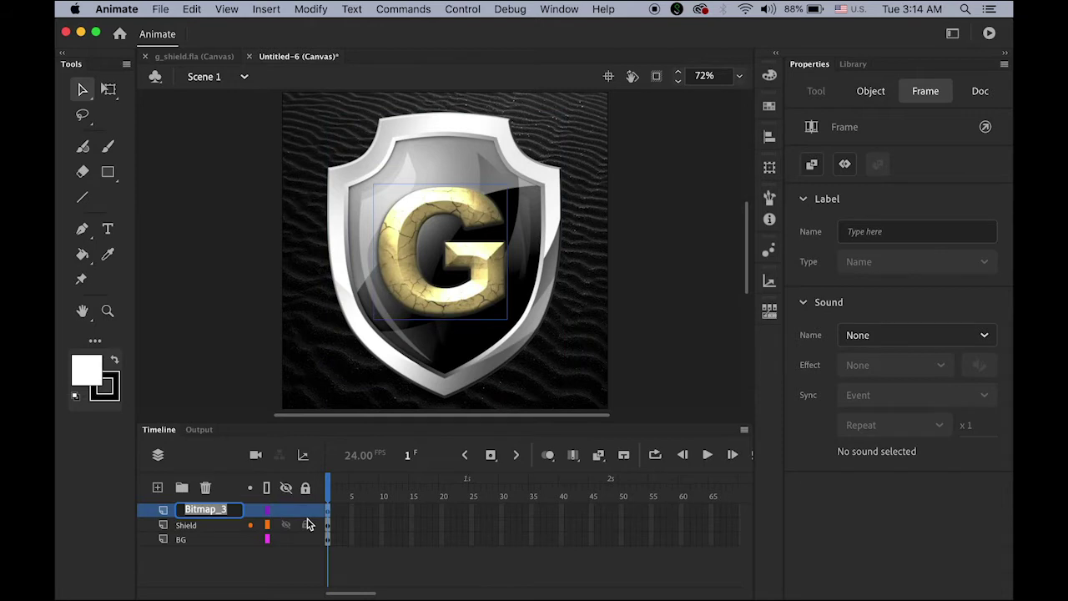
text(G)
text(_style)
key(Return)
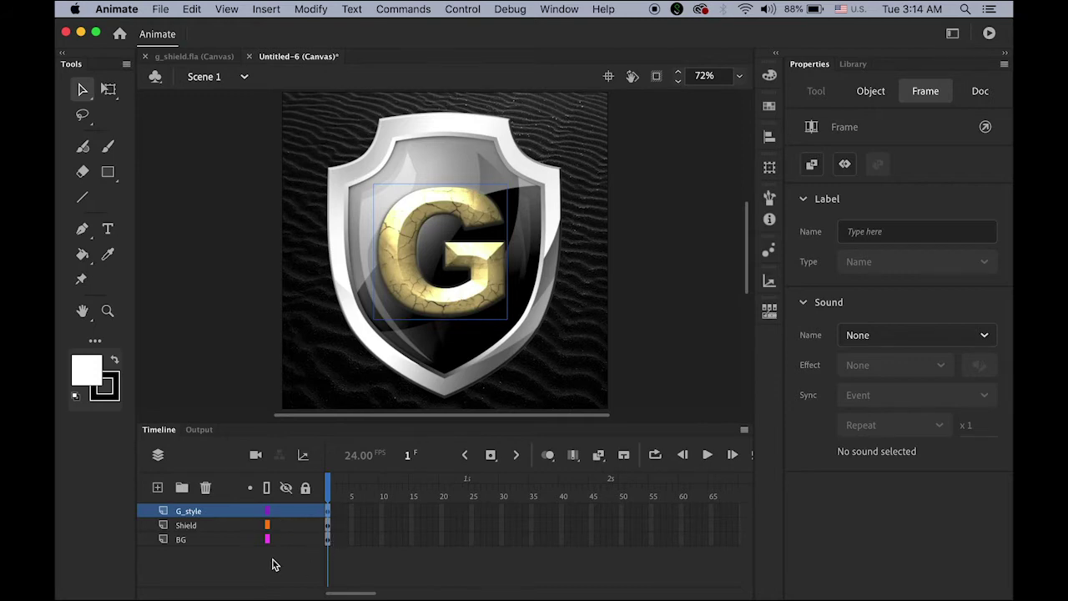
key(super+shift+a)
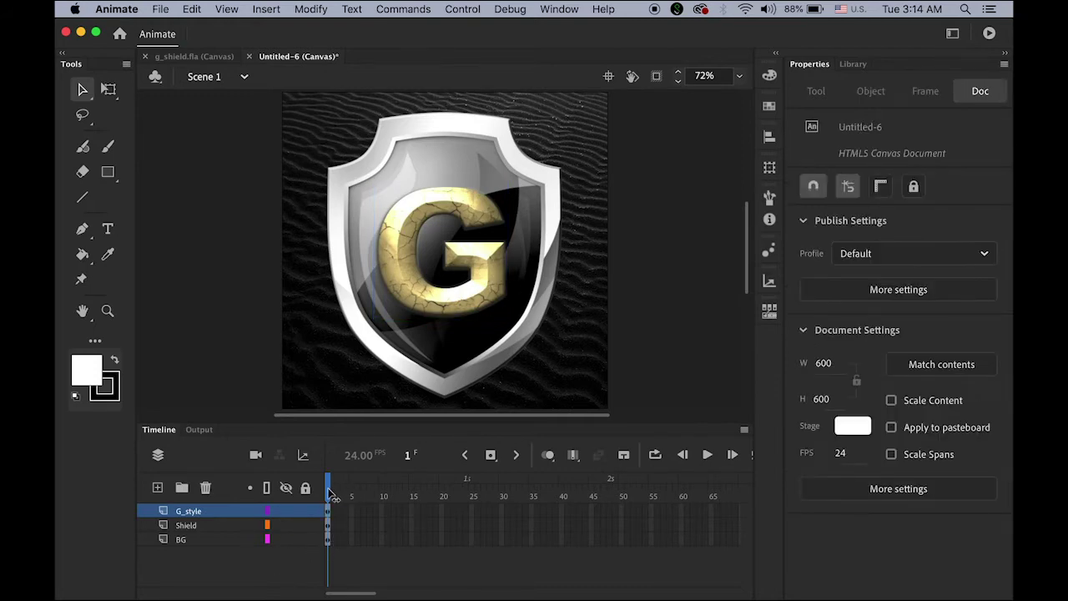
click(210, 59)
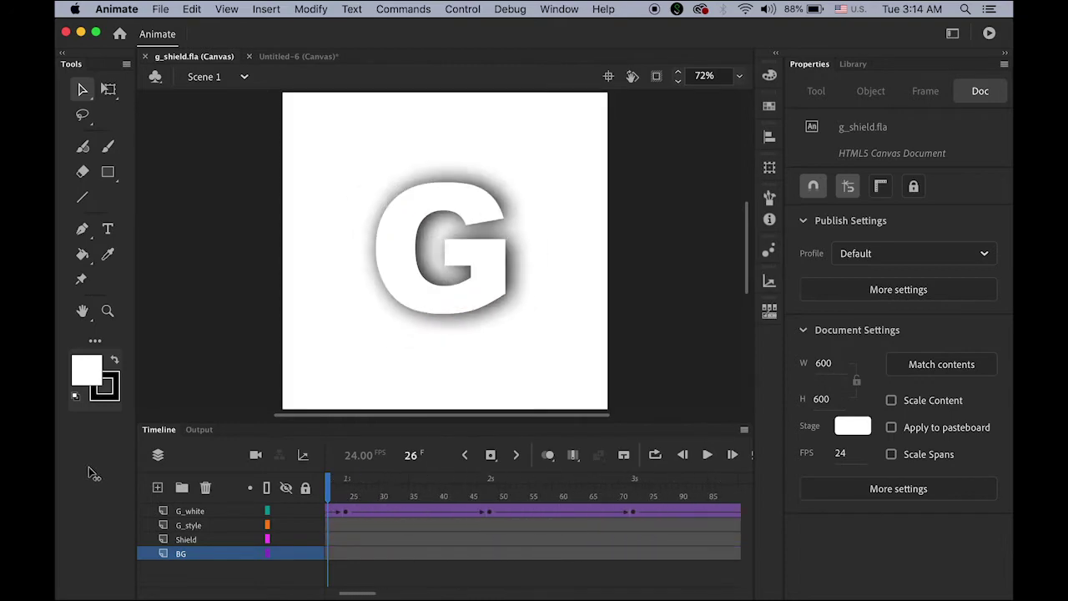
drag(334, 498, 659, 518)
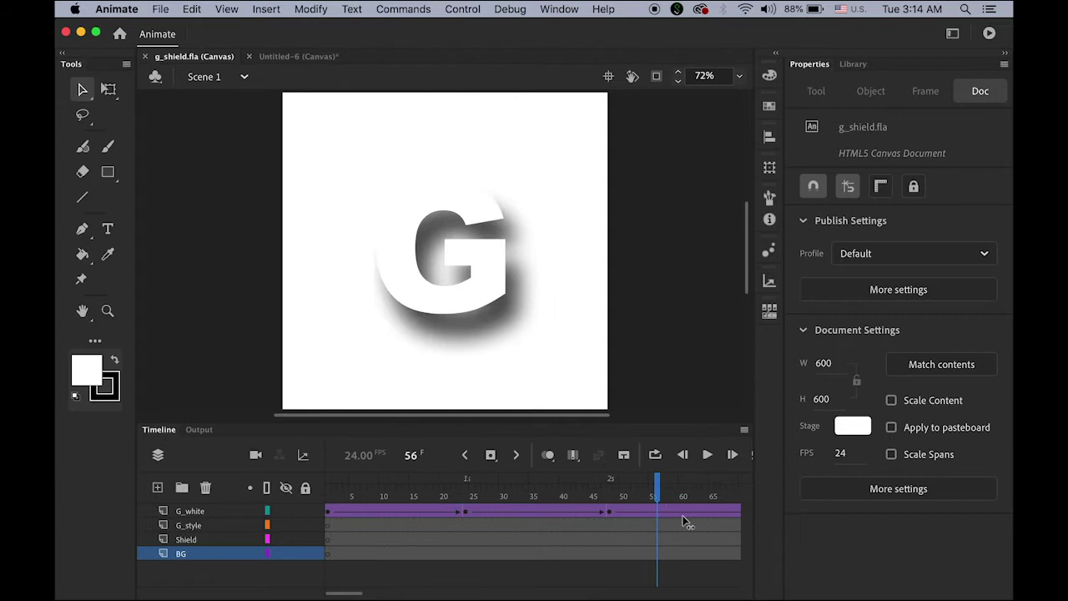
drag(588, 520, 524, 511)
click(273, 55)
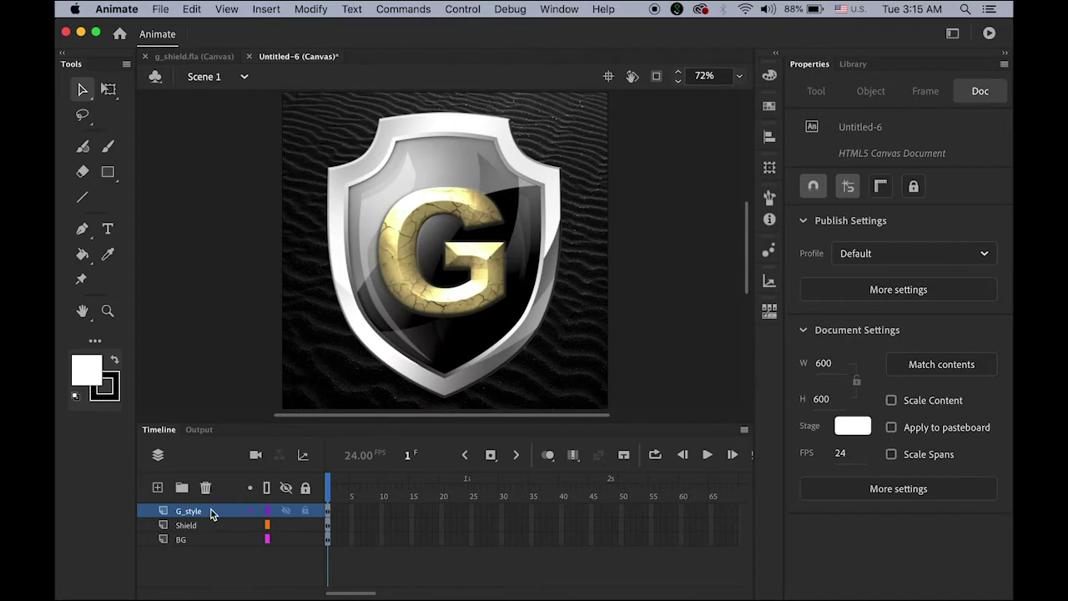
Add a new layer named G_white above G_style.
click(158, 488)
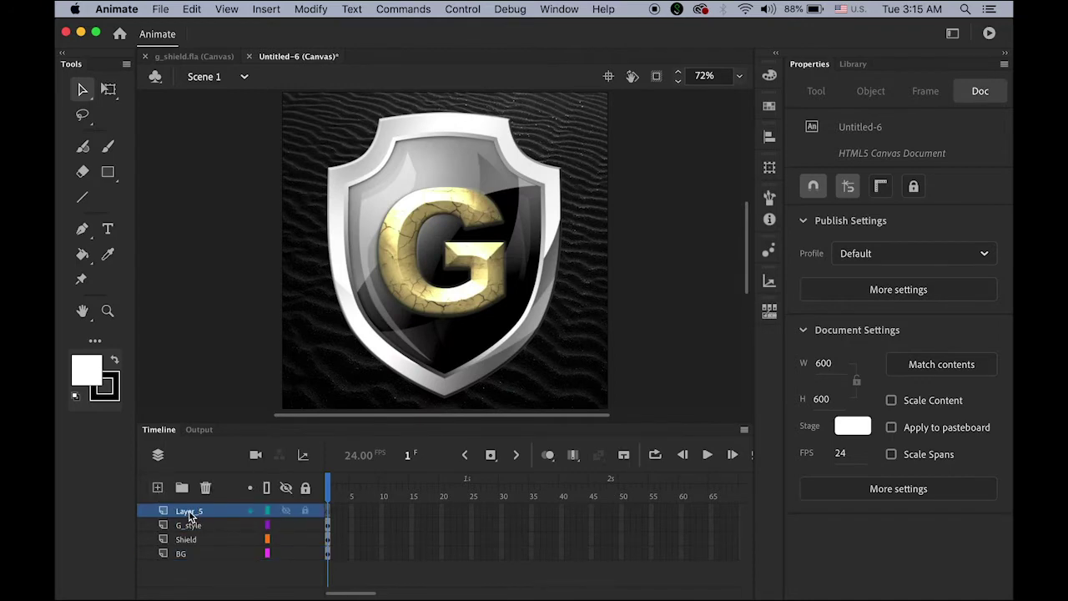
double_click(191, 514)
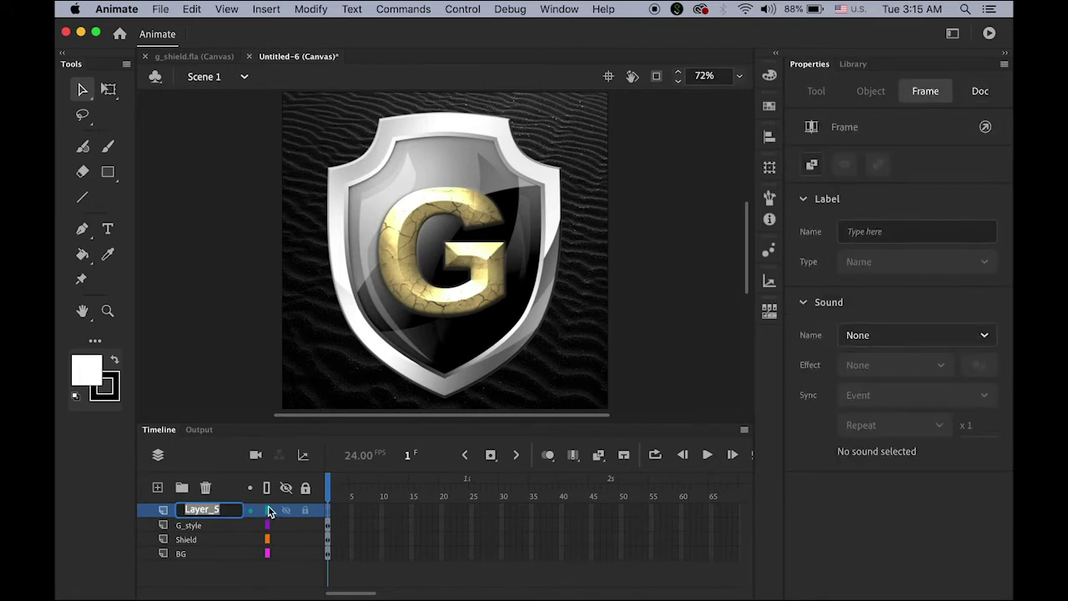
text(G_white)
key(Return)
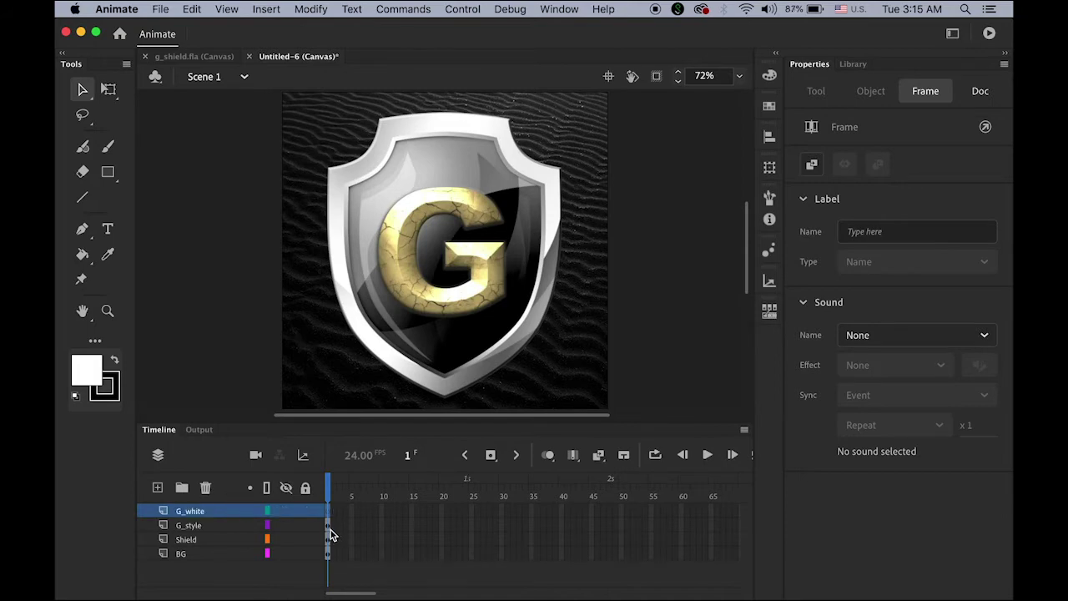
Type a white text 'G' and move it onto the centre of the gold G.
click(108, 229)
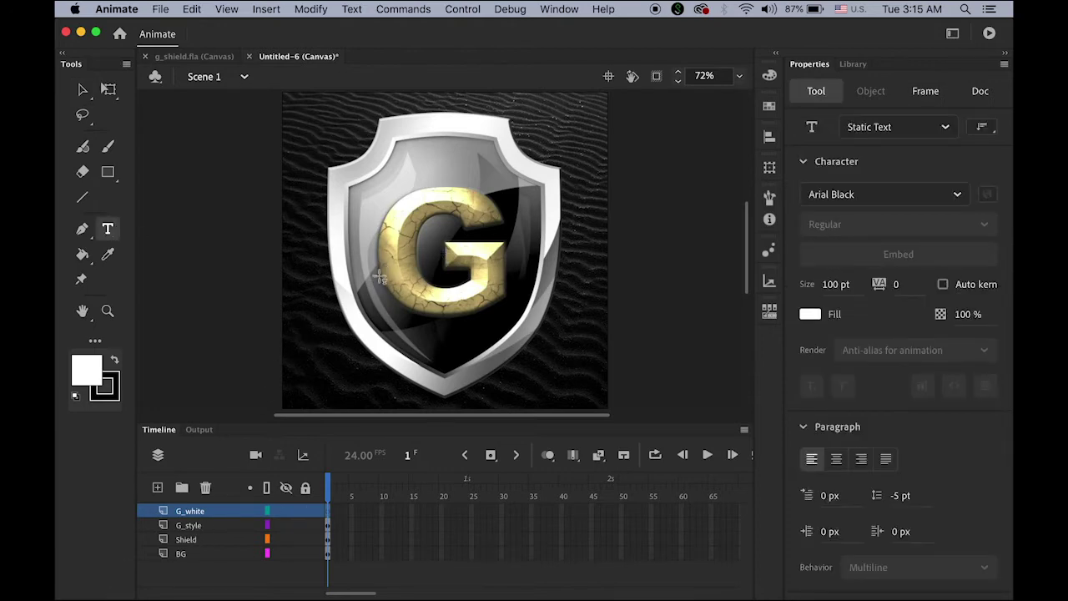
click(379, 277)
text(G)
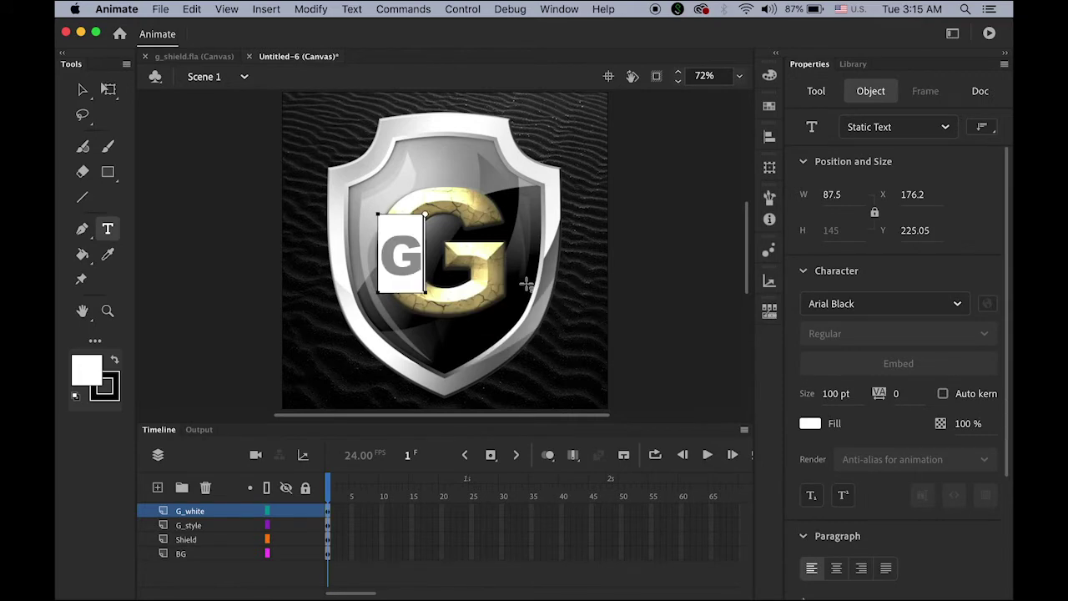
click(82, 89)
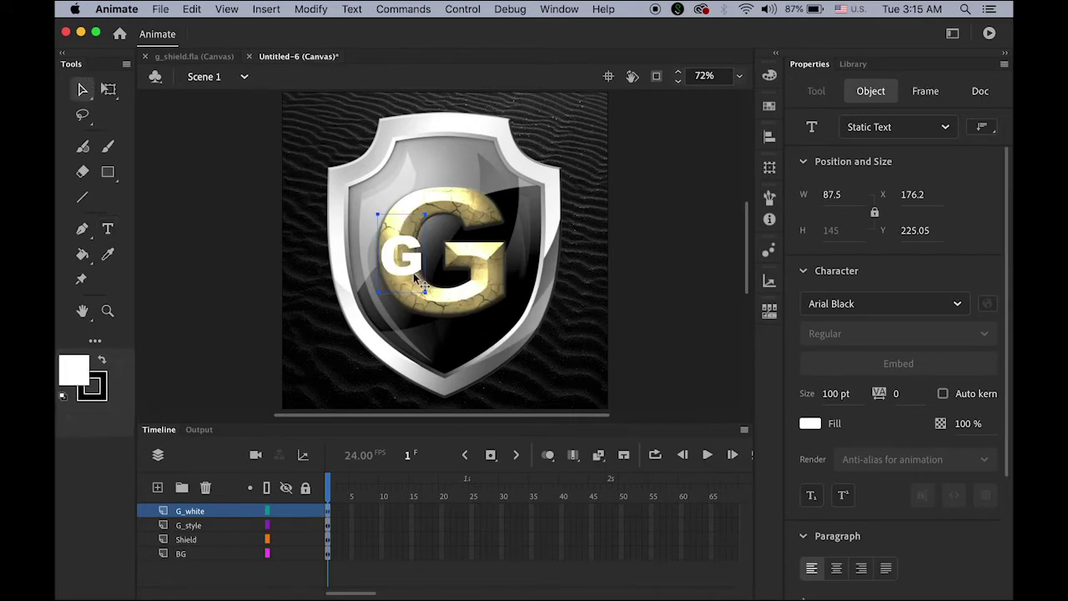
drag(415, 280, 453, 278)
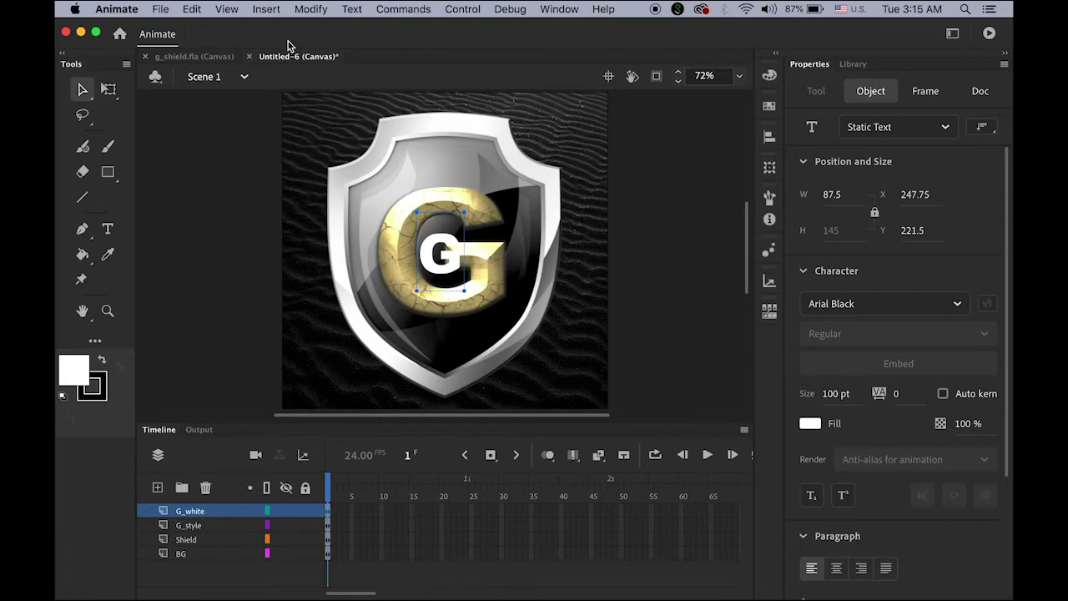
Break the white G text into a shape and scale it up to cover the gold G.
click(313, 9)
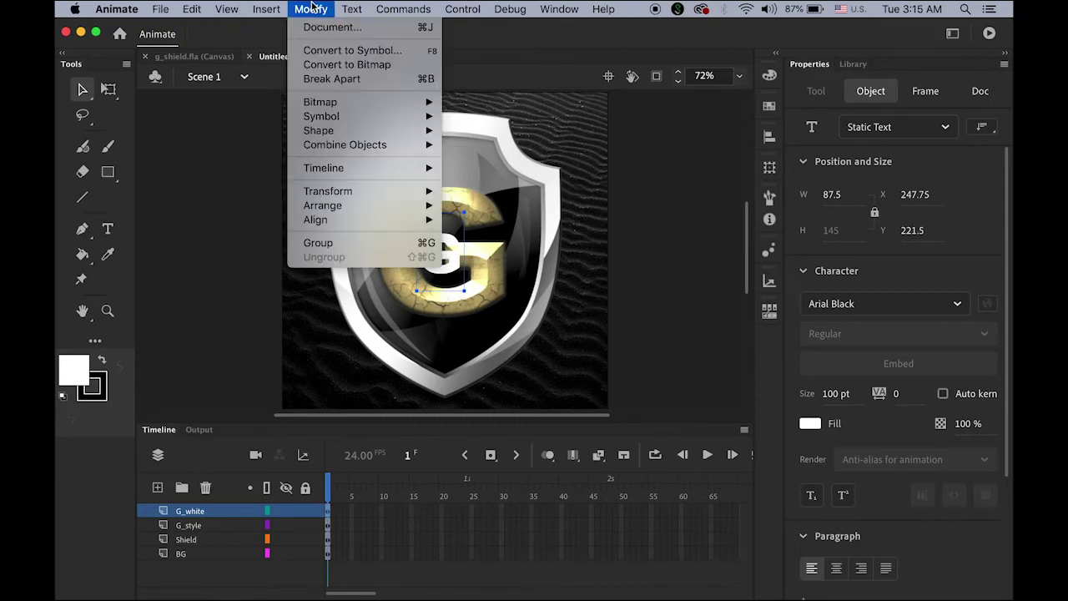
click(351, 79)
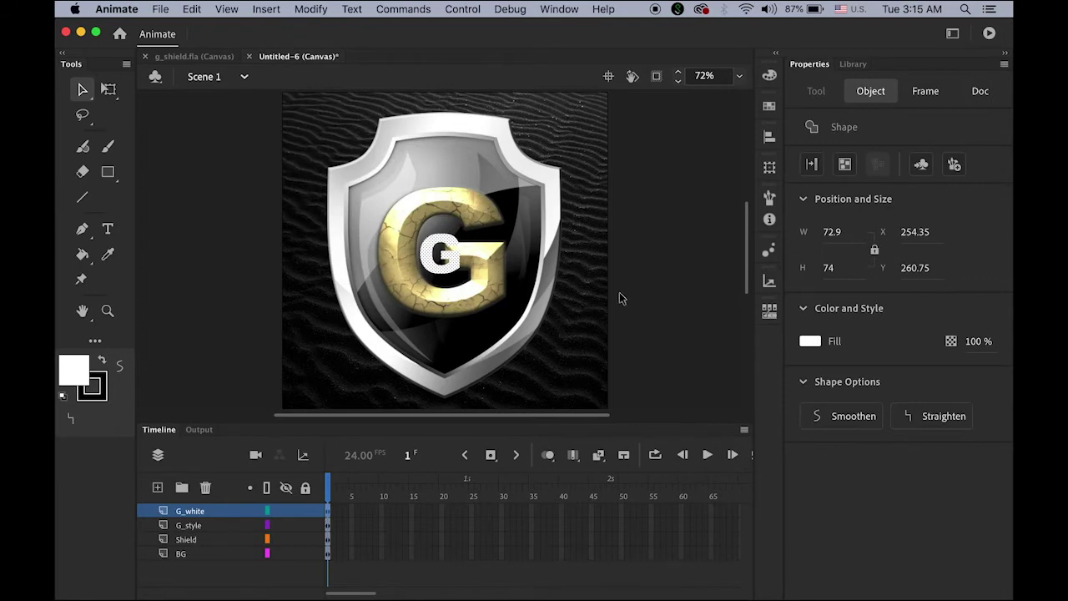
click(109, 90)
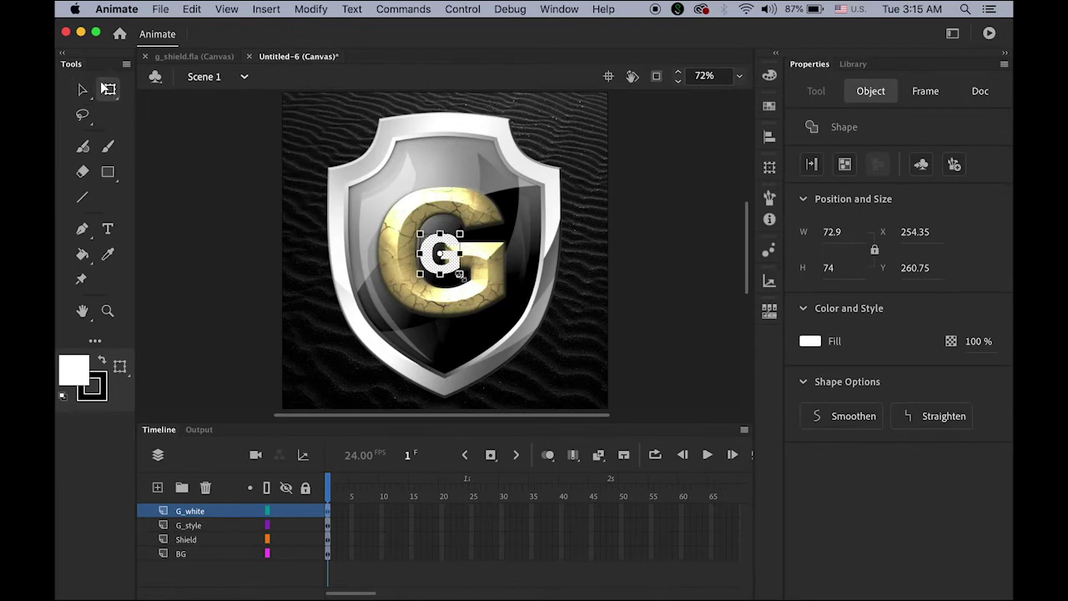
drag(460, 273, 505, 321)
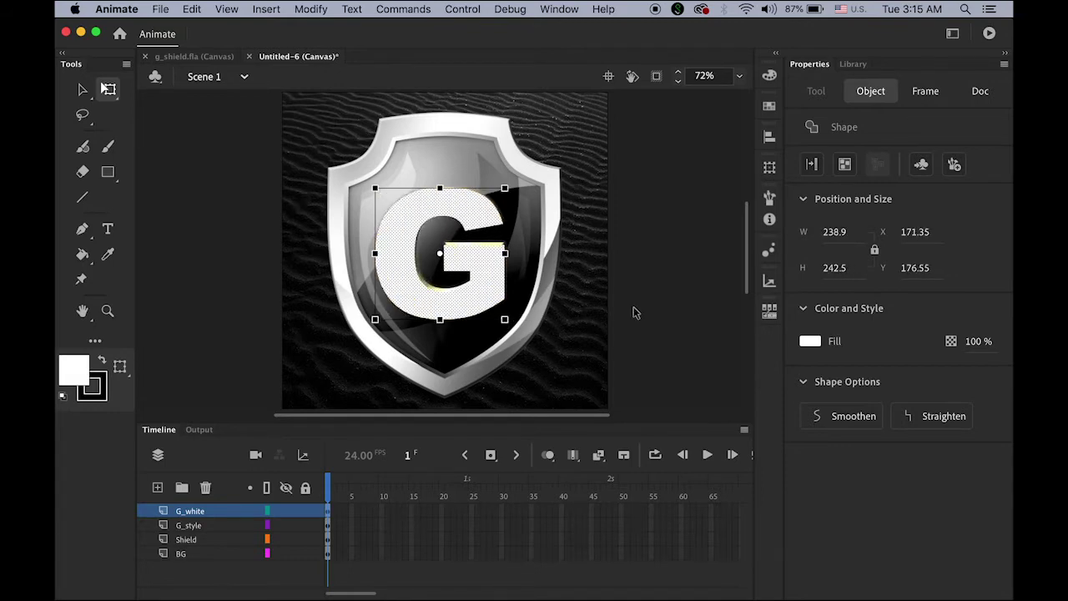
Nudge the enlarged white G to centre it in the shield, then deselect it.
key(Up)
key(Up)
key(Up)
key(Right)
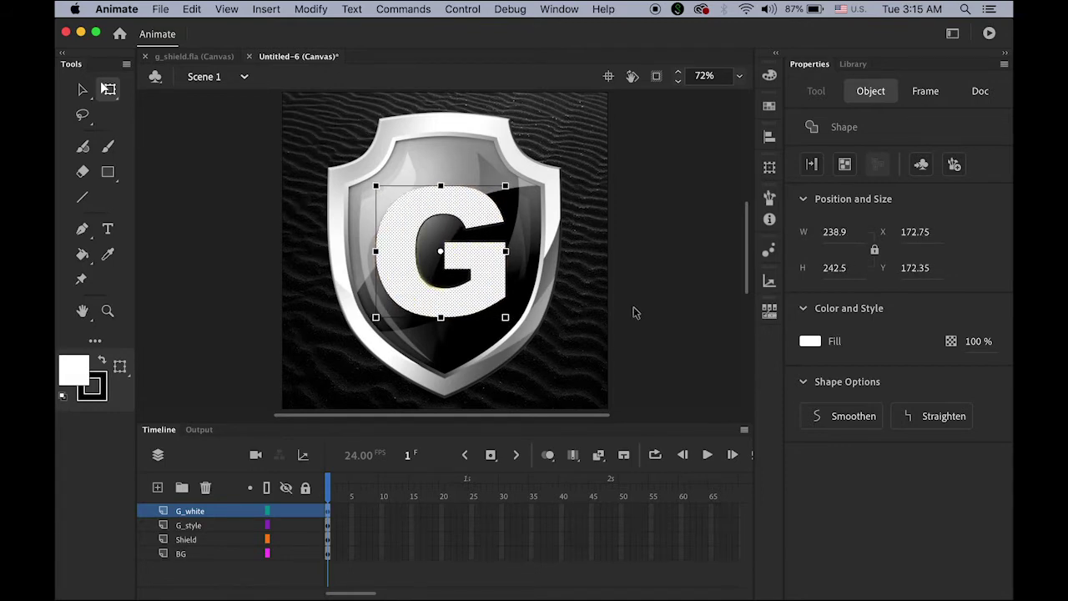
key(Right)
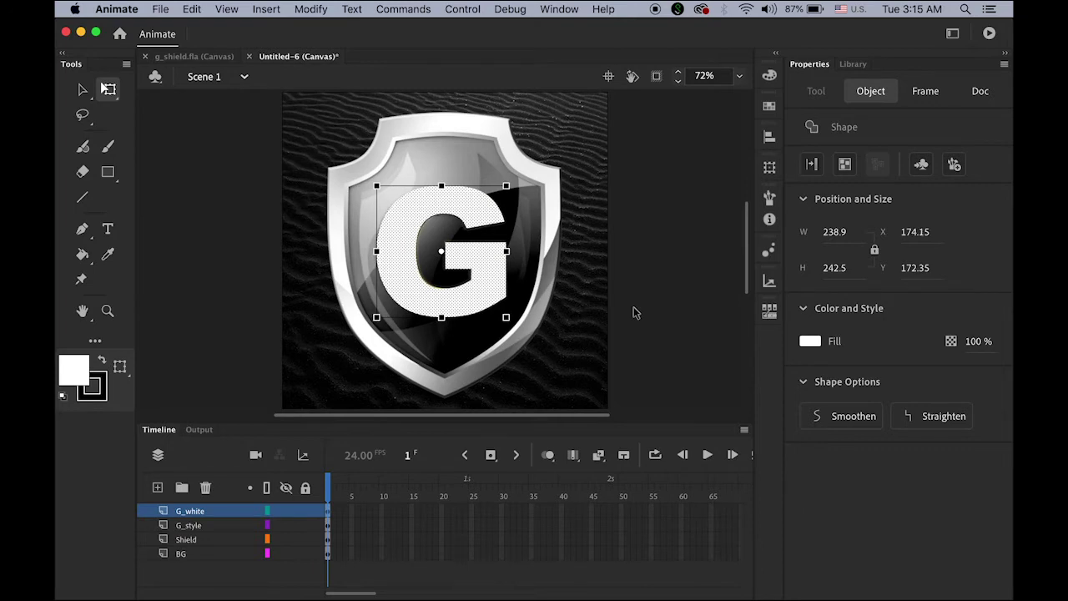
key(Left)
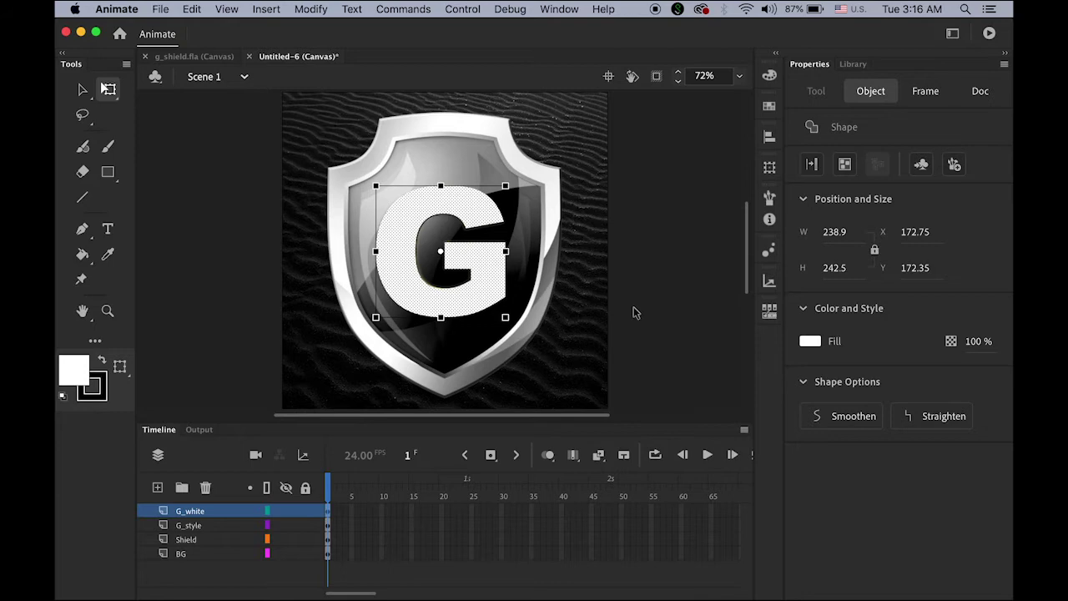
key(Right)
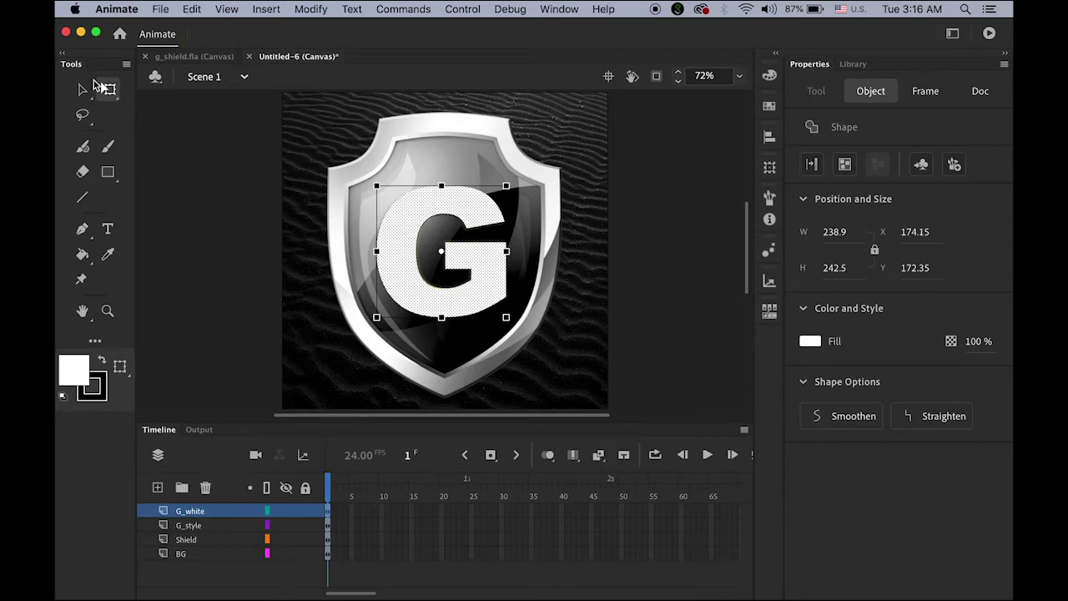
click(82, 89)
click(192, 143)
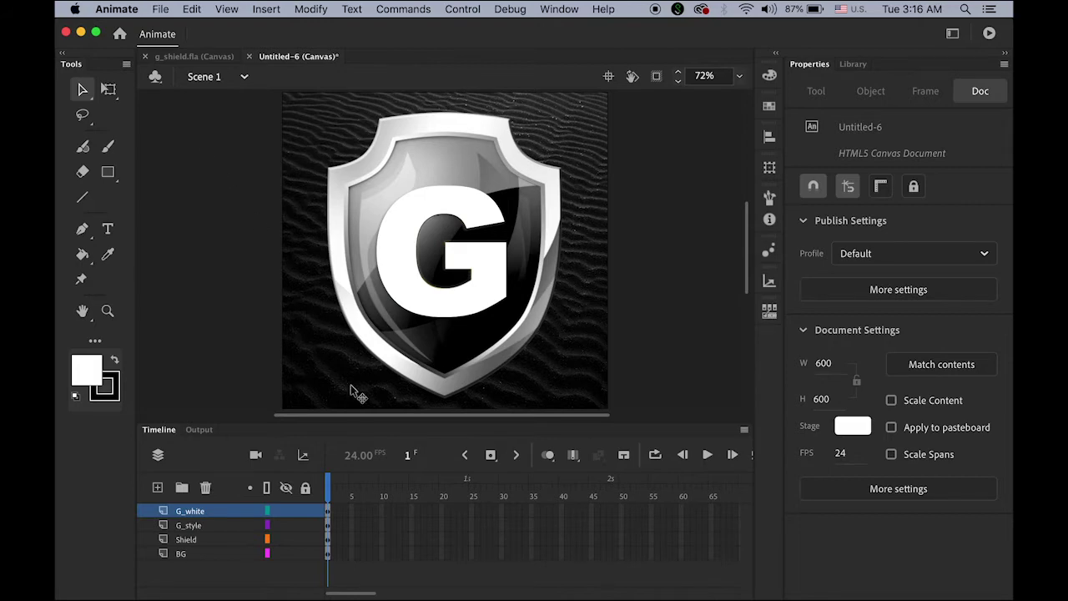
Hide the G_style, Shield and BG layers.
click(286, 525)
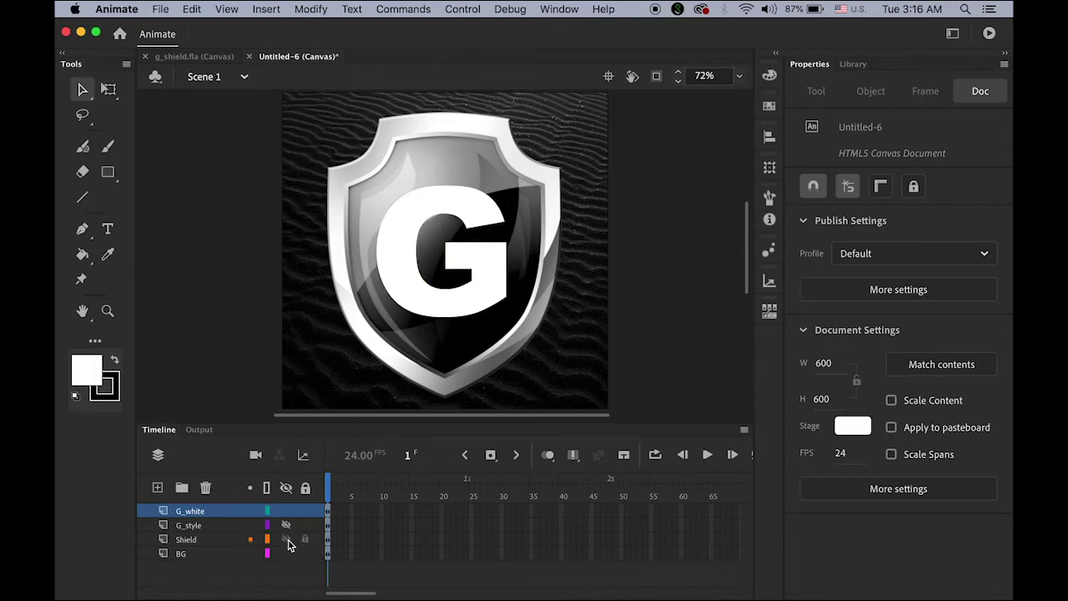
click(286, 539)
click(286, 553)
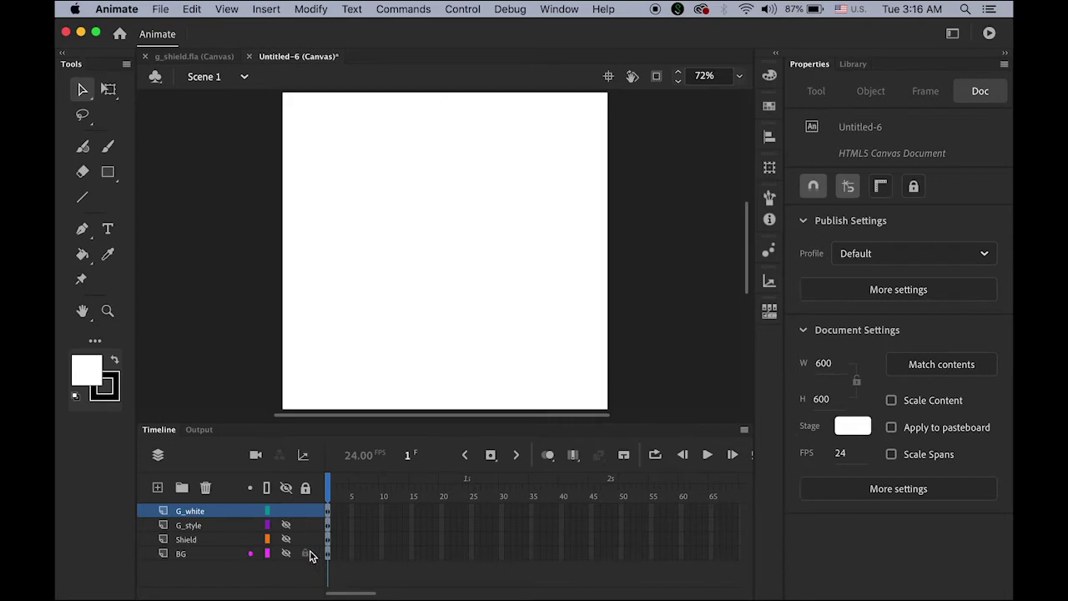
Marquee-select the white G shape on the G_white layer, briefly checking the Modify menu.
click(180, 512)
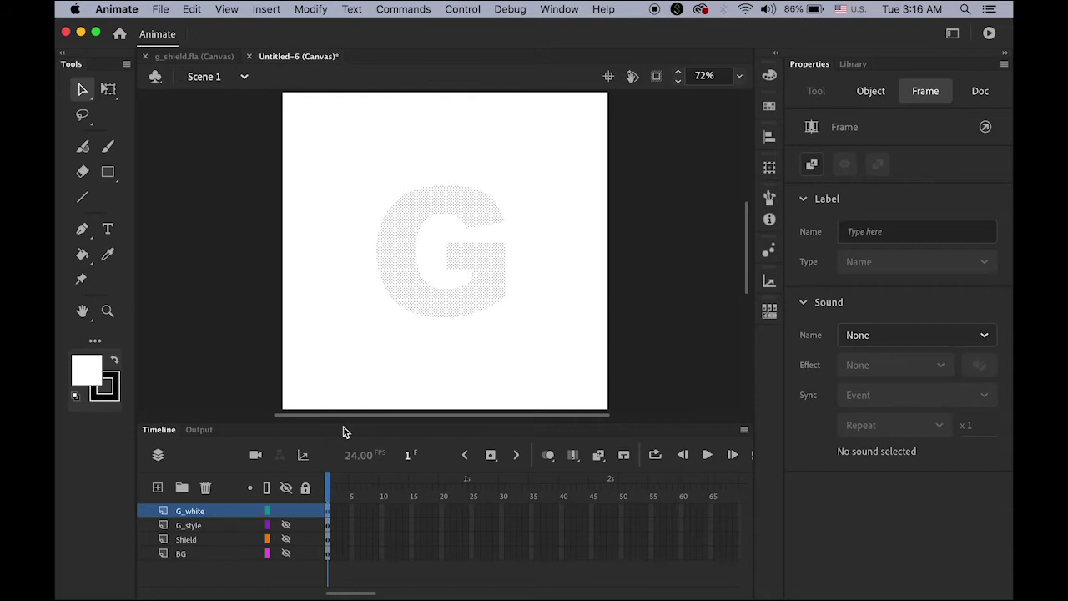
click(201, 249)
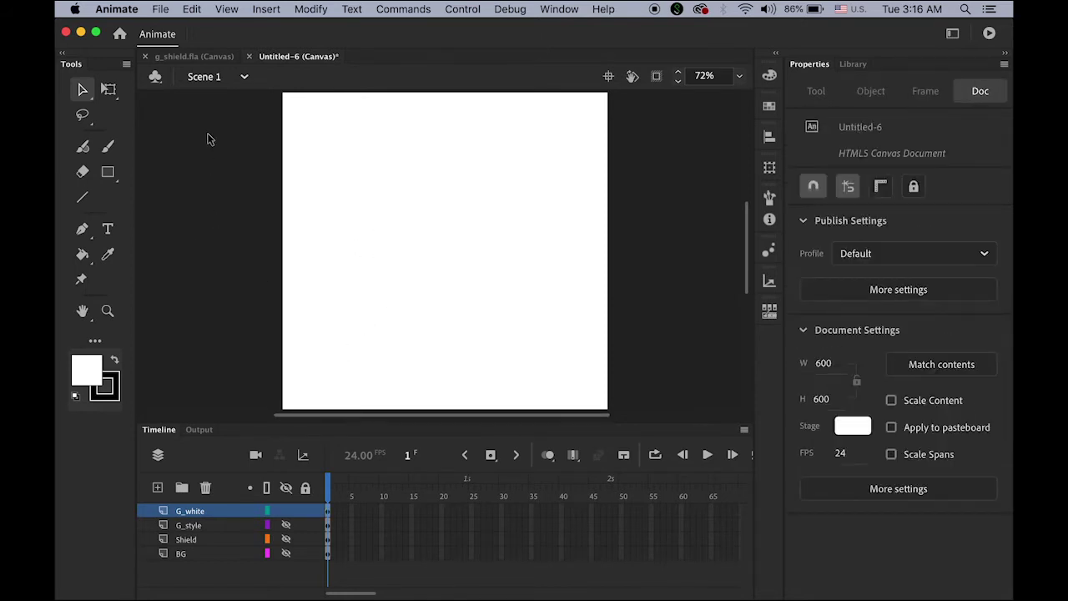
drag(221, 121, 629, 396)
click(342, 198)
drag(309, 169, 609, 404)
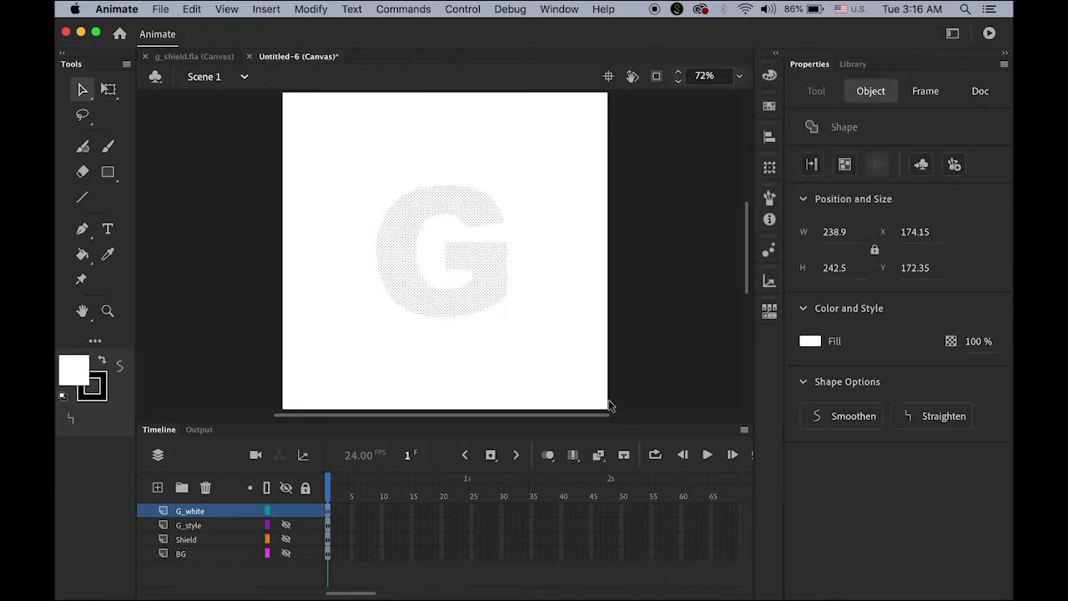
click(329, 513)
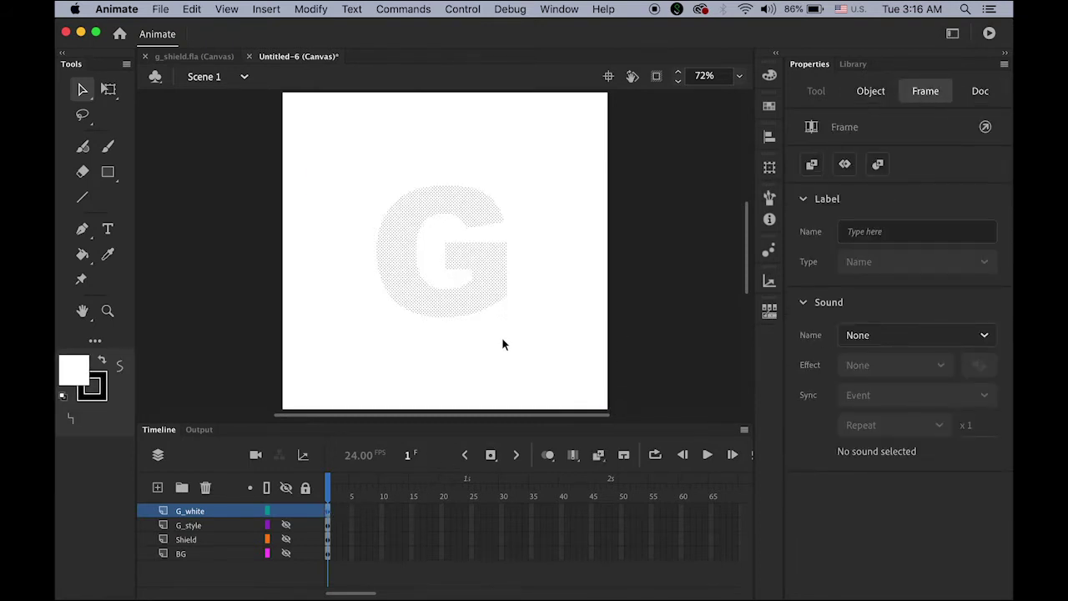
drag(338, 159, 658, 400)
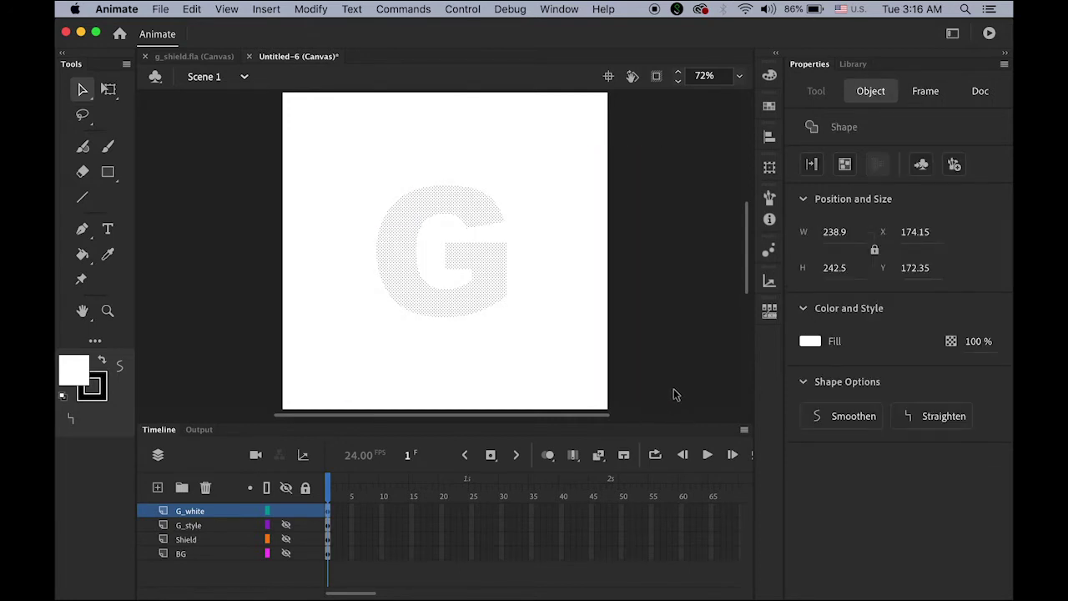
click(307, 9)
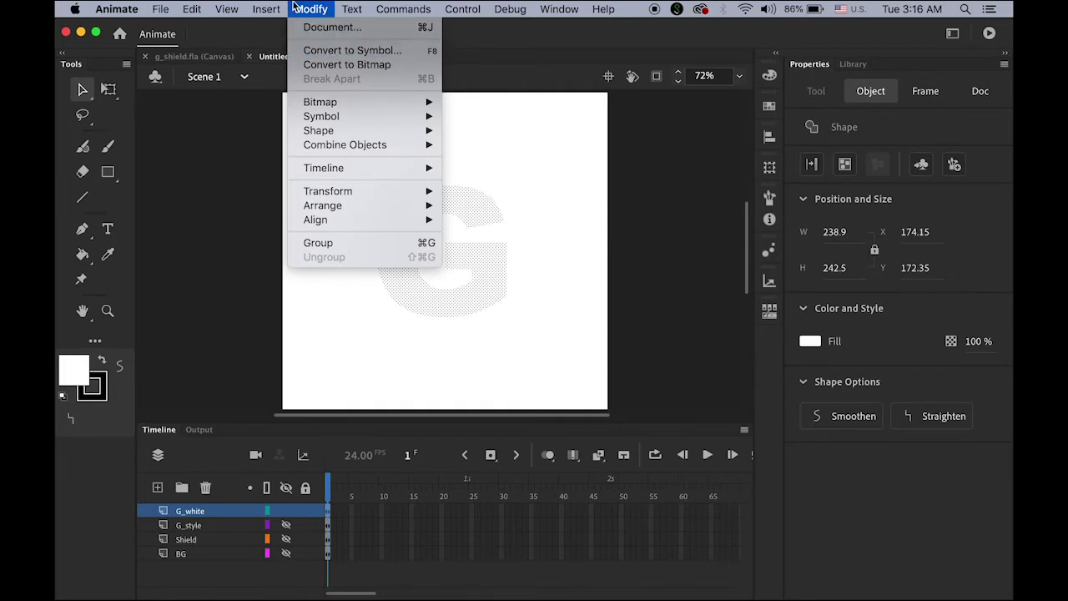
click(447, 119)
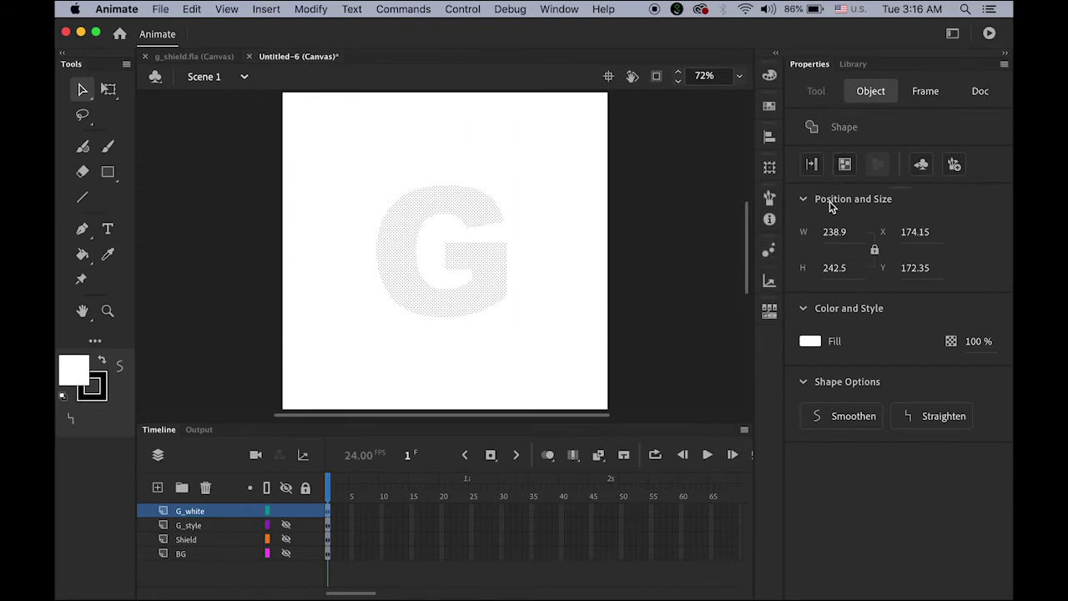
Convert the white G into a Movie Clip symbol named G and select its instance.
click(919, 169)
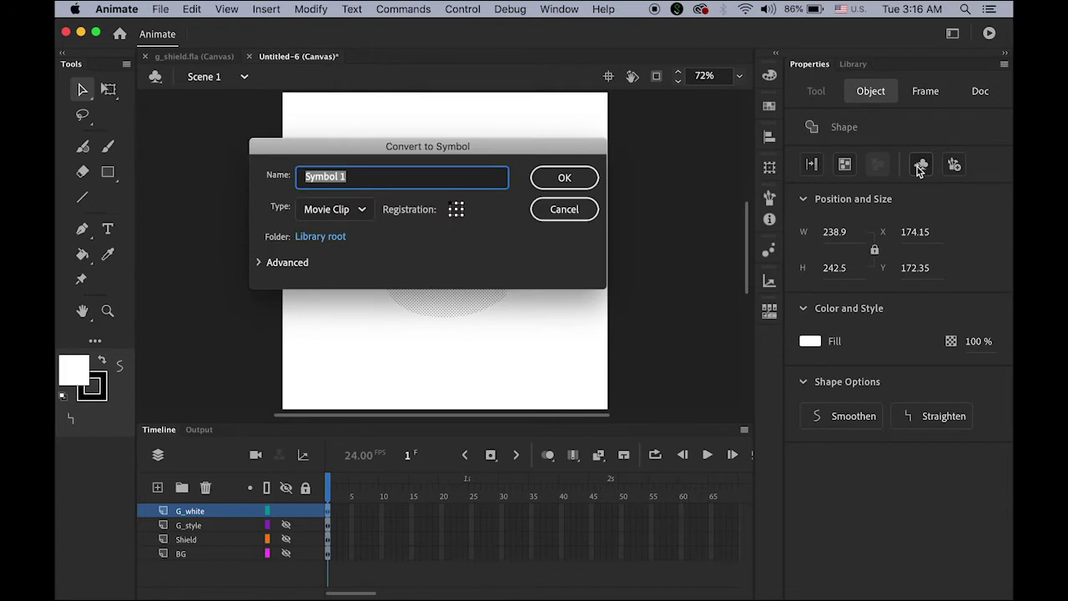
text(G)
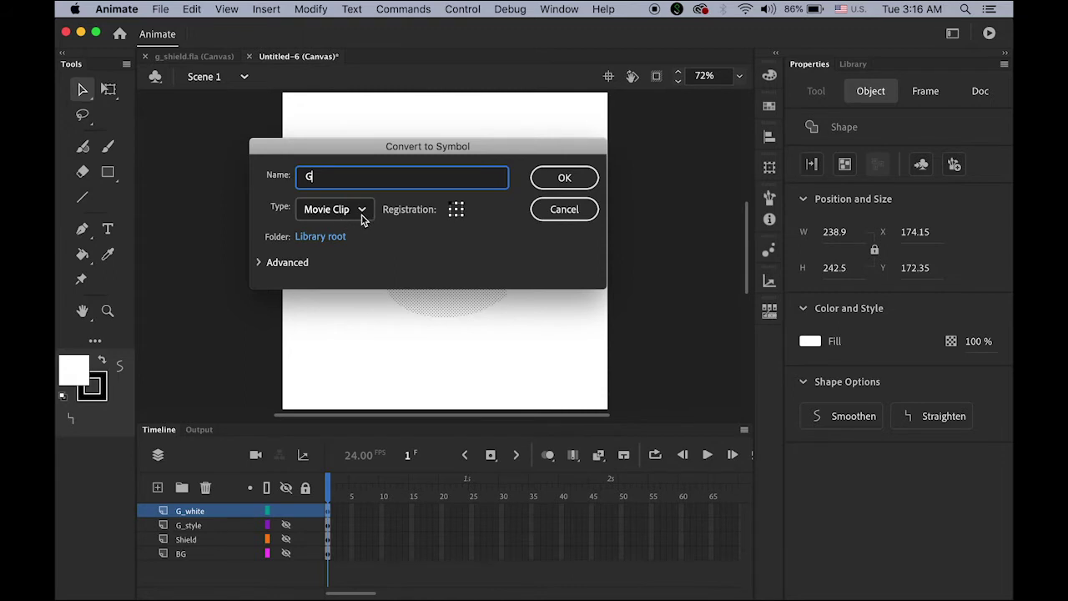
click(562, 176)
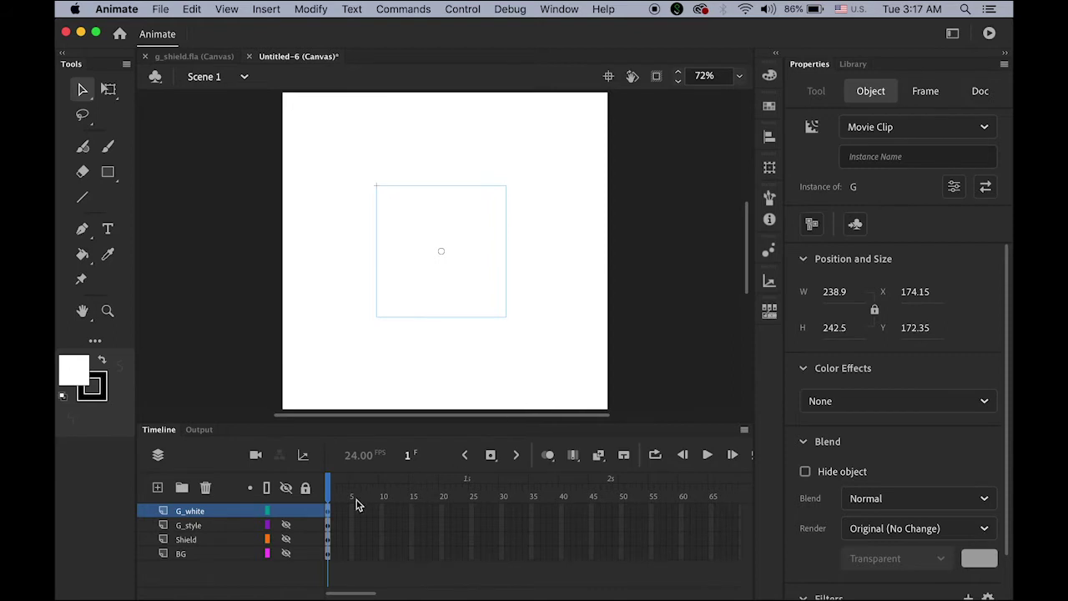
click(328, 512)
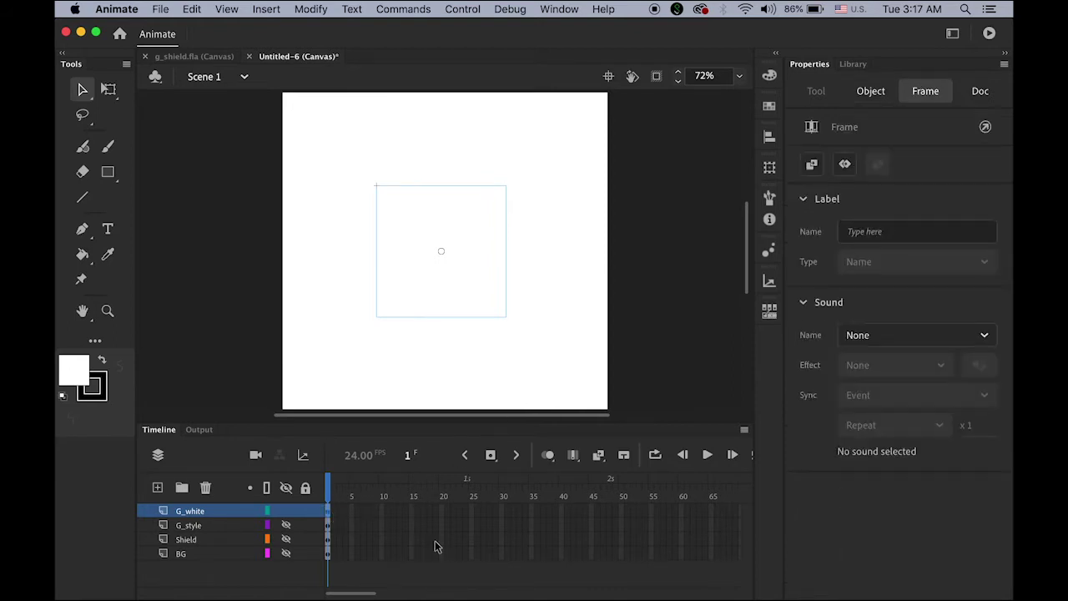
click(474, 302)
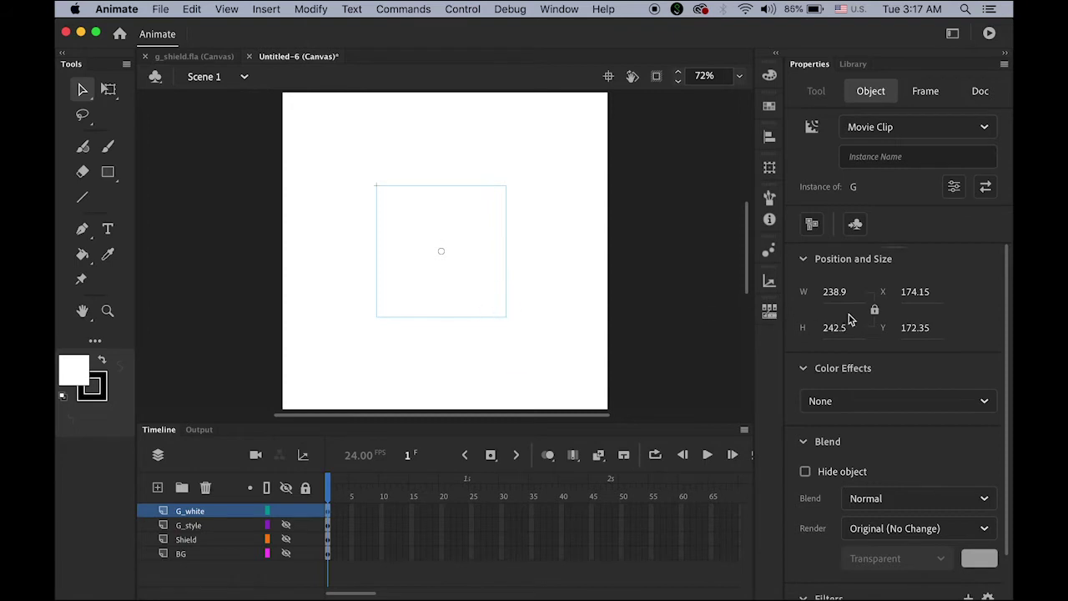
scroll(1007, 365, down, 3)
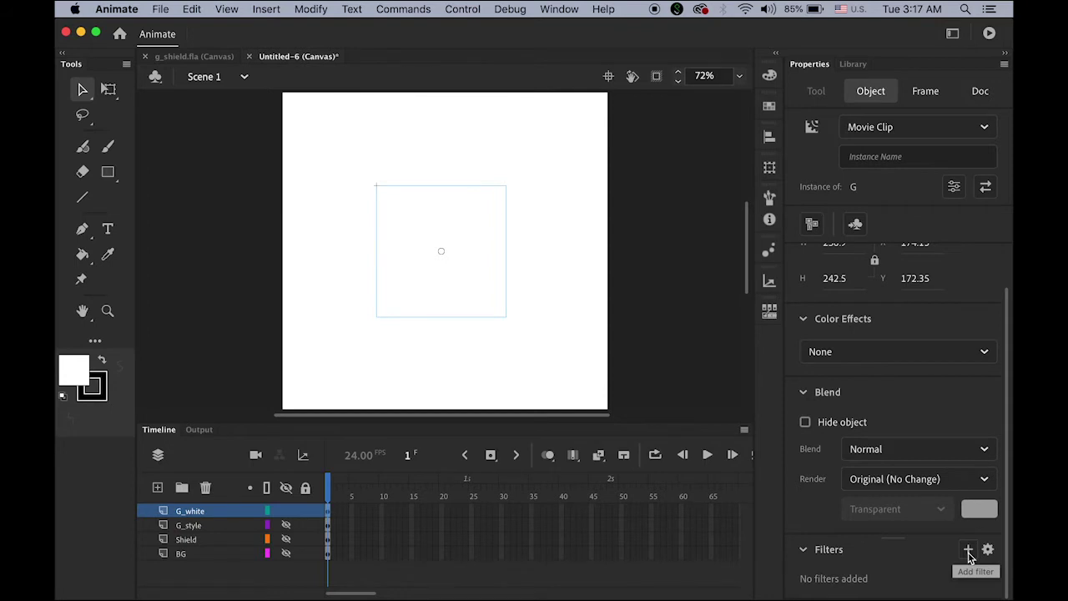
Add a Drop Shadow filter to the G with linked blur softened to 45.
click(969, 553)
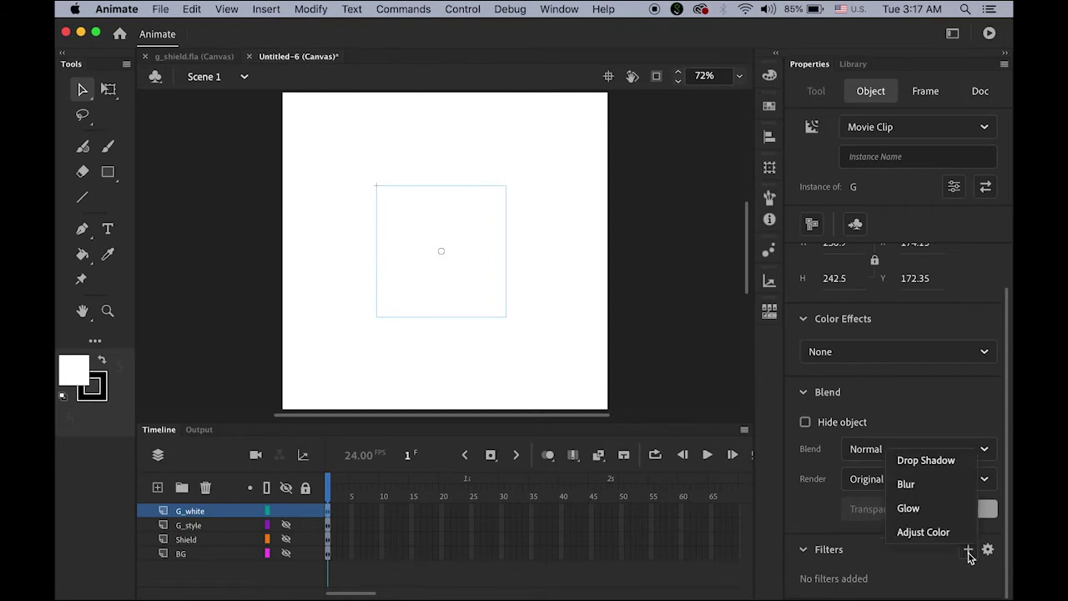
click(940, 467)
scroll(1008, 451, down, 1)
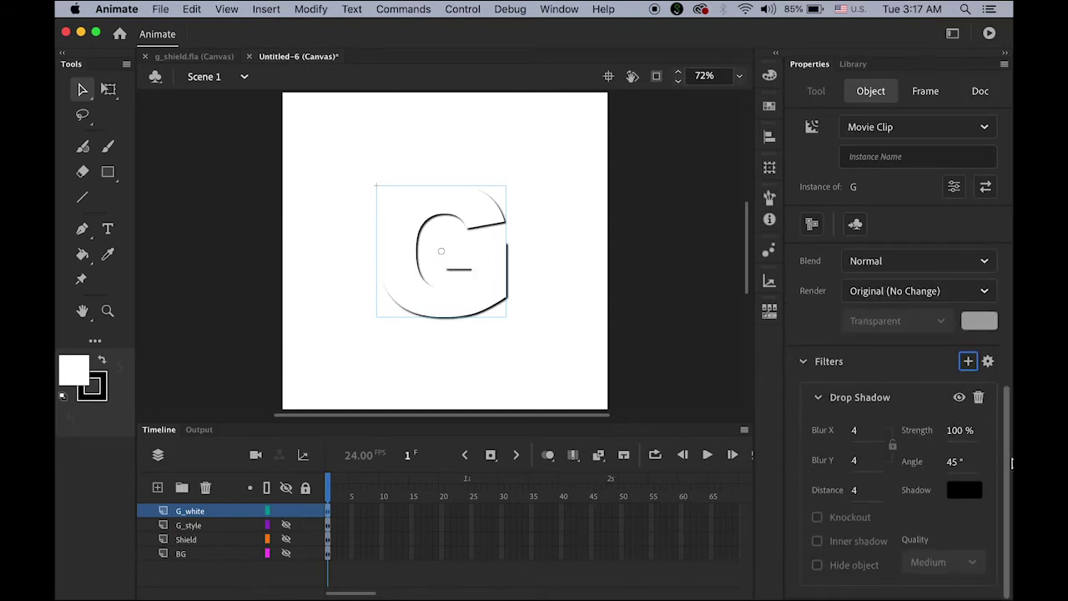
click(895, 450)
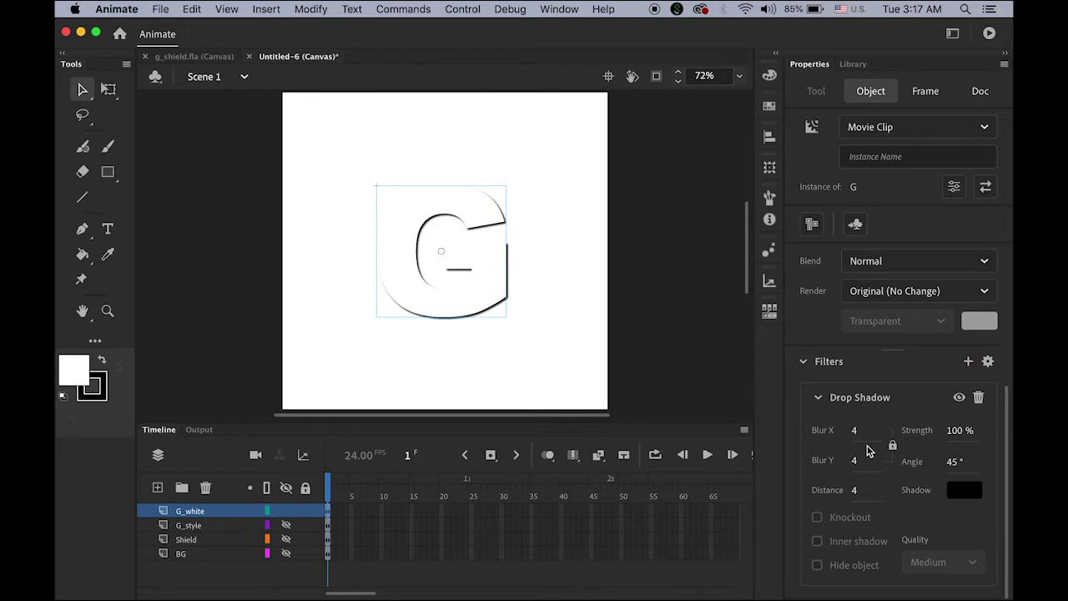
click(878, 441)
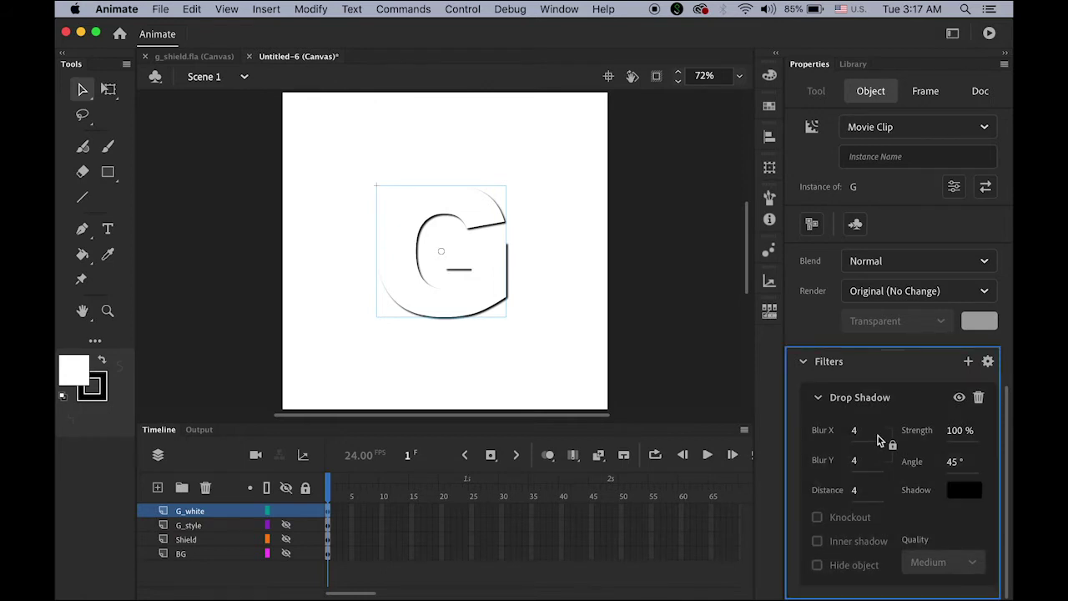
drag(856, 432, 891, 435)
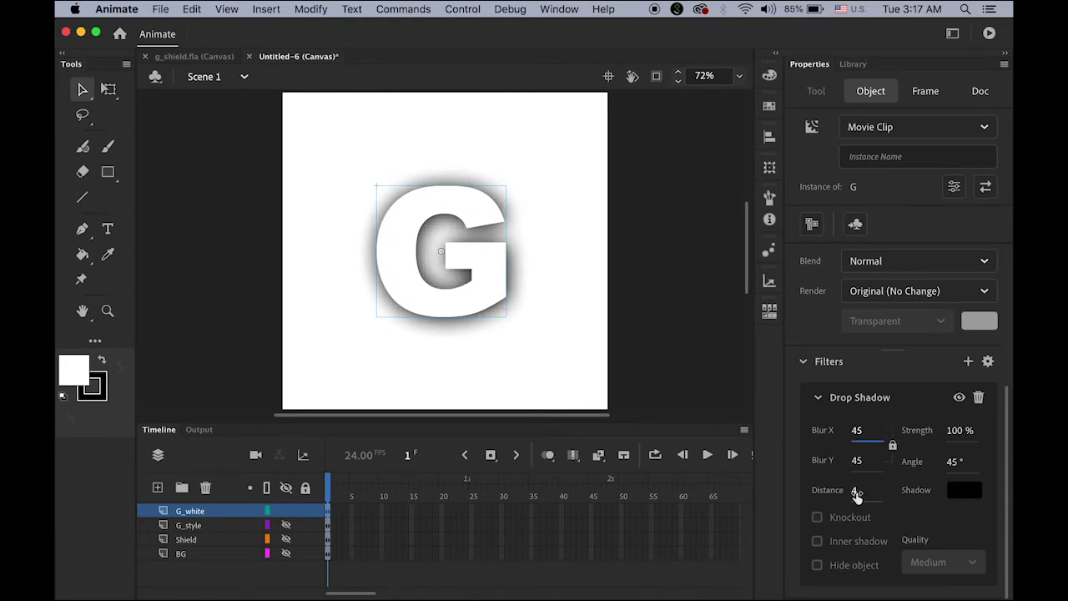
drag(857, 494, 888, 491)
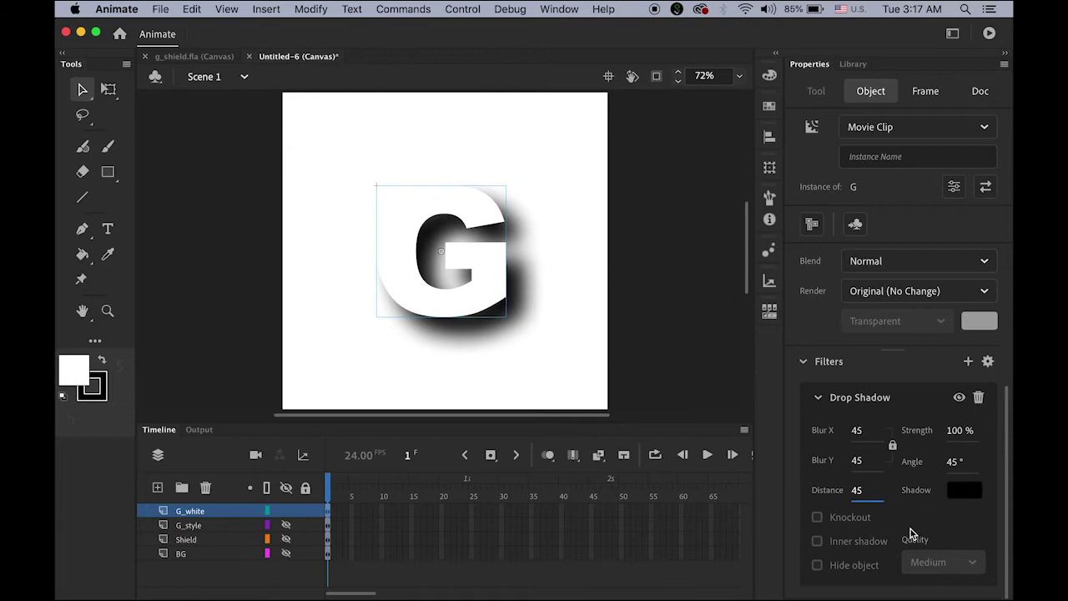
Set the drop shadow angle to 0° and its distance to 0.
click(955, 462)
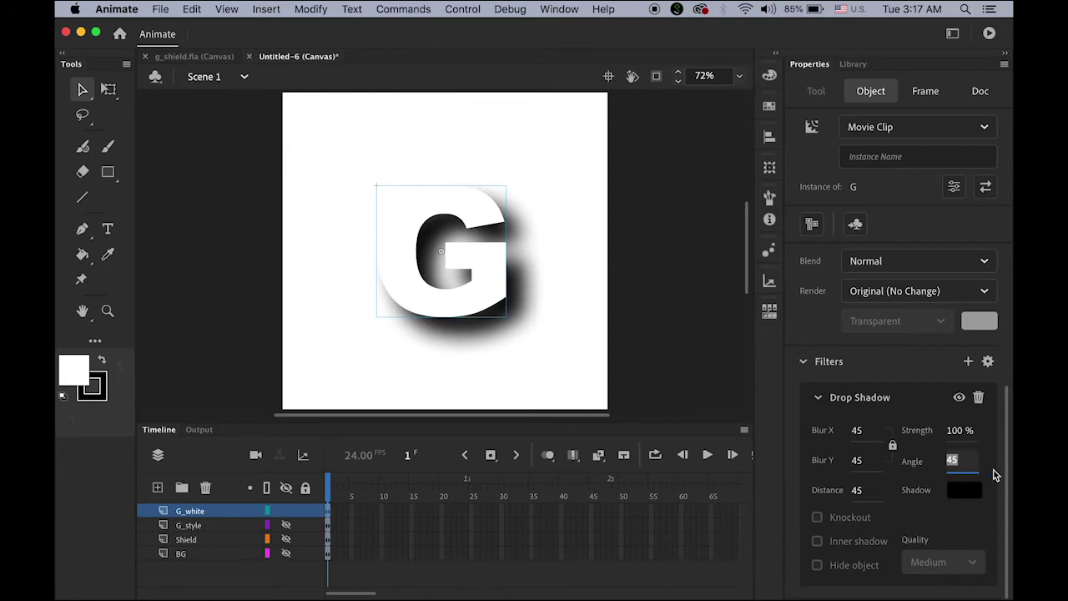
text(0)
key(Return)
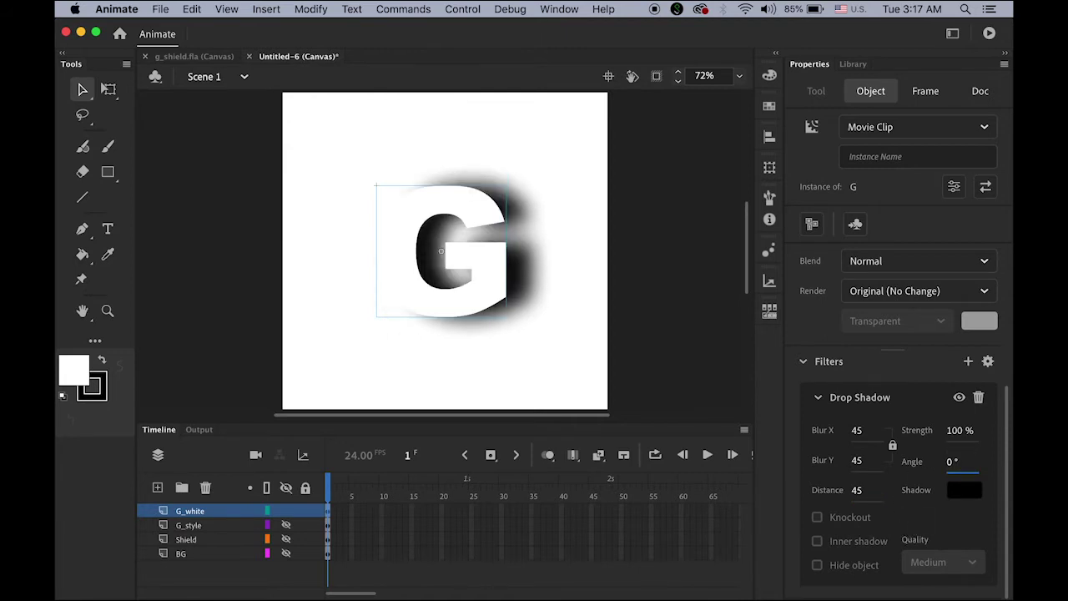
click(857, 490)
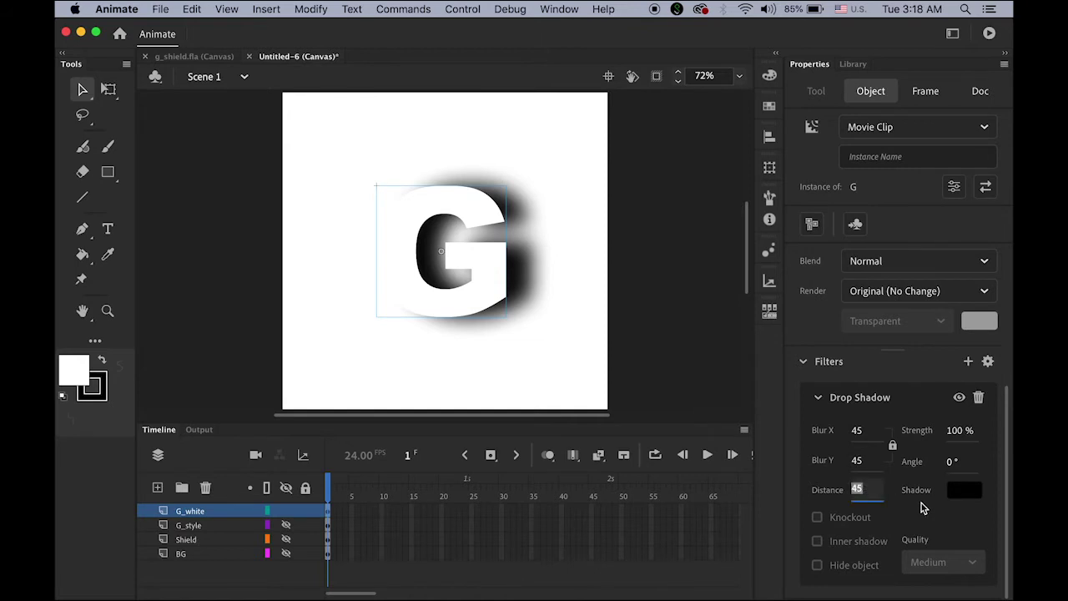
text(0)
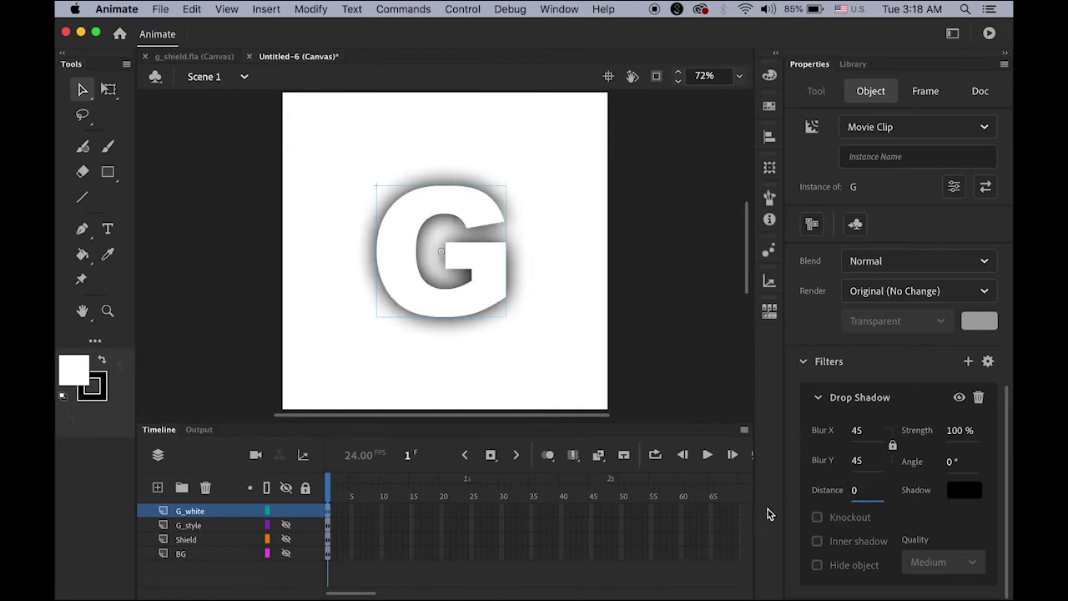
Create a classic tween from frame 1 of G_white to a new keyframe at frame 24.
click(328, 492)
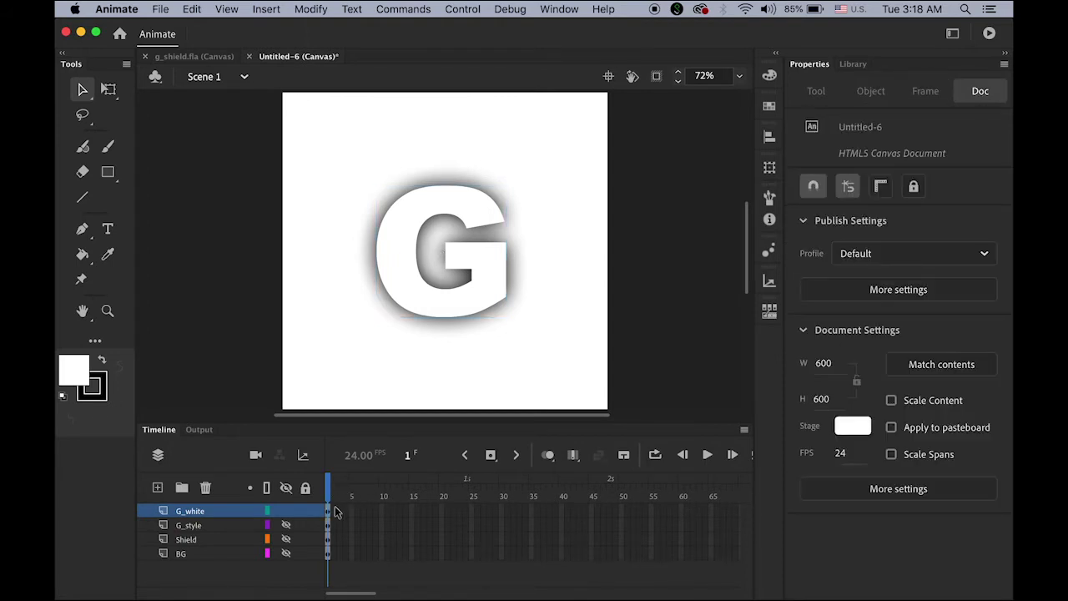
click(329, 516)
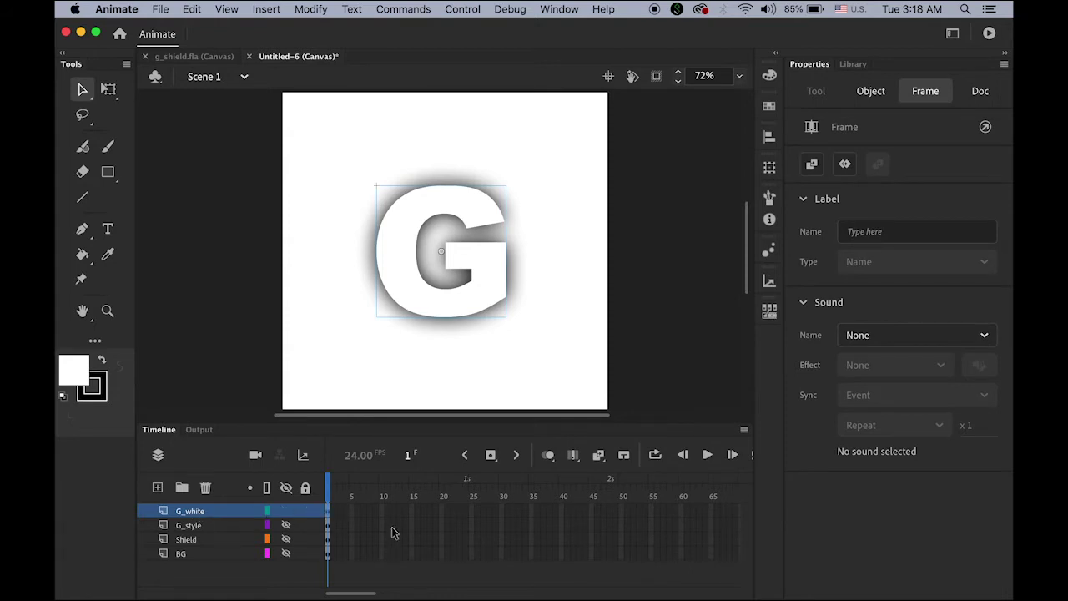
click(266, 8)
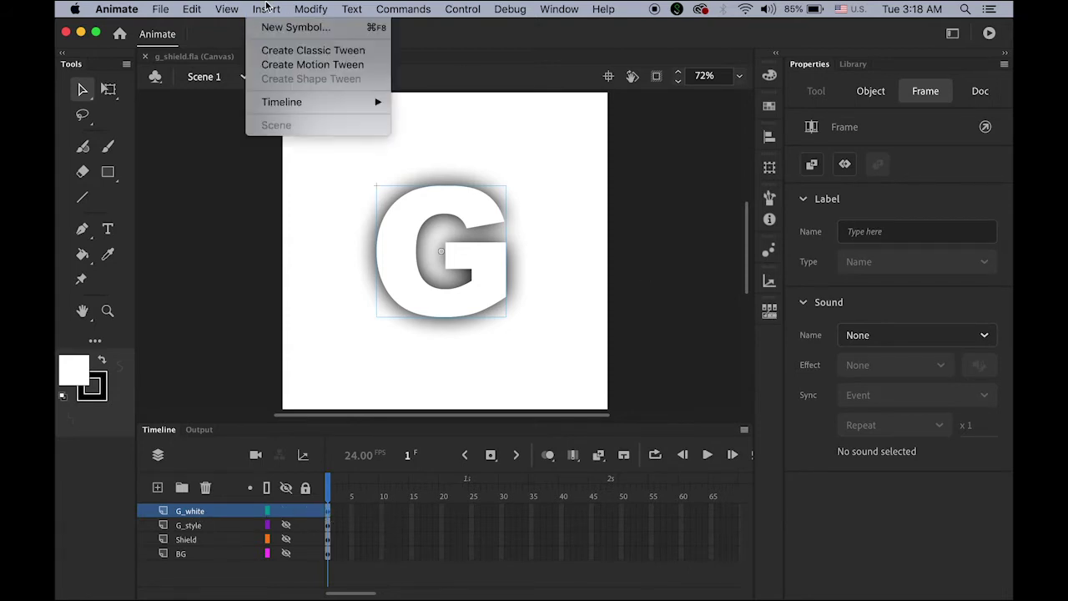
click(302, 52)
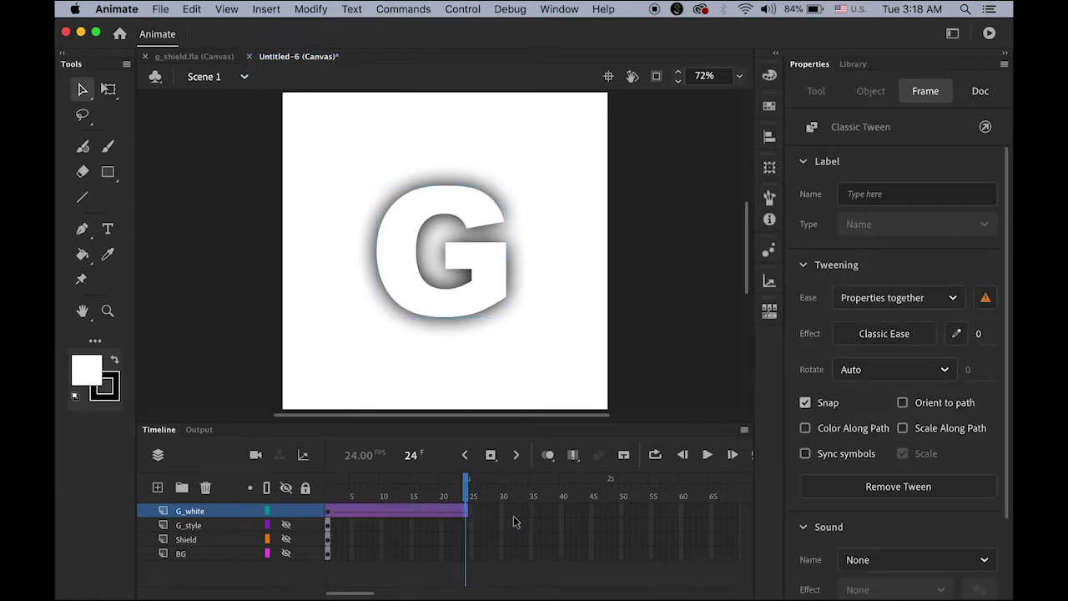
click(492, 455)
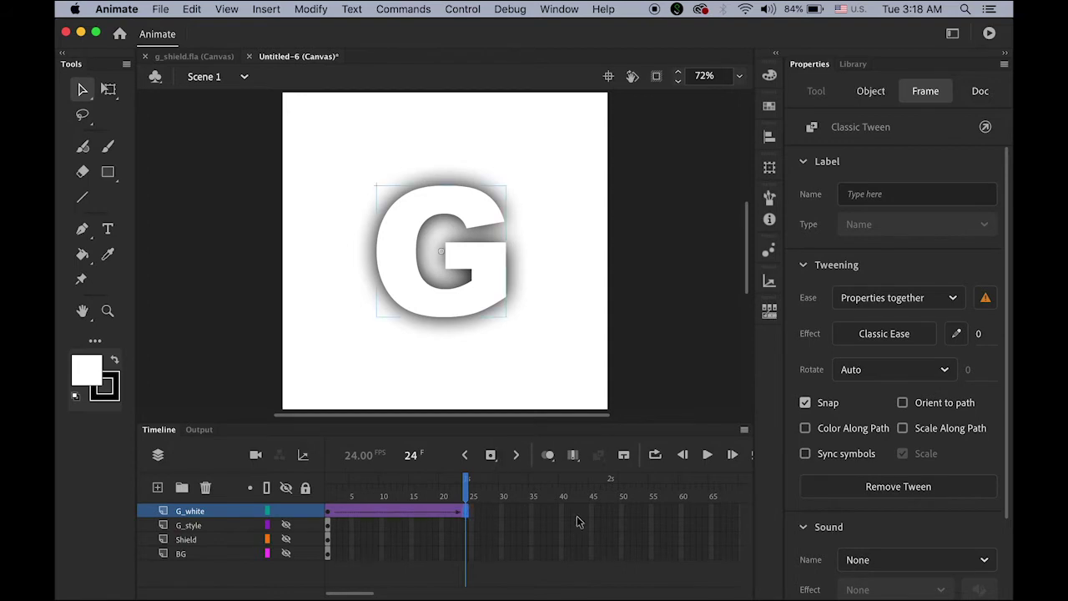
click(465, 496)
drag(458, 495, 308, 506)
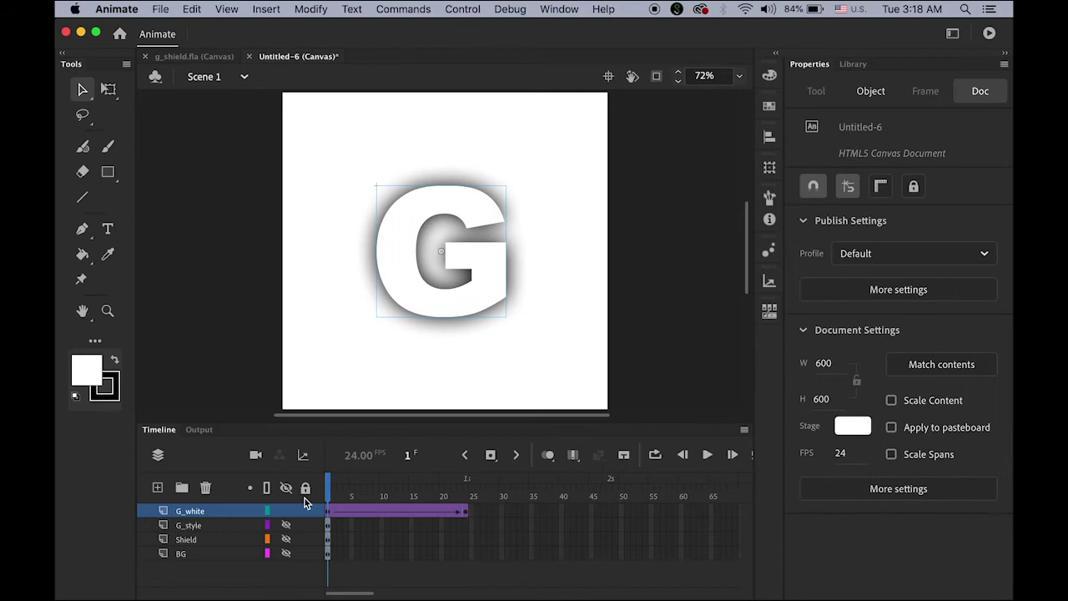
Set the G's Alpha to 0% at frame 1 and scrub to preview the fade-in.
click(412, 302)
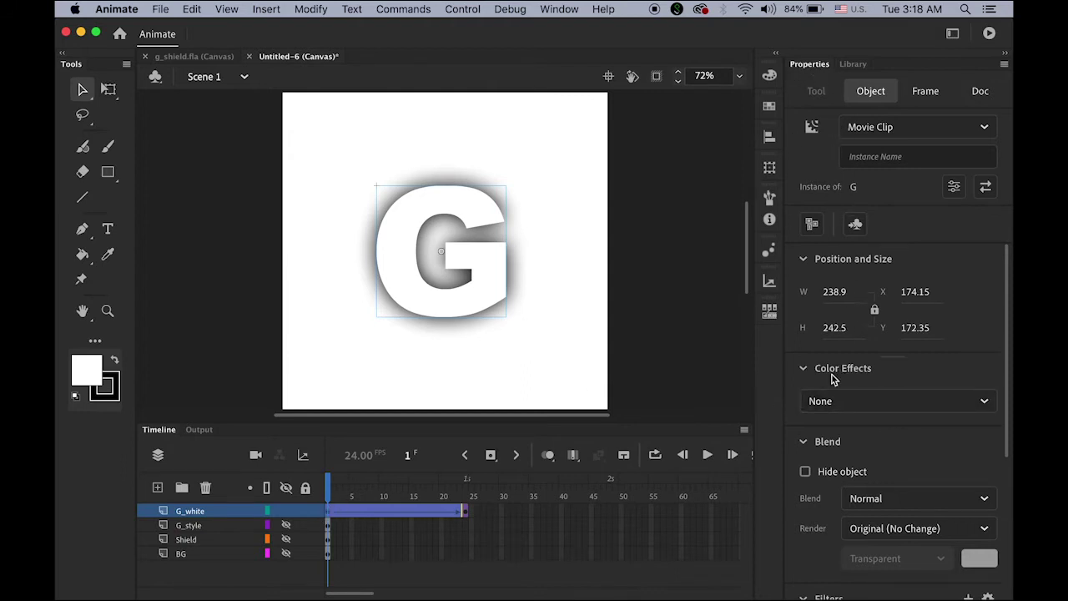
click(986, 402)
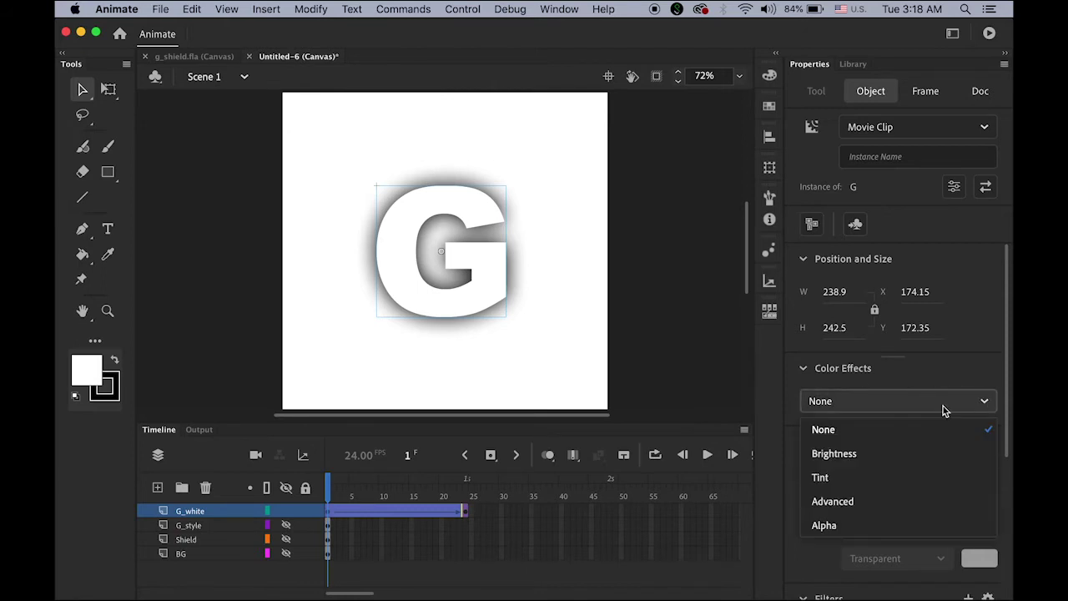
click(912, 528)
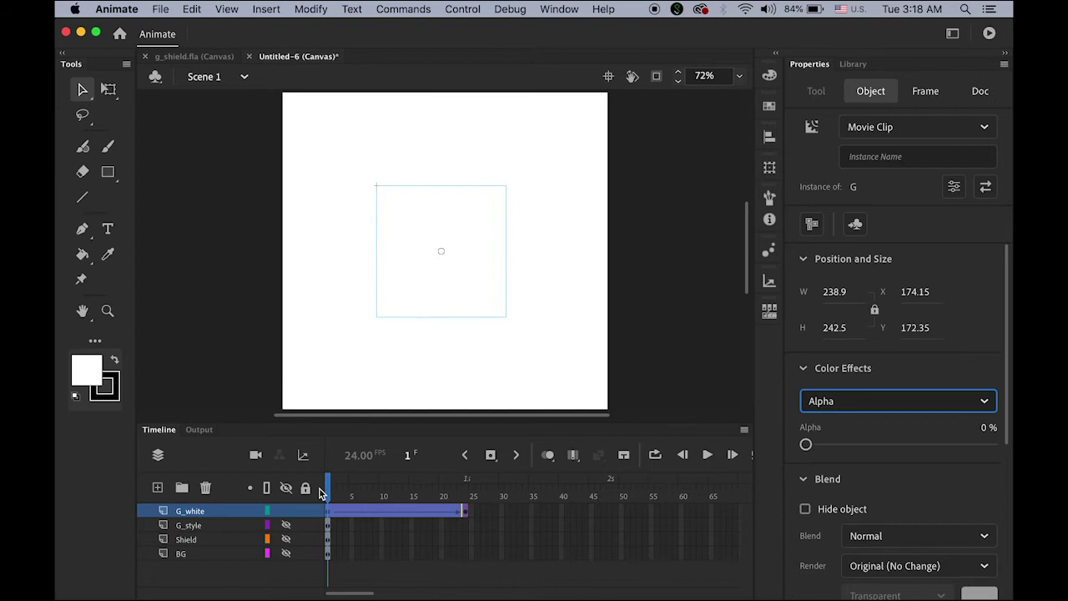
drag(327, 505, 465, 519)
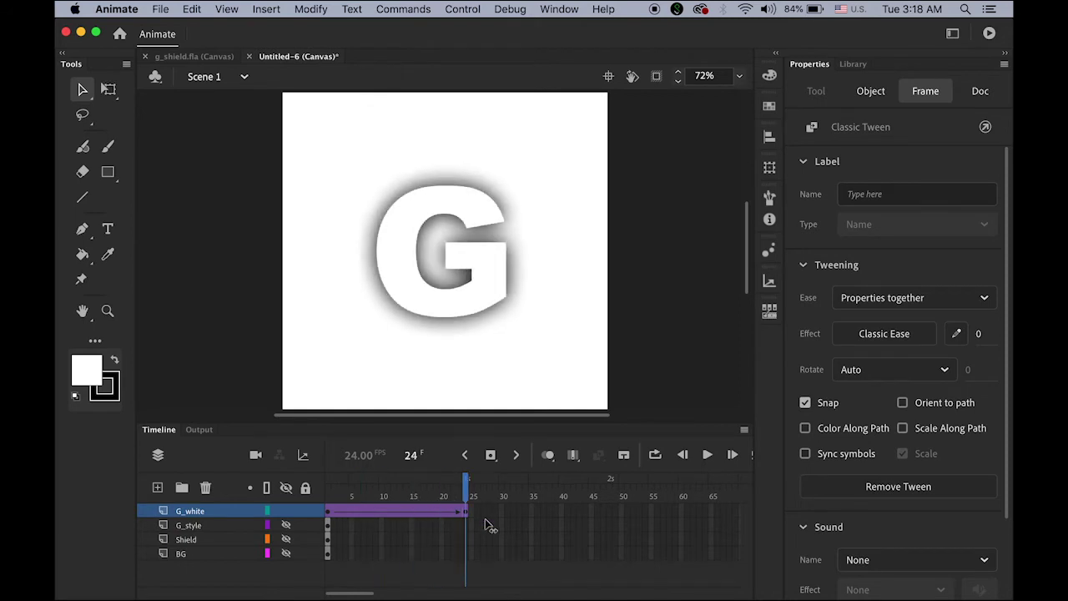
click(504, 527)
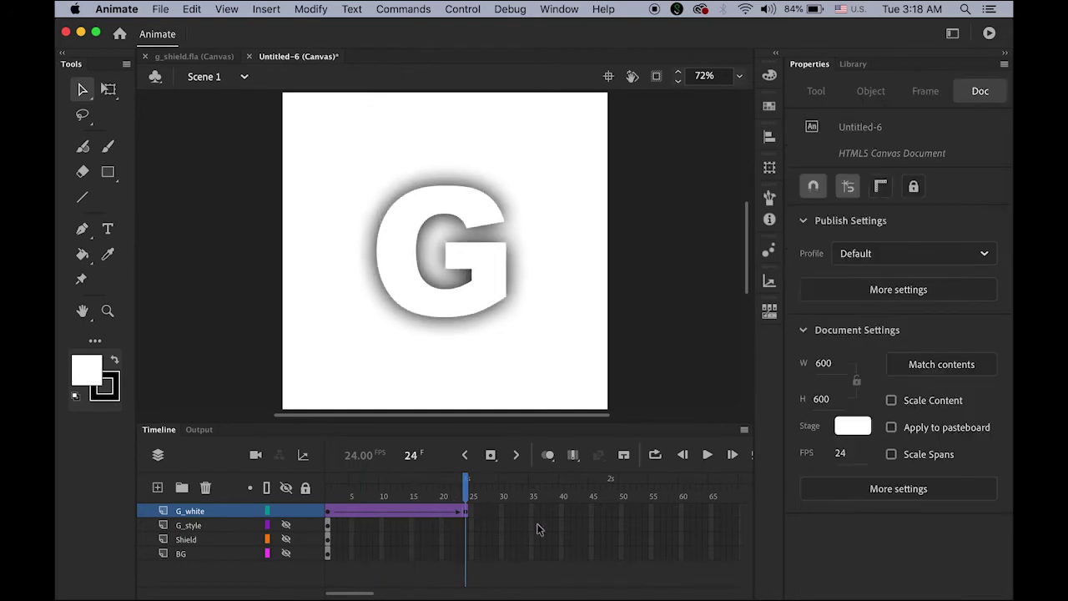
Add a keyframe at frame 48 on the G_white layer.
click(610, 511)
click(491, 456)
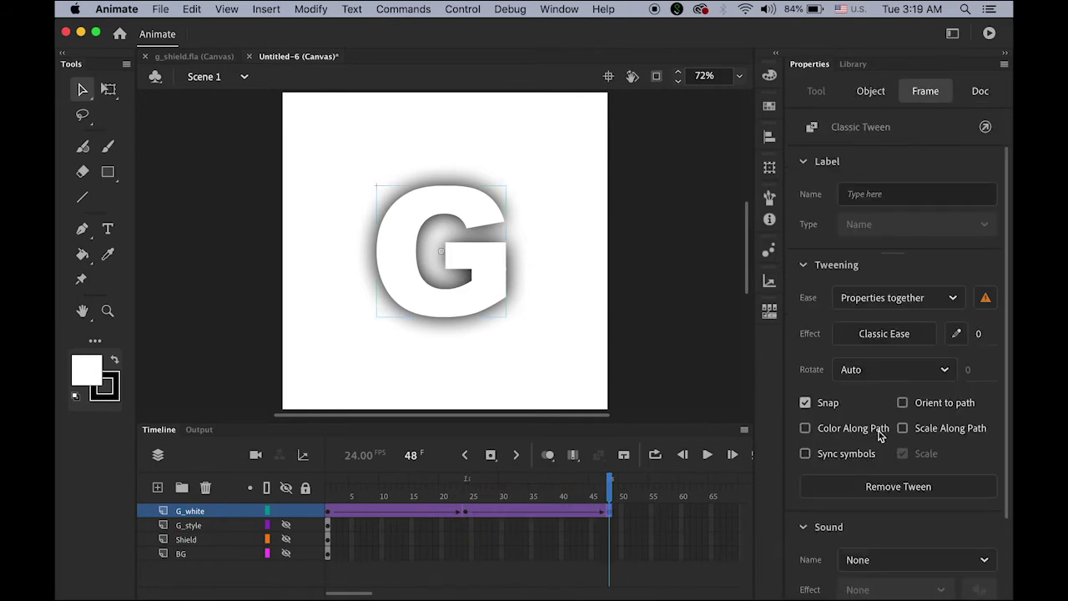
scroll(960, 402, down, 3)
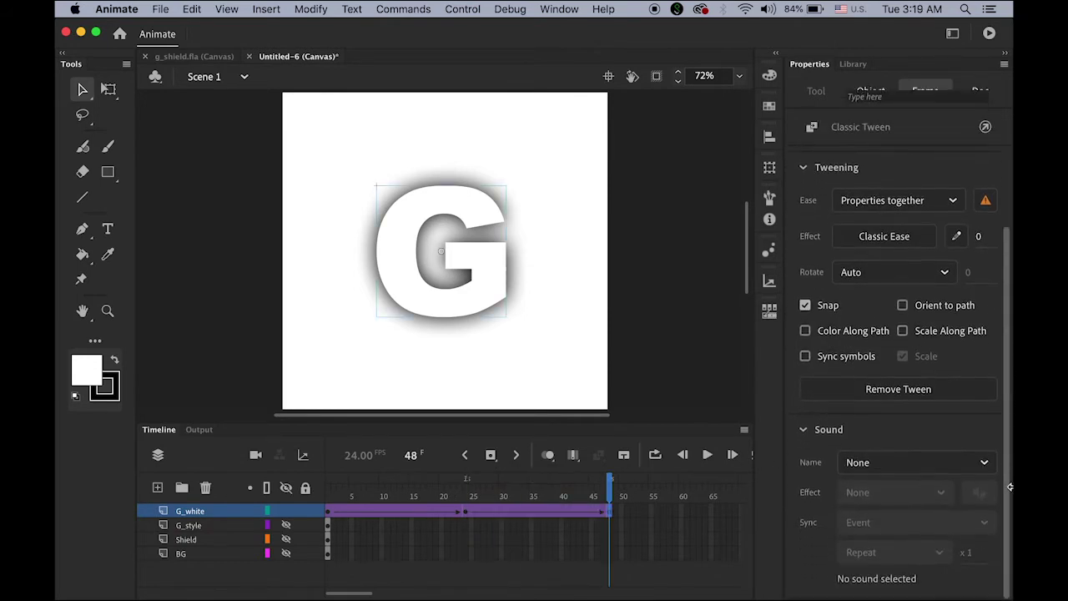
At frame 48, raise the G's shadow distance to 45 and lower strength to about 70%.
click(446, 307)
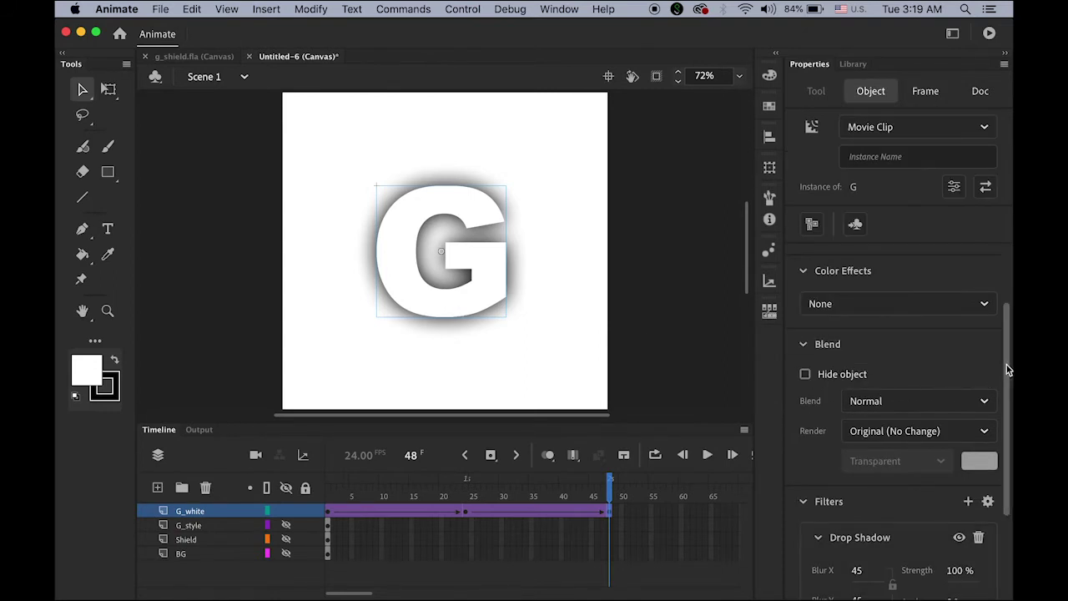
scroll(1007, 365, down, 1)
drag(1007, 399, 1007, 413)
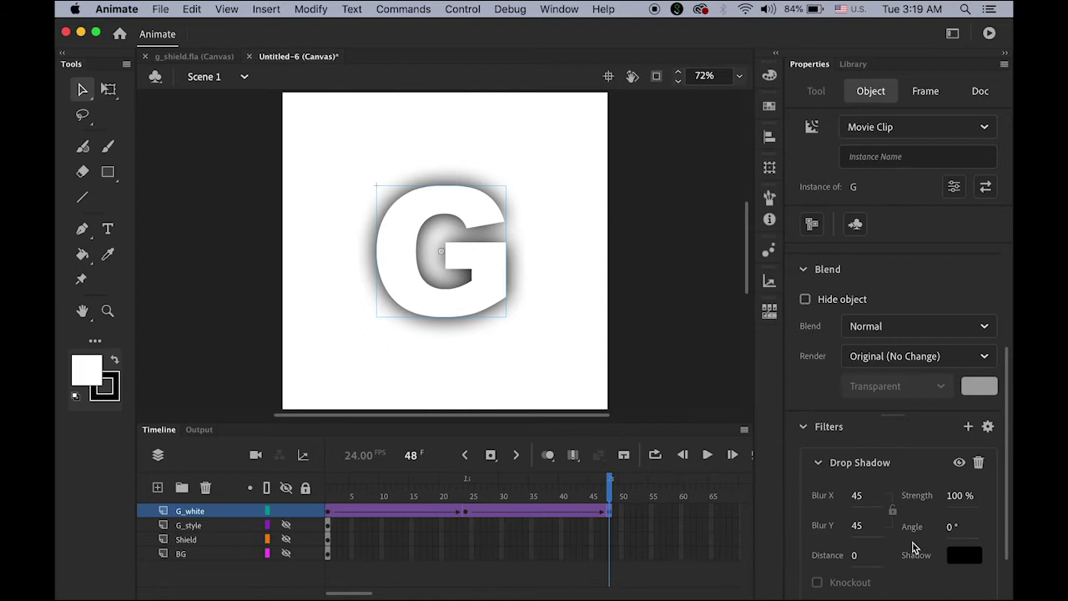
drag(855, 561, 895, 564)
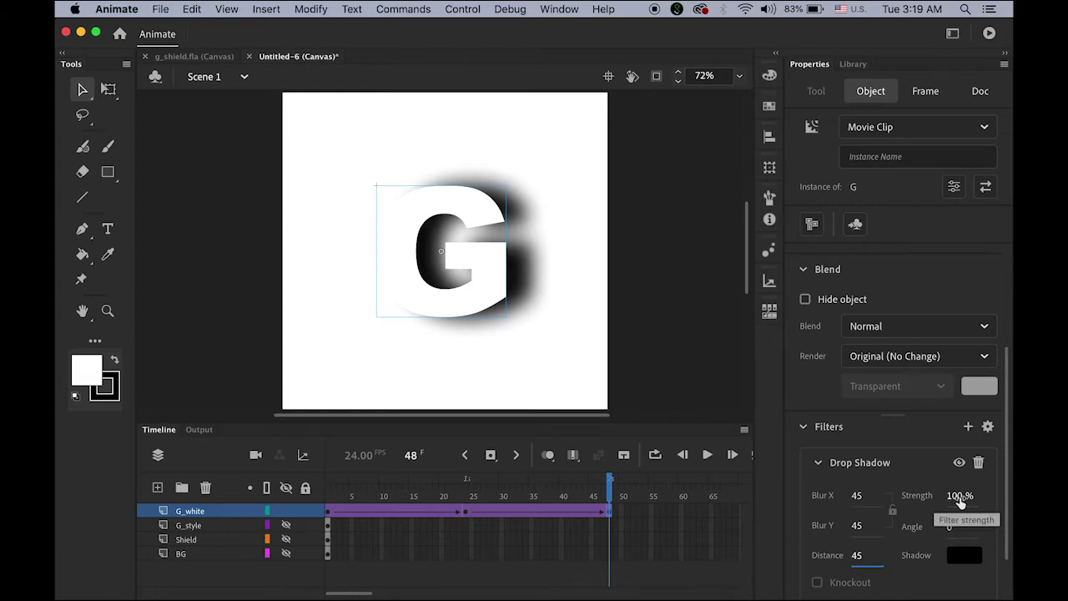
drag(960, 498, 940, 500)
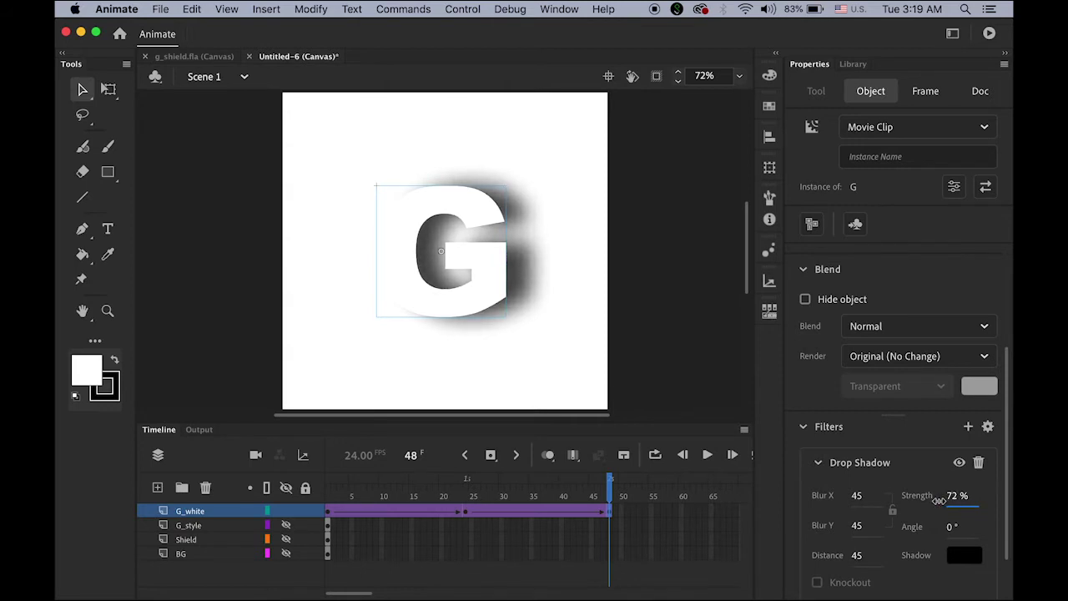
drag(937, 501, 936, 501)
click(599, 496)
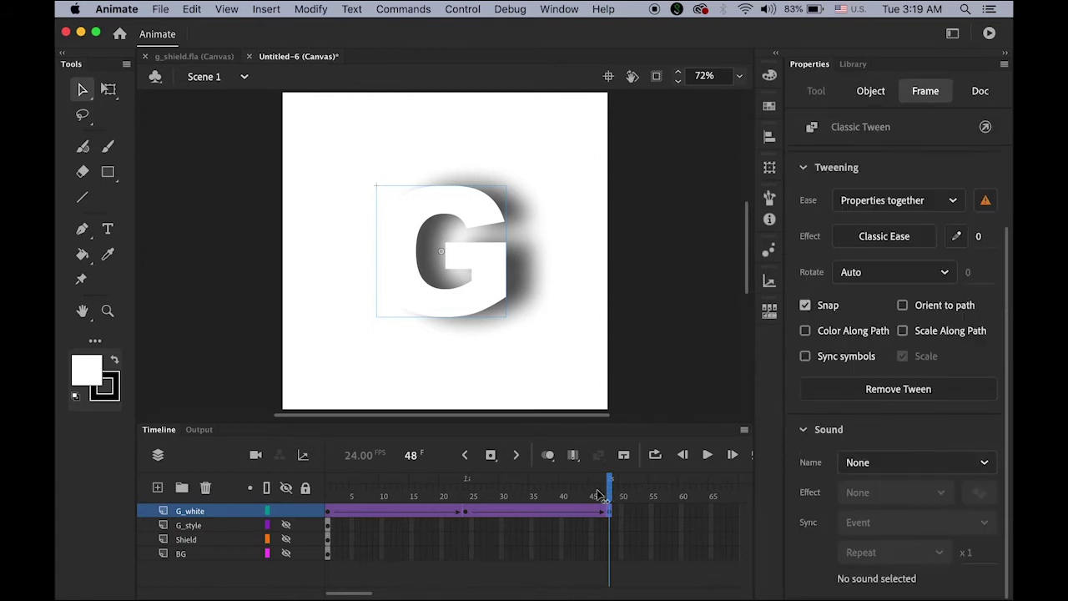
drag(599, 495, 299, 494)
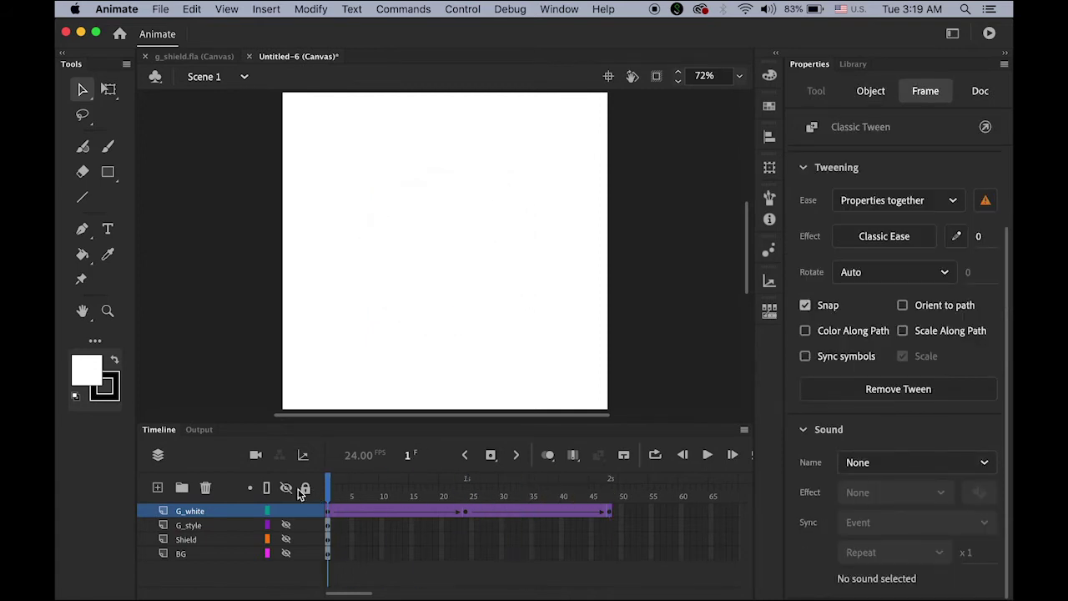
click(348, 494)
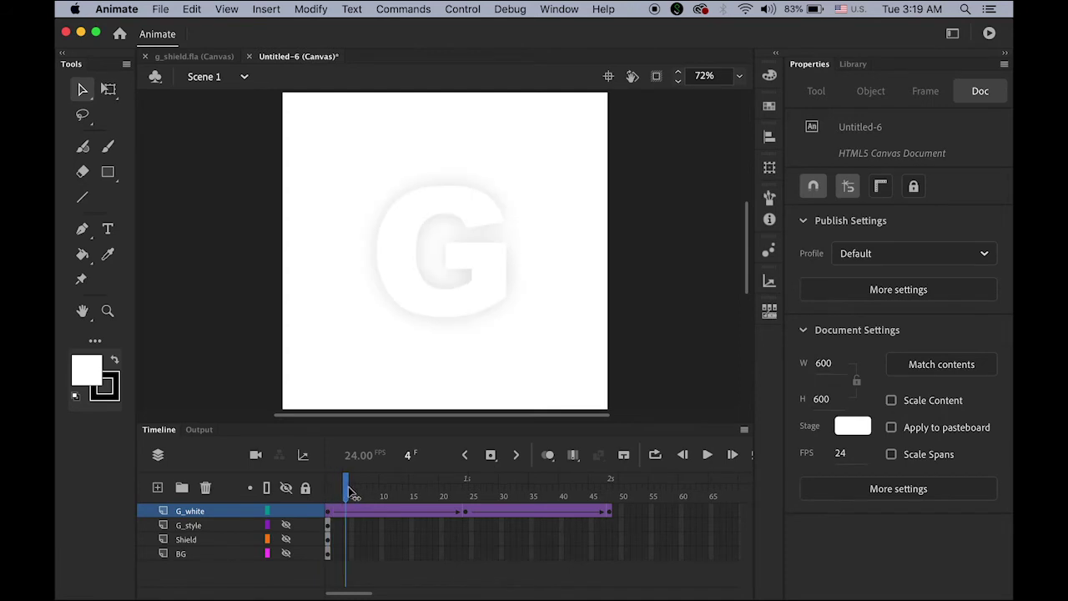
drag(351, 493, 616, 517)
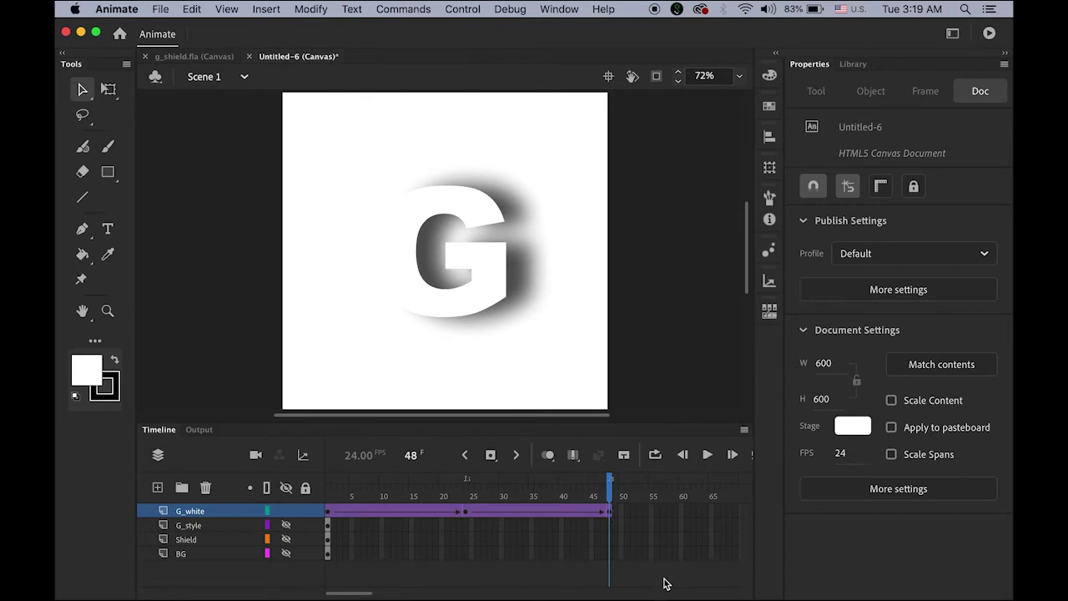
drag(353, 589, 360, 590)
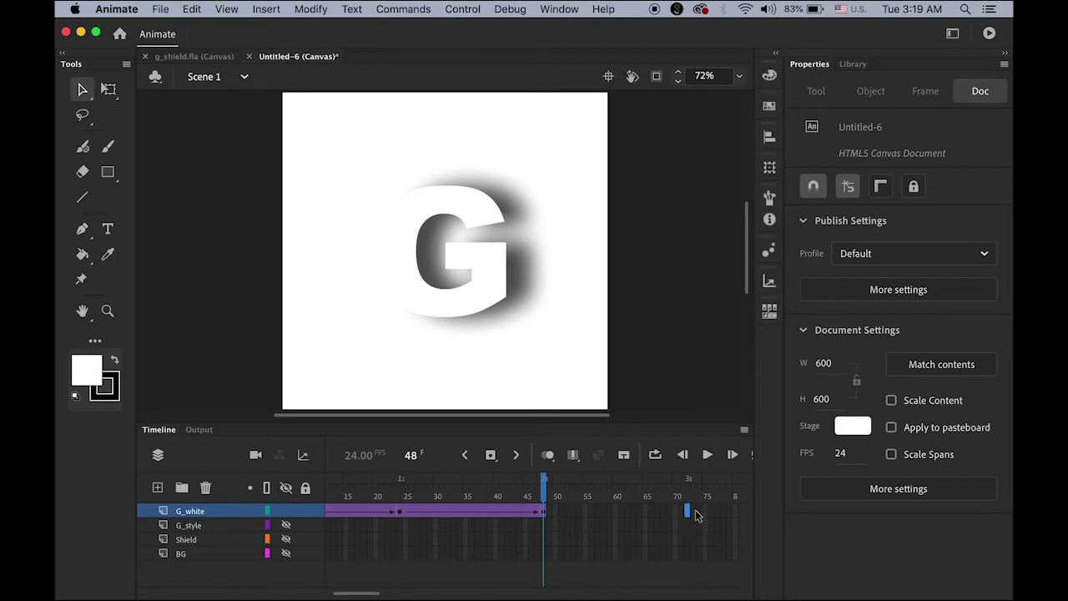
Add a frame 72 keyframe with the G's shadow angle at 180°, then play to review.
click(491, 455)
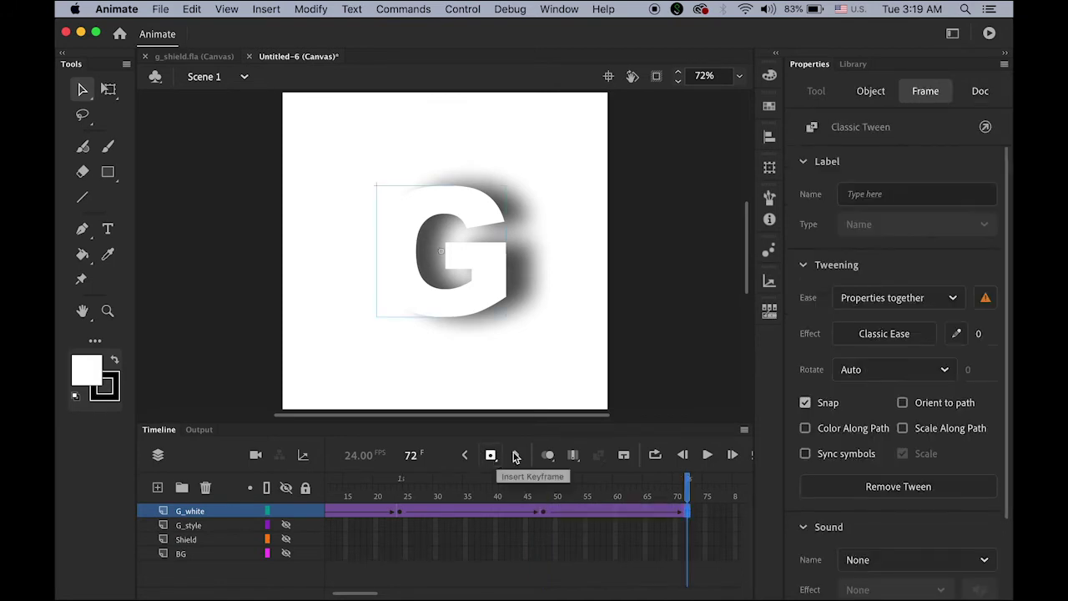
click(470, 306)
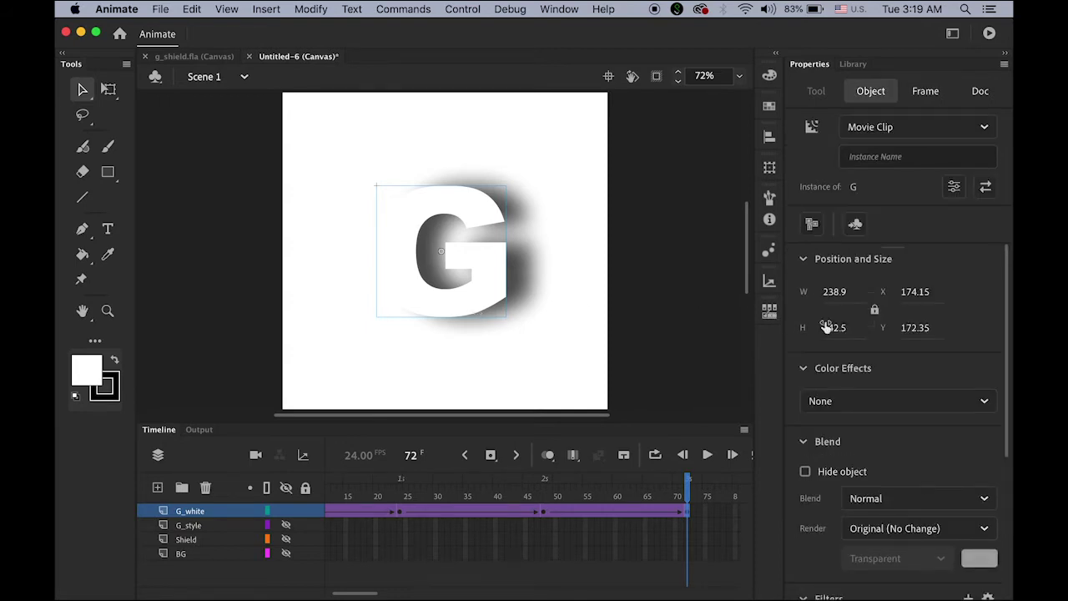
drag(1005, 354, 1006, 455)
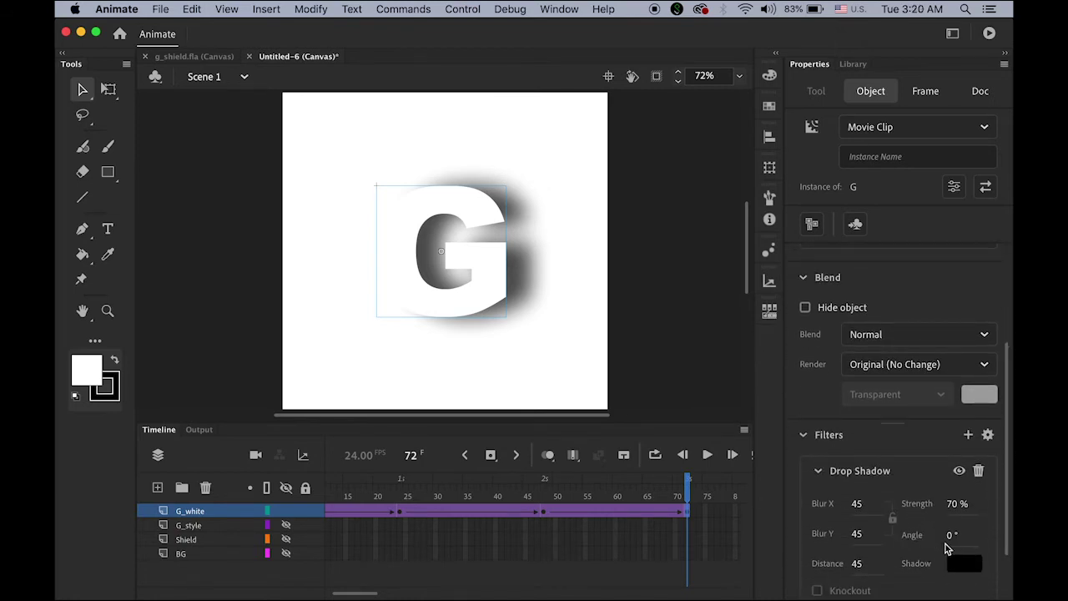
click(951, 538)
text(180)
key(Return)
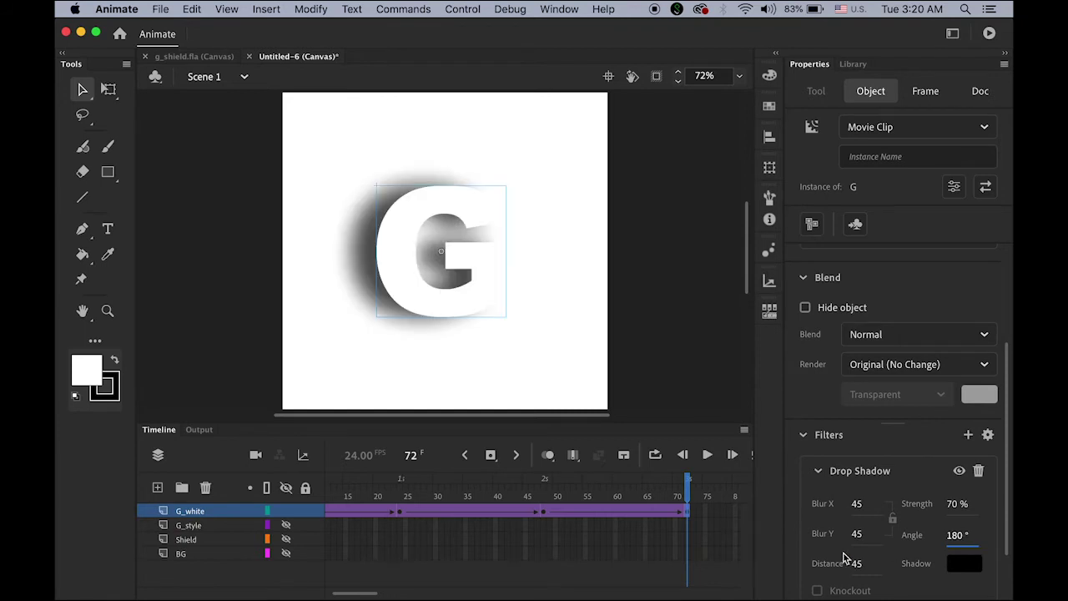
drag(688, 491, 253, 501)
key(Return)
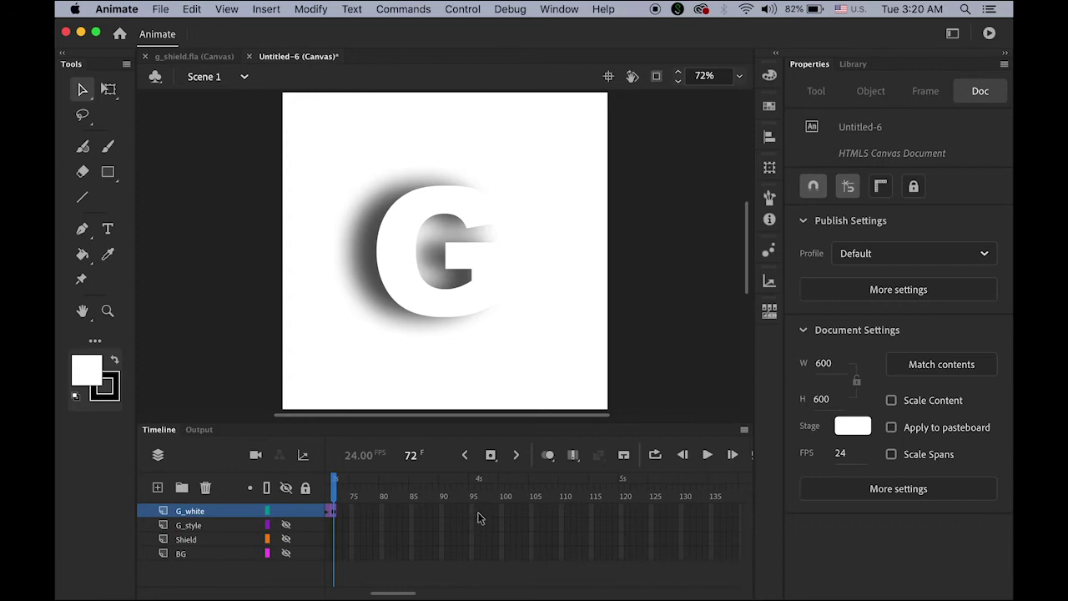
Add a frame 96 keyframe, set the G's shadow distance to 0, and preview from frame 1.
click(491, 454)
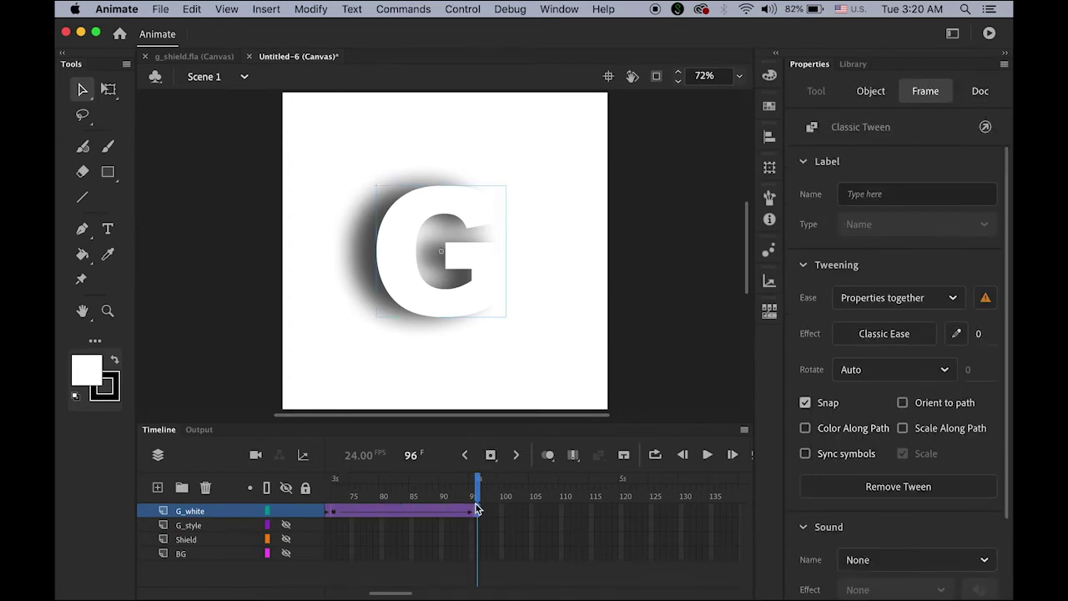
click(415, 307)
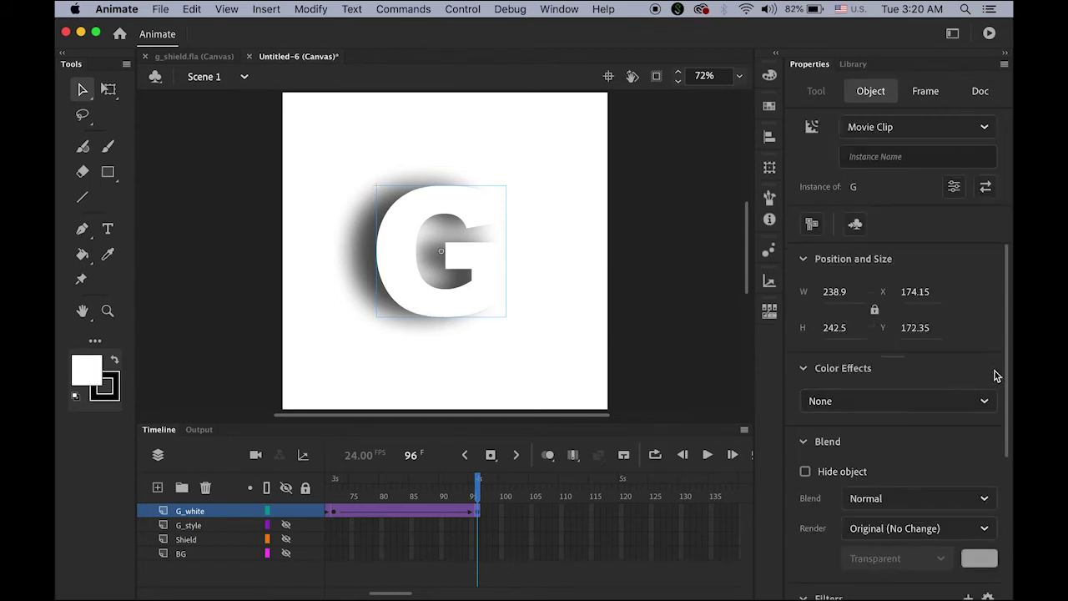
drag(1006, 370, 1009, 473)
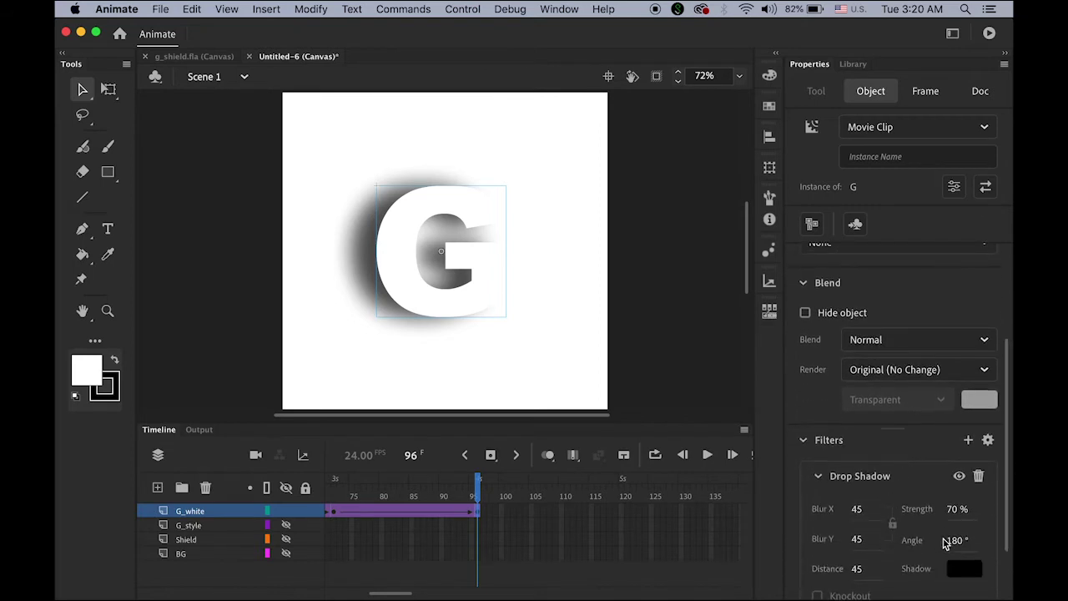
click(857, 569)
text(0)
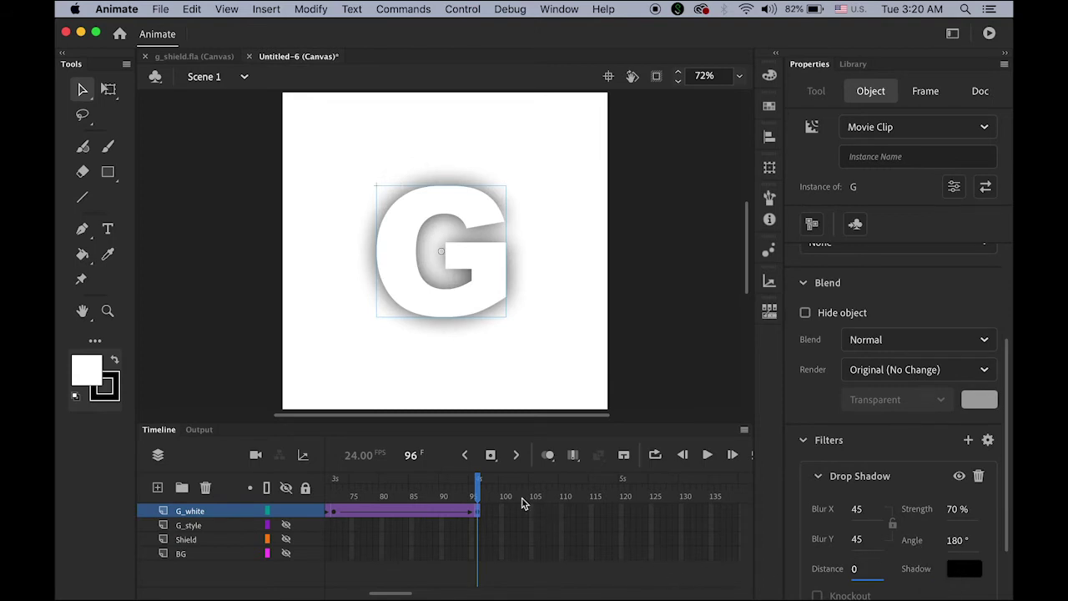
click(476, 498)
drag(461, 495, 236, 495)
key(Return)
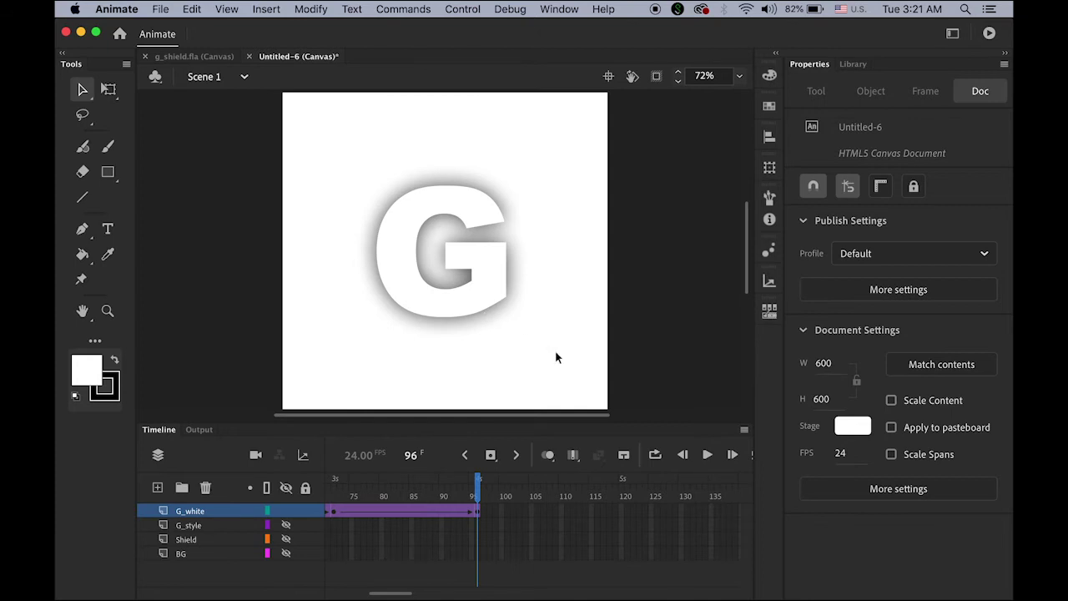
Add a G_white keyframe at frame 120 and move G_style's first keyframe to frame 96.
drag(478, 488, 569, 497)
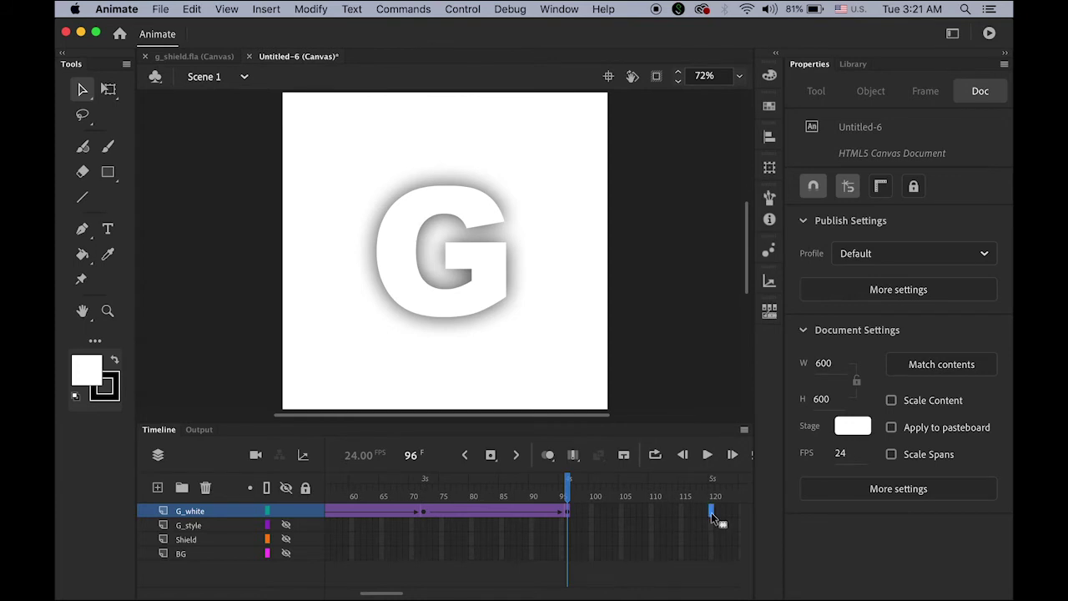
click(492, 457)
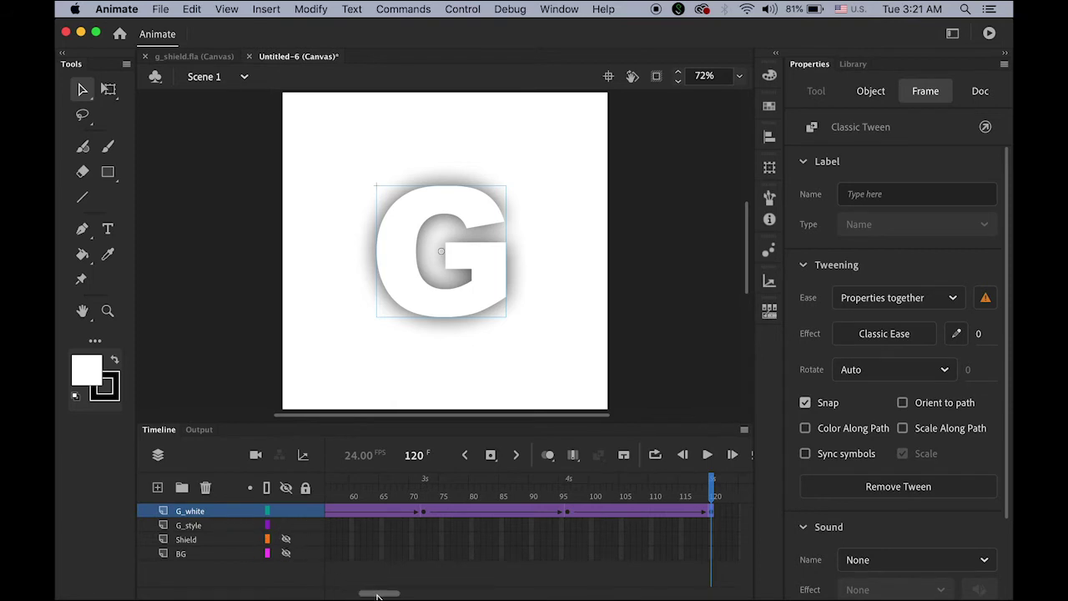
drag(375, 593, 267, 596)
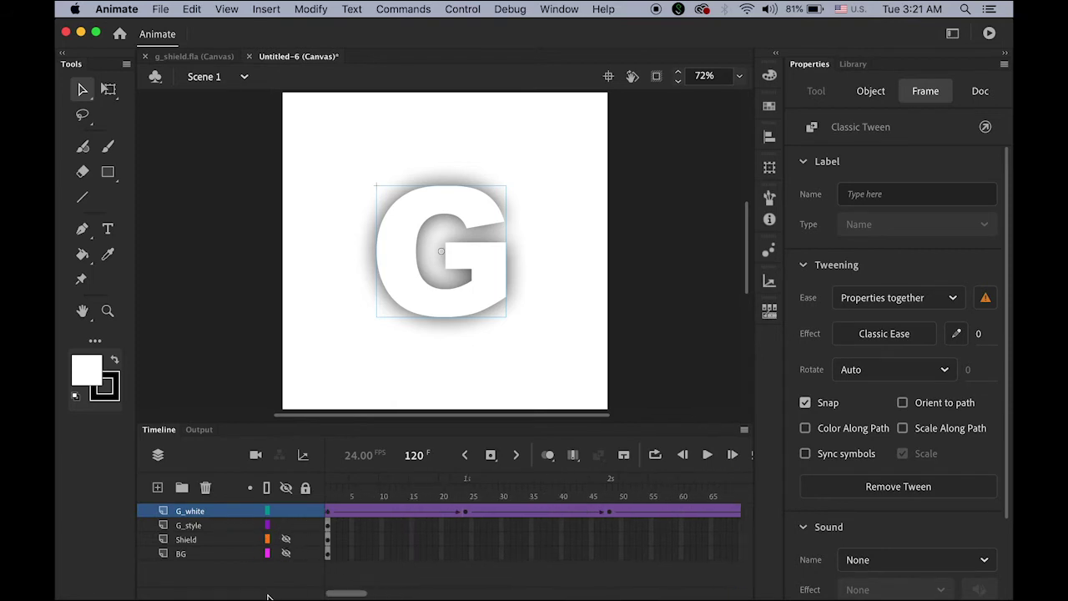
click(328, 525)
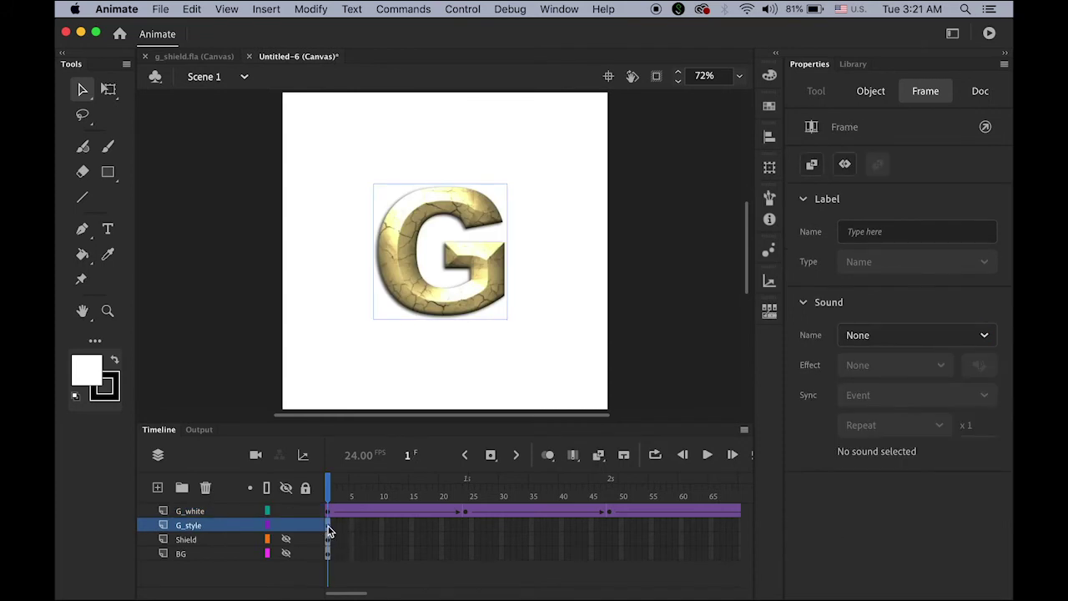
drag(328, 529, 418, 526)
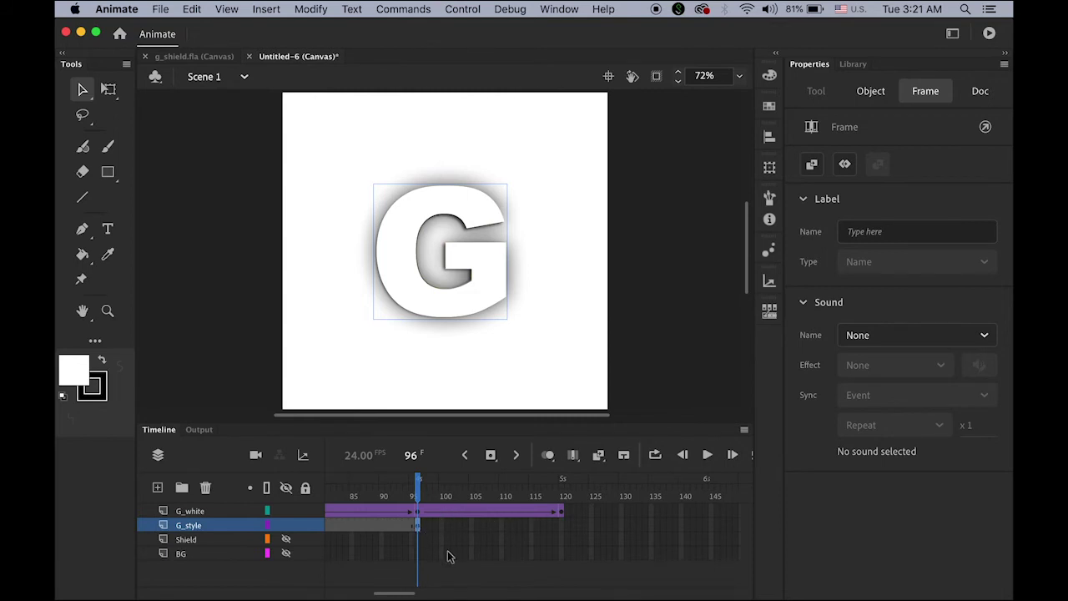
Create a classic tween on G_style ending at a keyframe at frame 120.
click(258, 9)
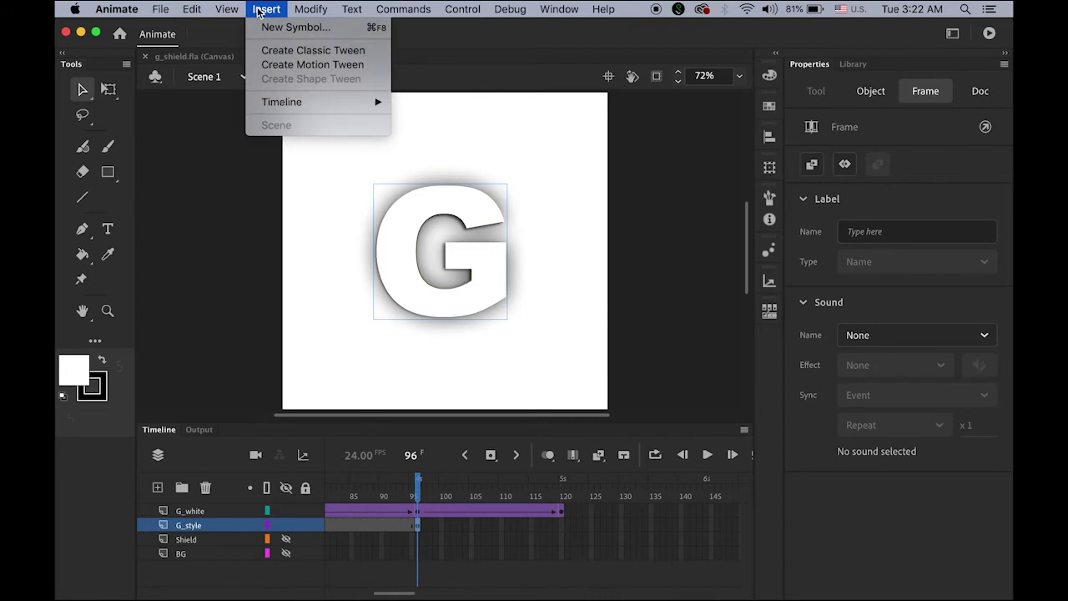
click(288, 52)
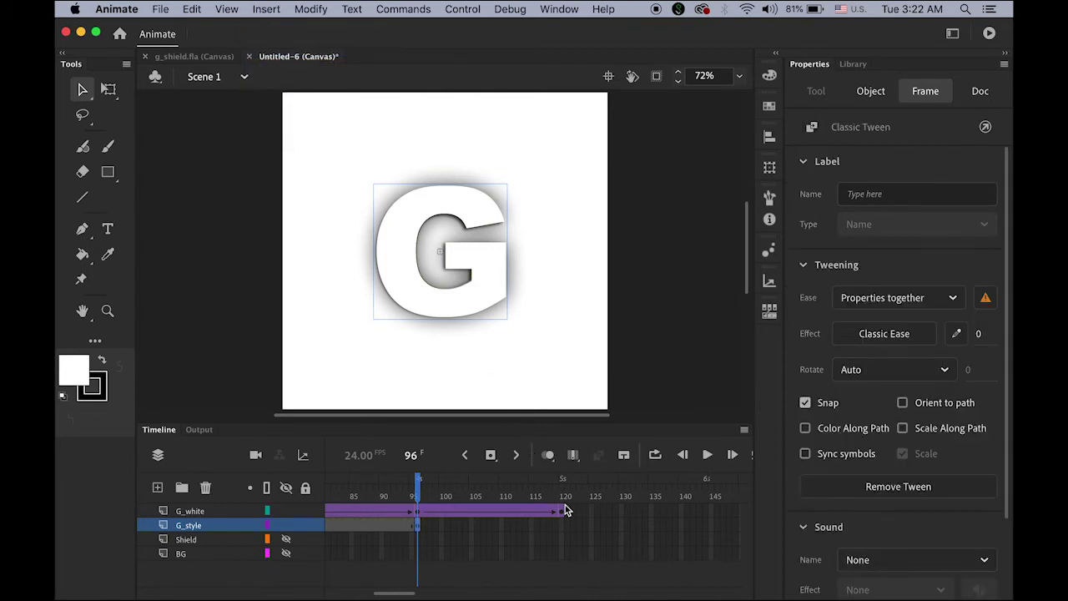
click(561, 534)
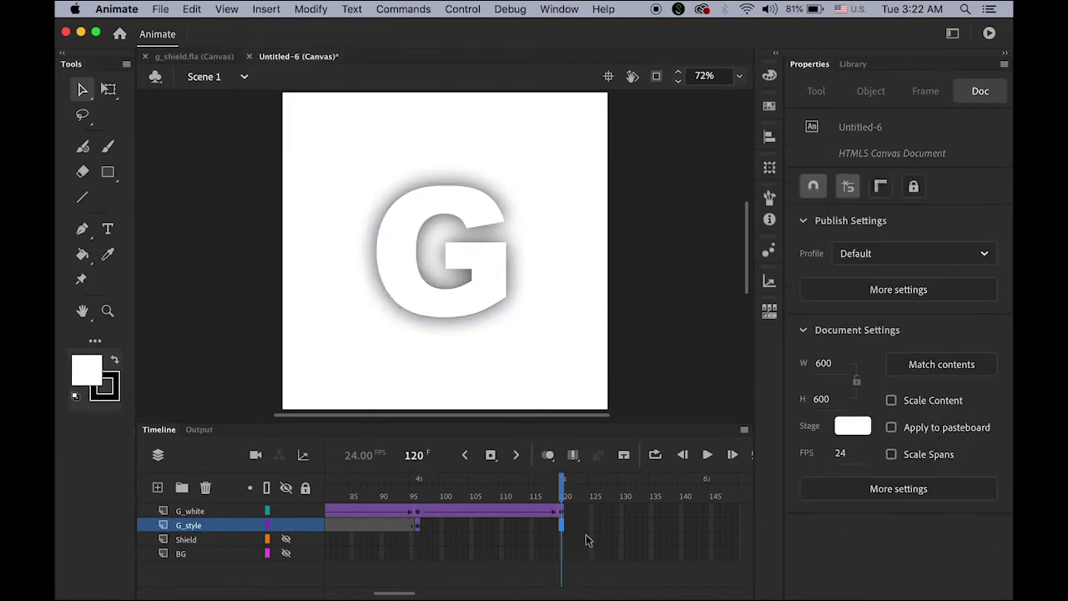
click(492, 454)
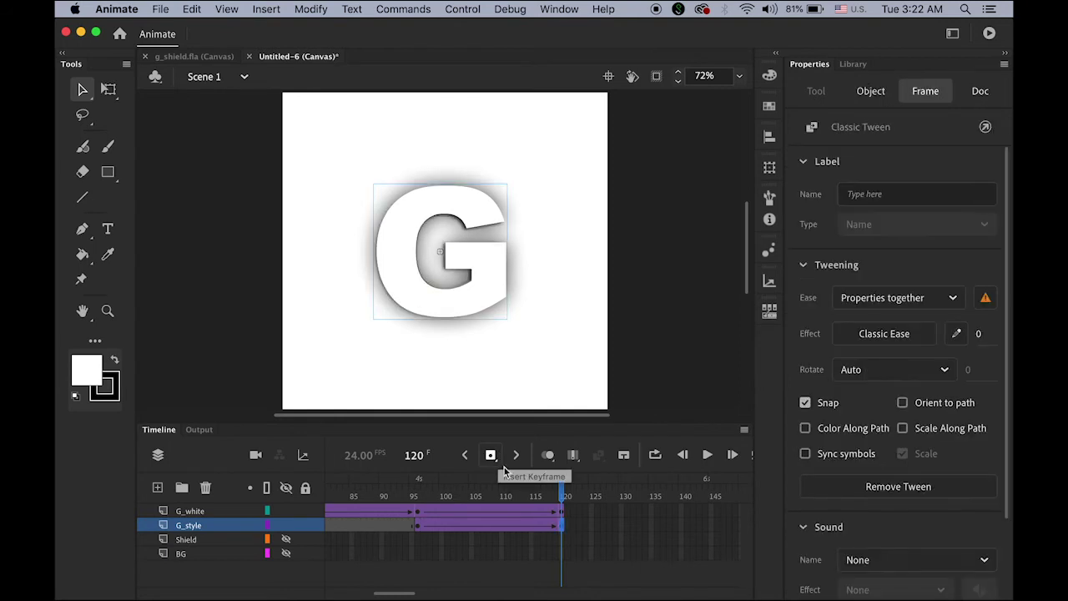
mouse_move(564, 498)
mouse_down()
mouse_move(426, 498)
mouse_move(541, 500)
mouse_move(564, 513)
mouse_up()
Set the white G's Alpha to 0% at frame 120 and play back the fade-out.
click(564, 512)
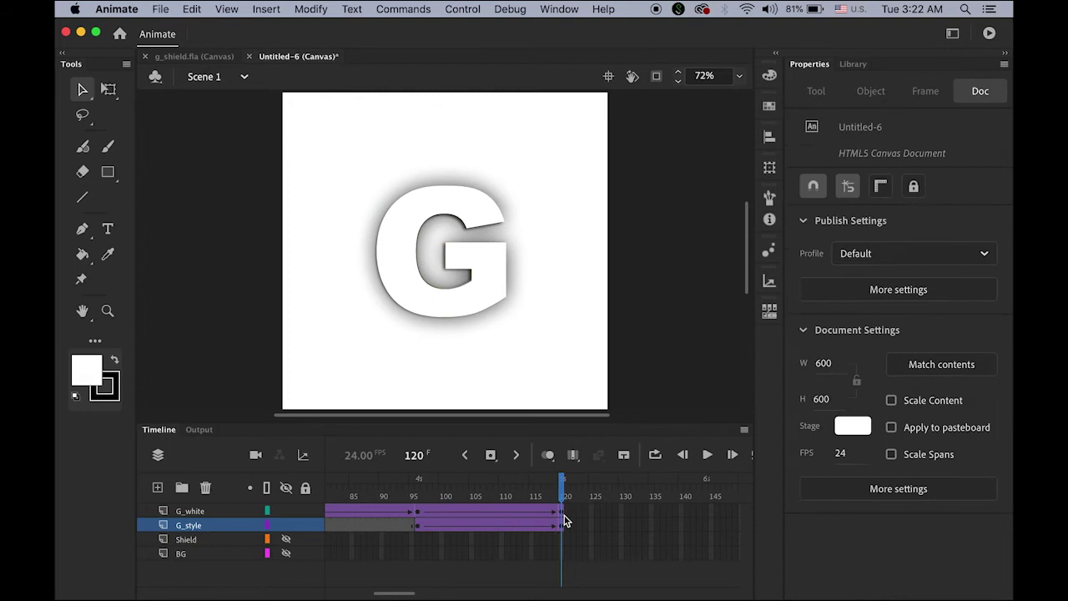
click(562, 511)
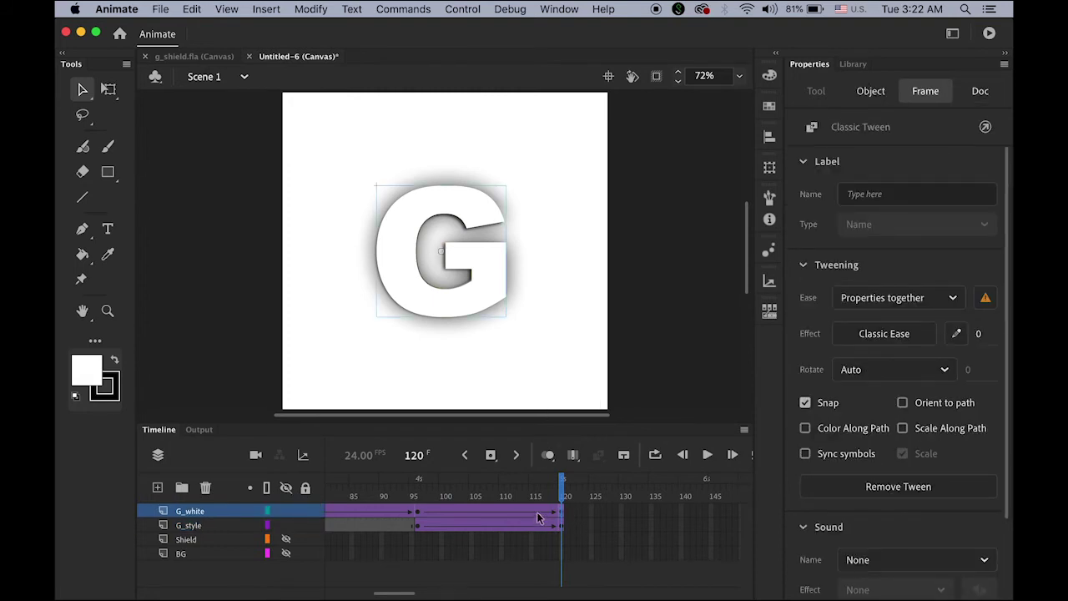
click(485, 295)
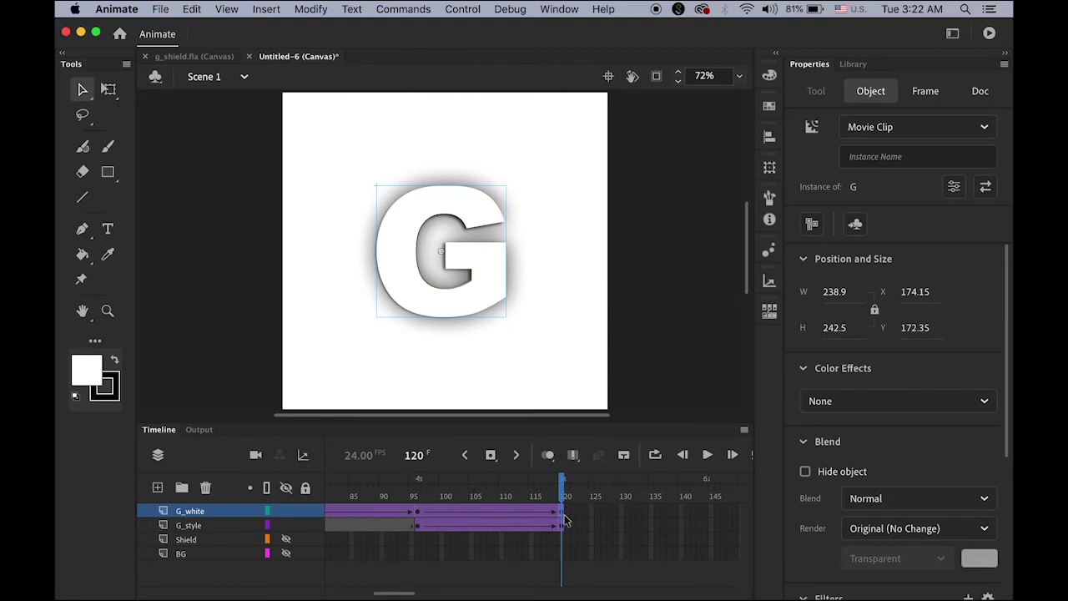
click(863, 400)
click(863, 527)
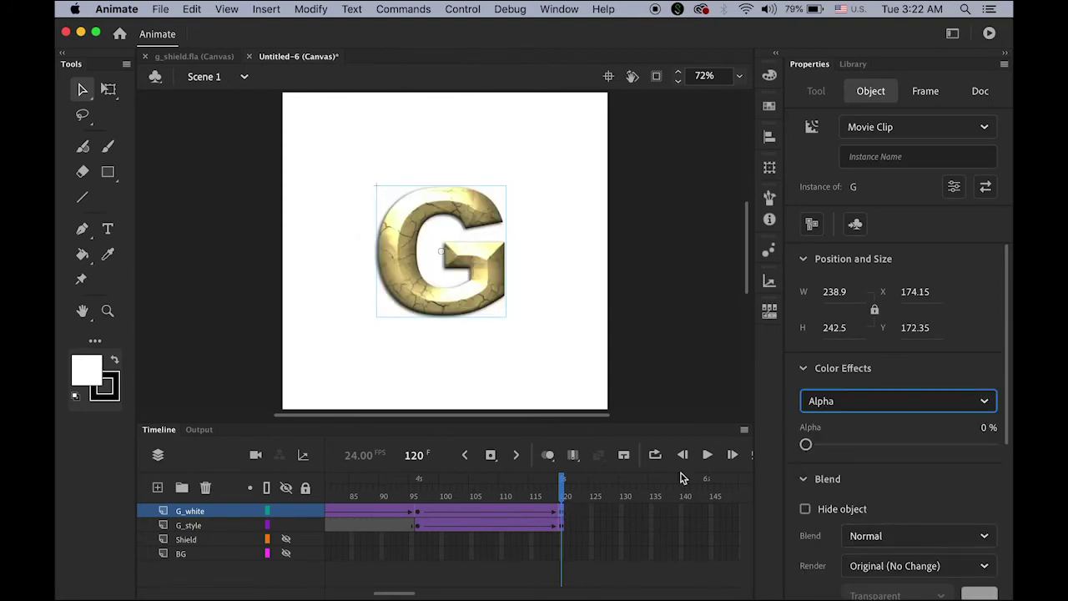
drag(564, 492, 670, 515)
key(shift+comma)
key(Return)
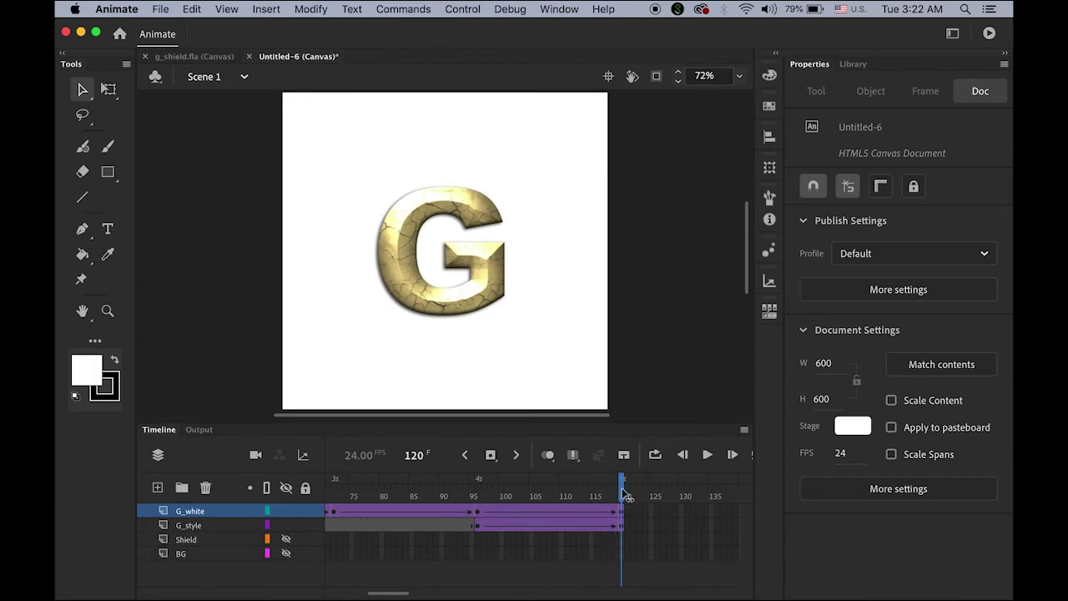
drag(624, 492, 136, 503)
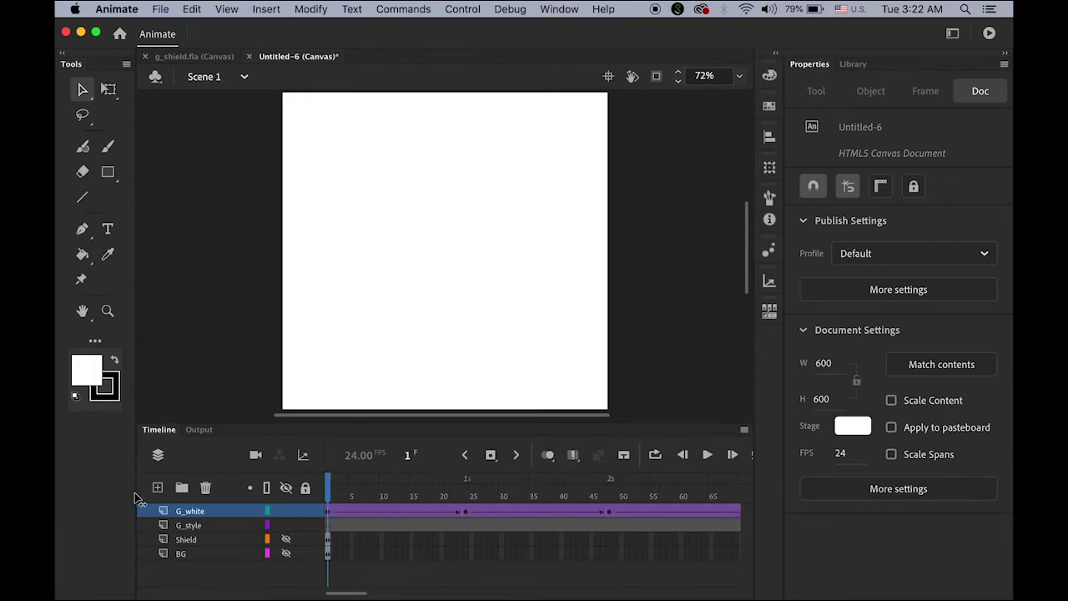
Show the BG layer and move its first keyframe to frame 96.
click(285, 553)
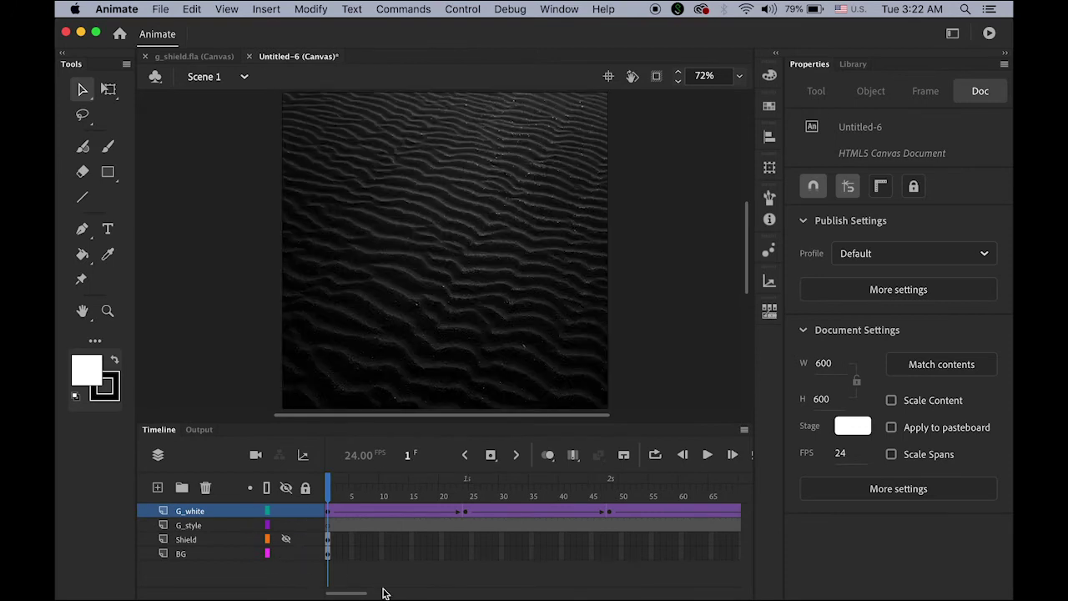
click(329, 554)
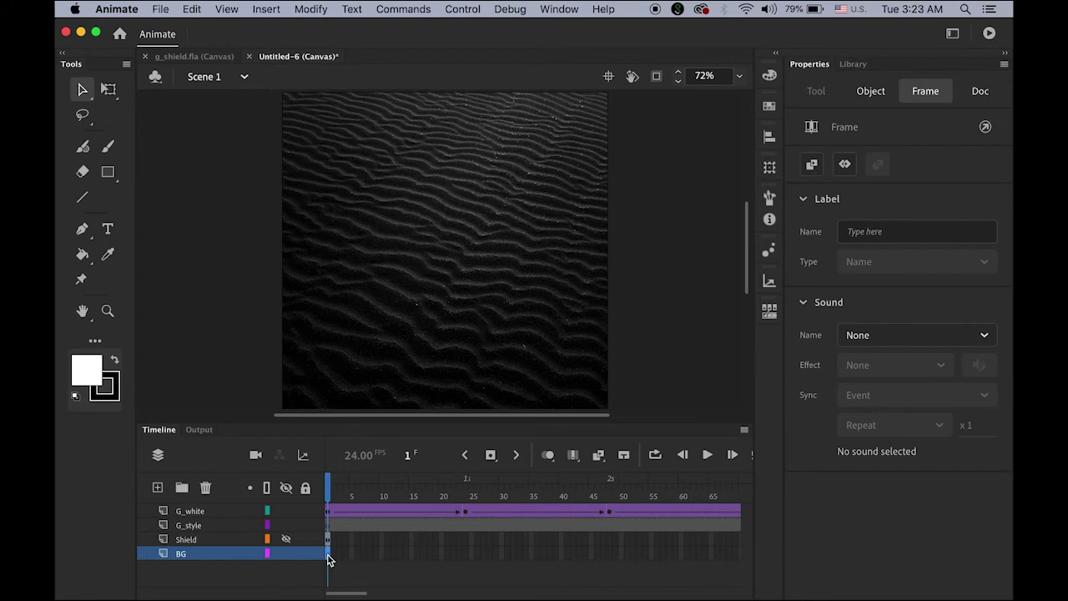
mouse_move(328, 559)
mouse_down()
mouse_move(789, 565)
mouse_move(410, 579)
mouse_move(450, 576)
mouse_up()
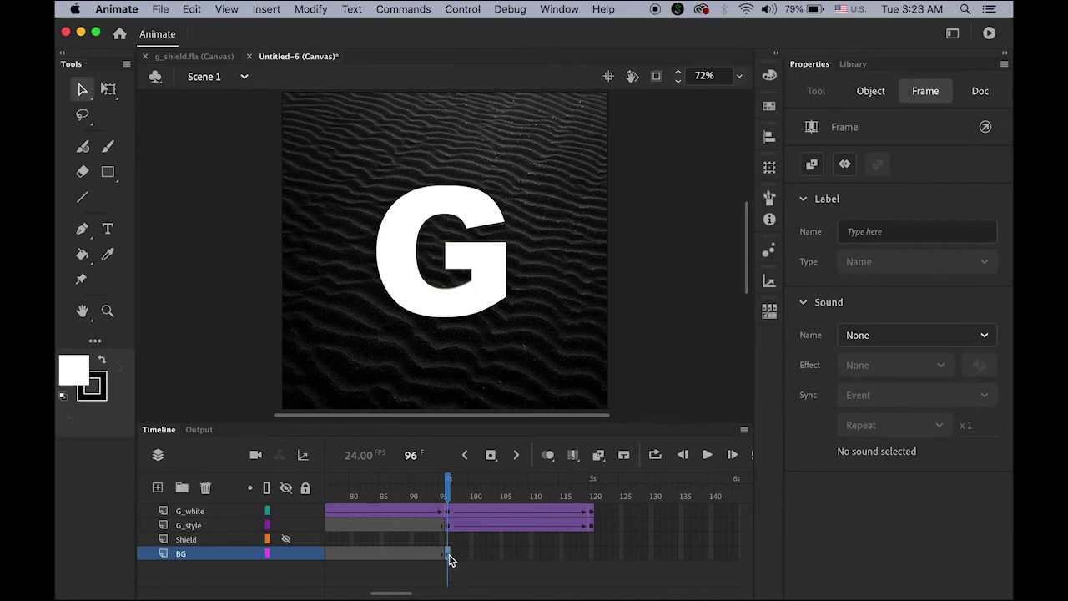
Create a classic tween on the BG layer ending at a keyframe at frame 120.
click(264, 8)
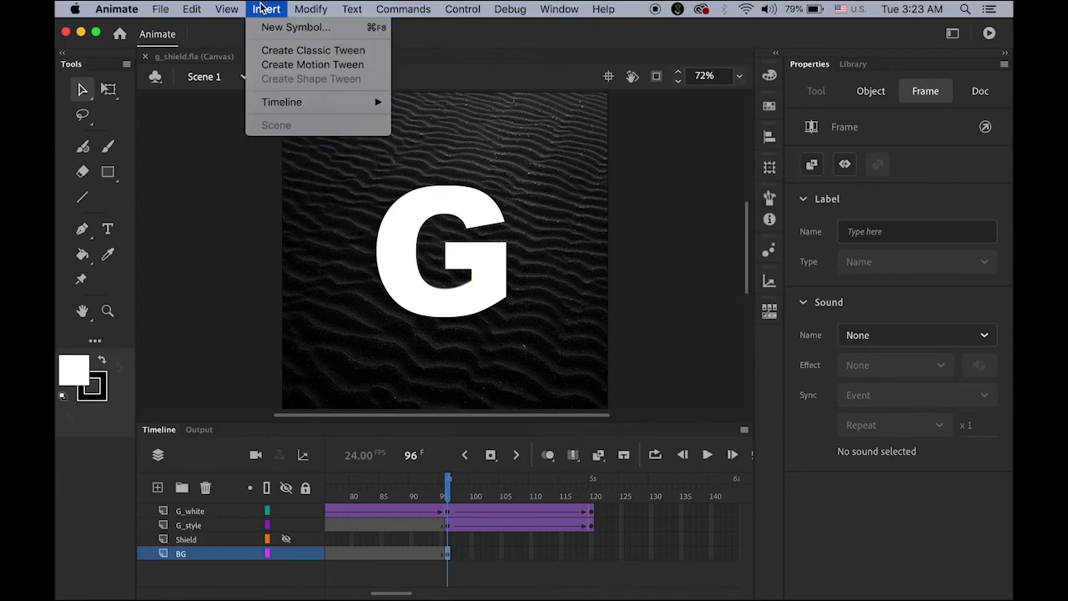
click(305, 51)
click(592, 560)
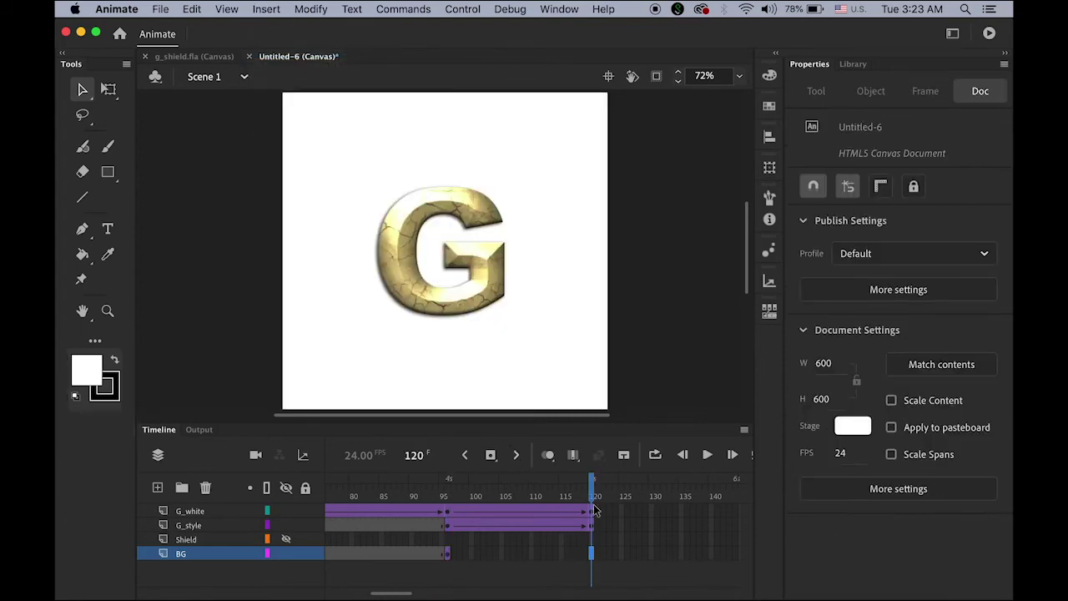
click(491, 455)
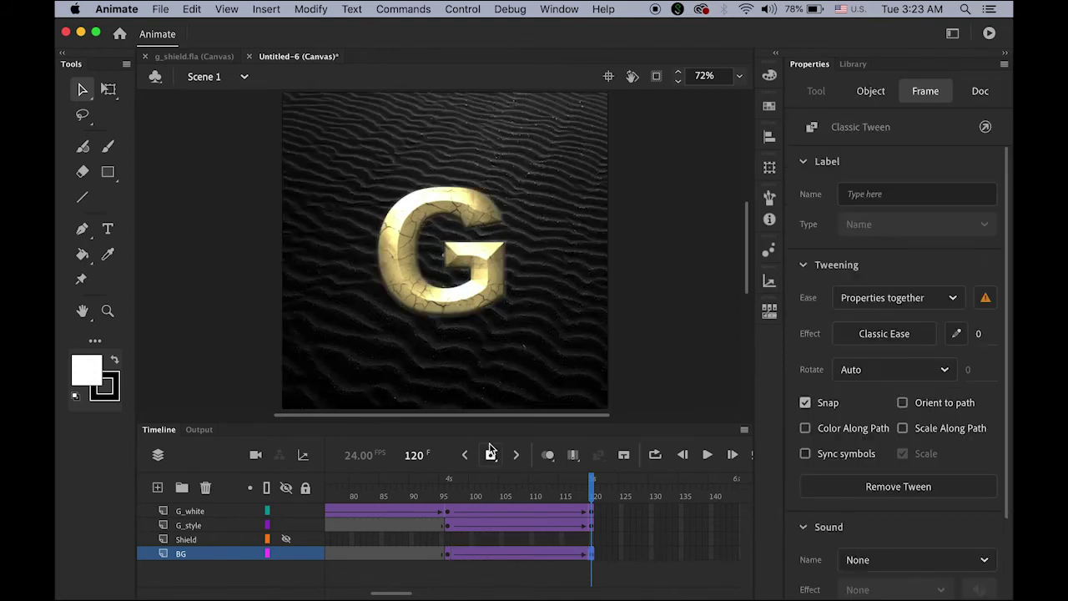
drag(564, 498, 448, 509)
click(472, 366)
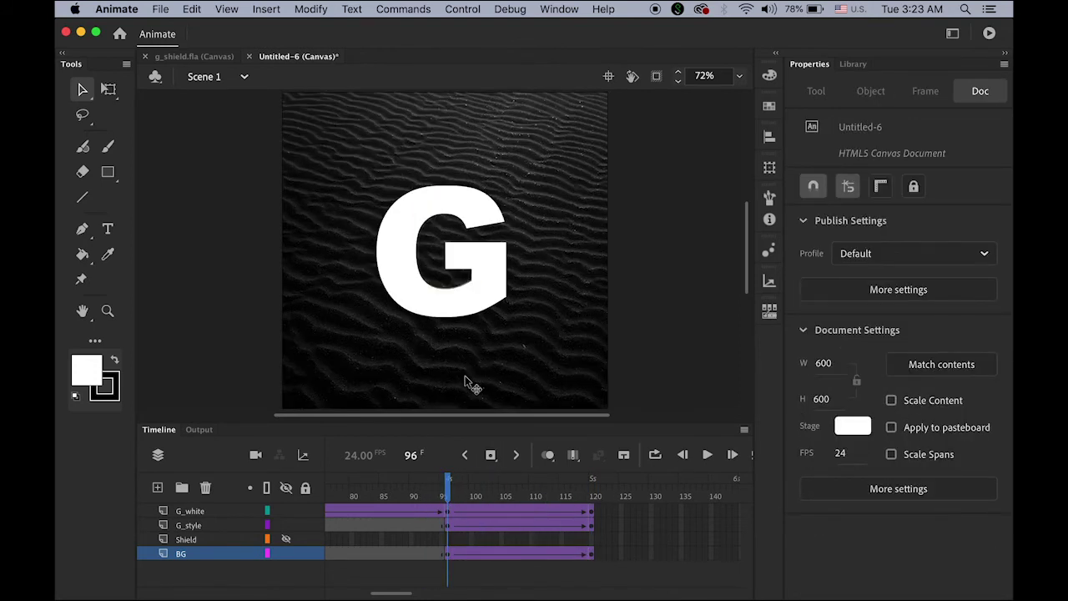
click(471, 386)
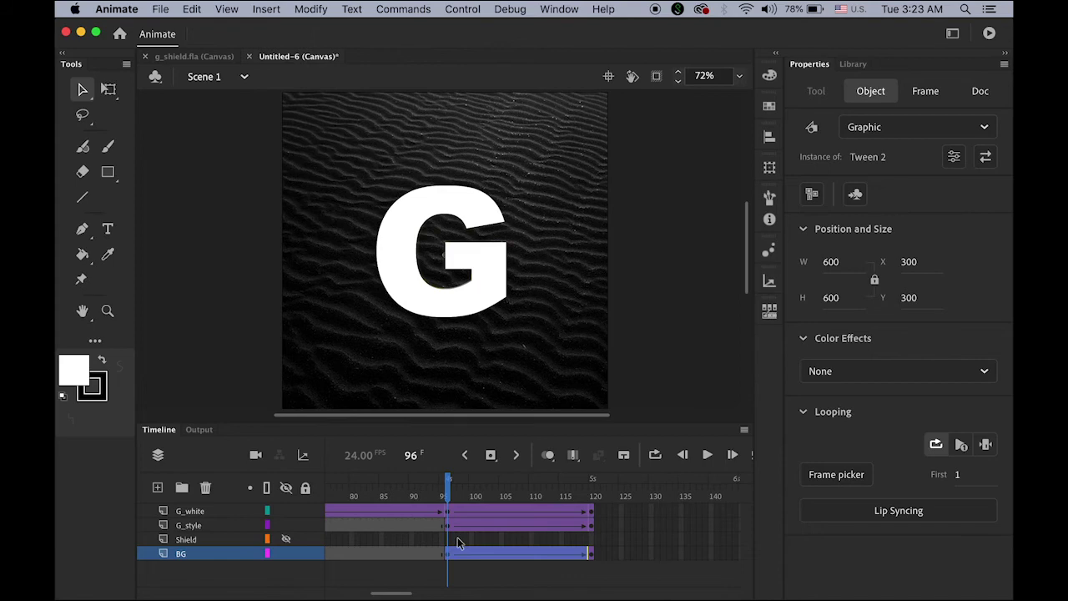
click(453, 492)
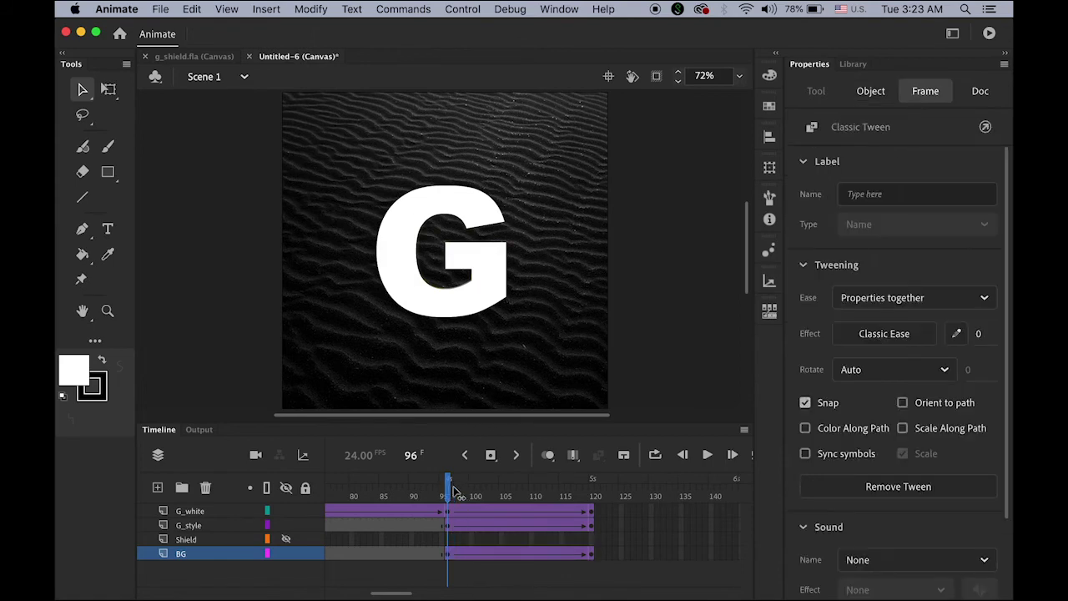
drag(453, 492, 451, 494)
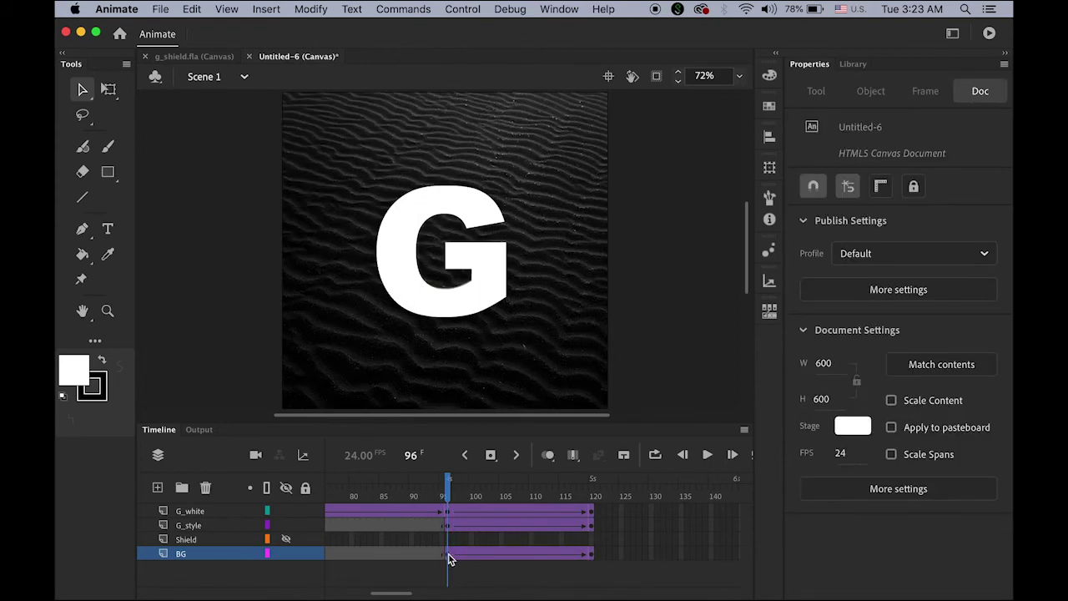
Set the sand background's Alpha to 0% at frame 96 and play the fade-in.
click(449, 559)
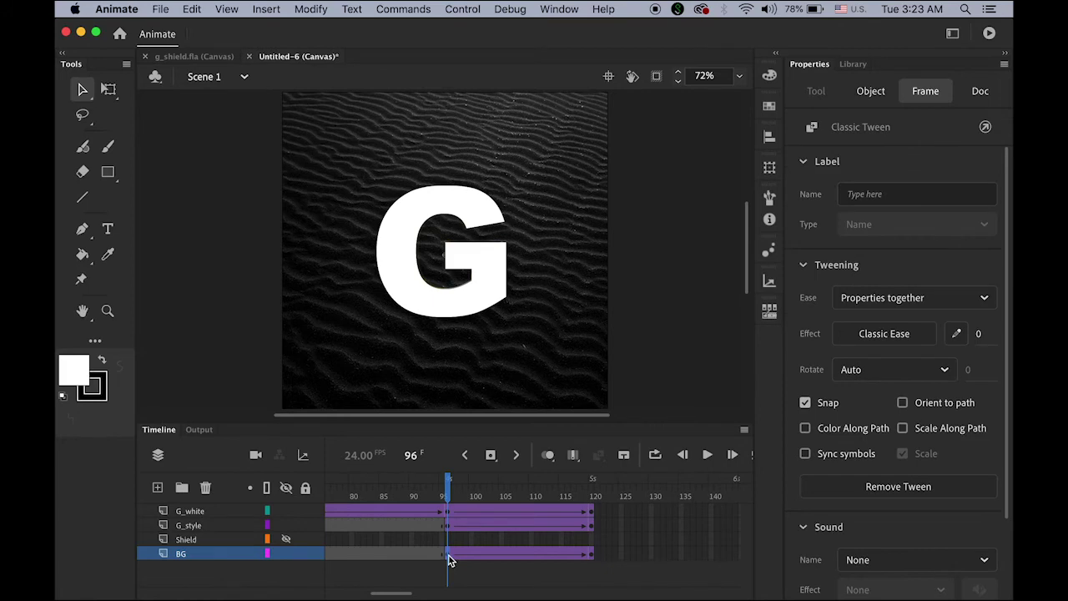
click(548, 358)
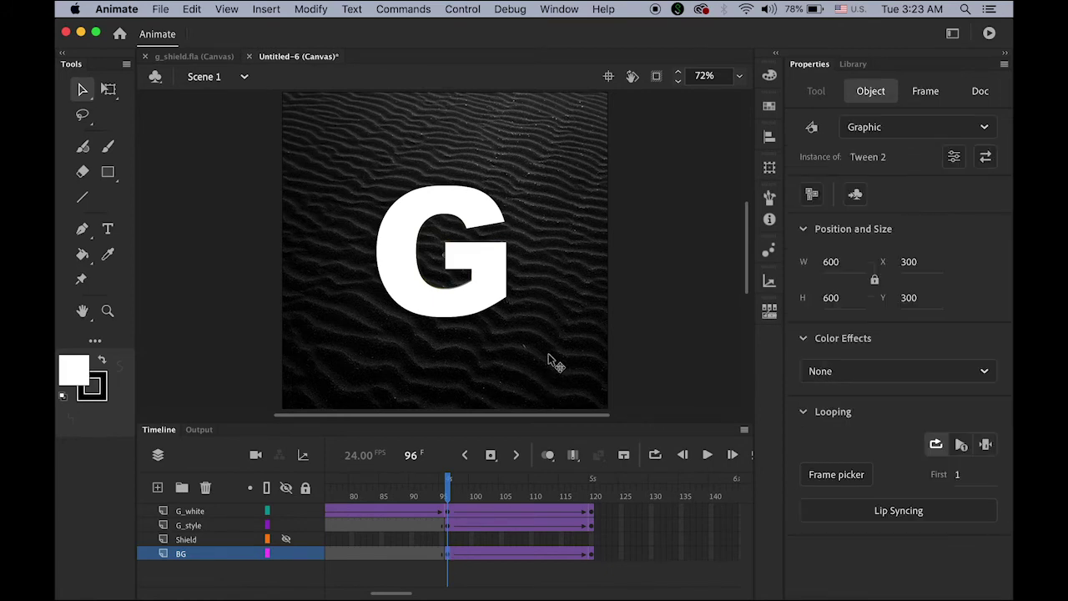
click(872, 374)
click(861, 496)
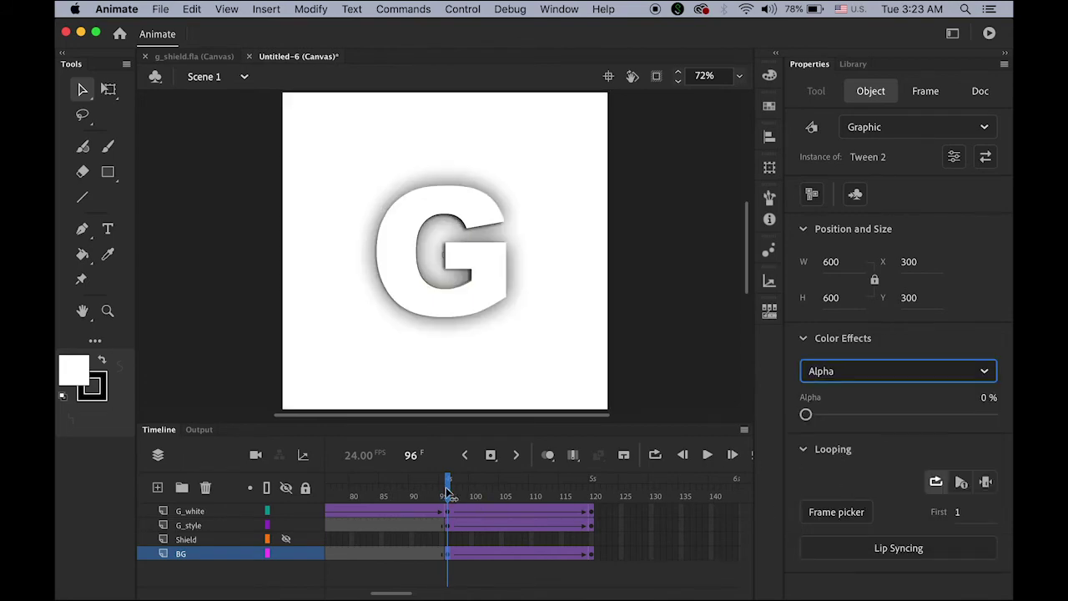
drag(451, 495, 595, 513)
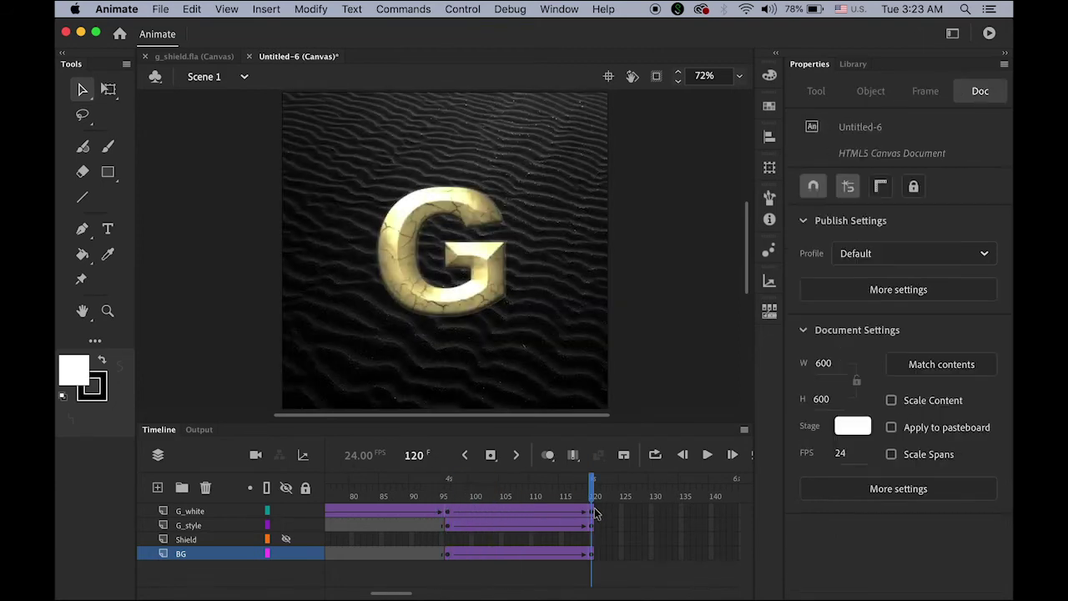
key(Return)
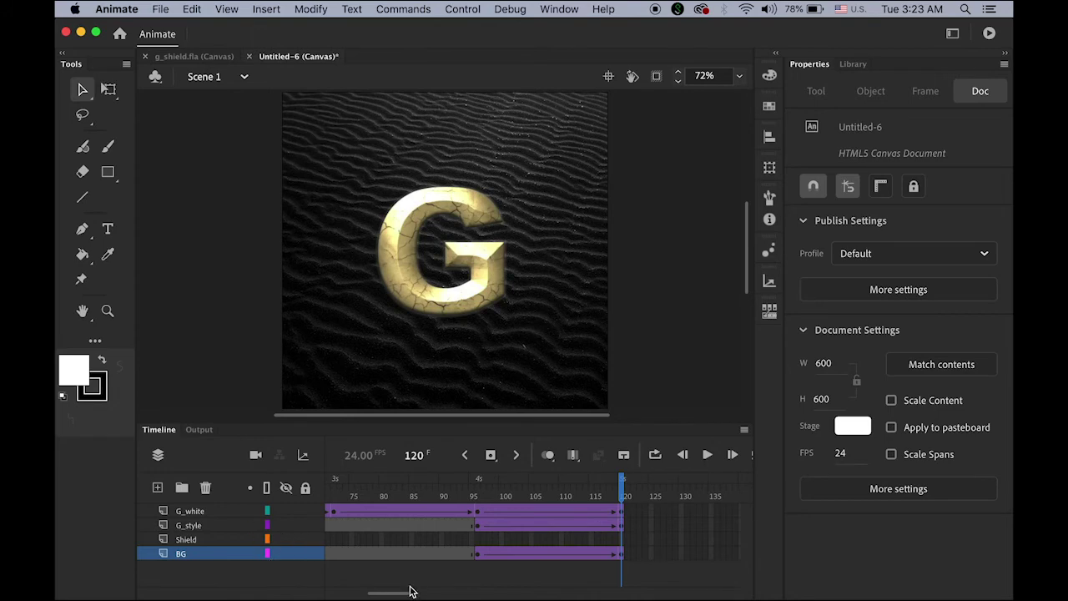
drag(372, 594, 257, 596)
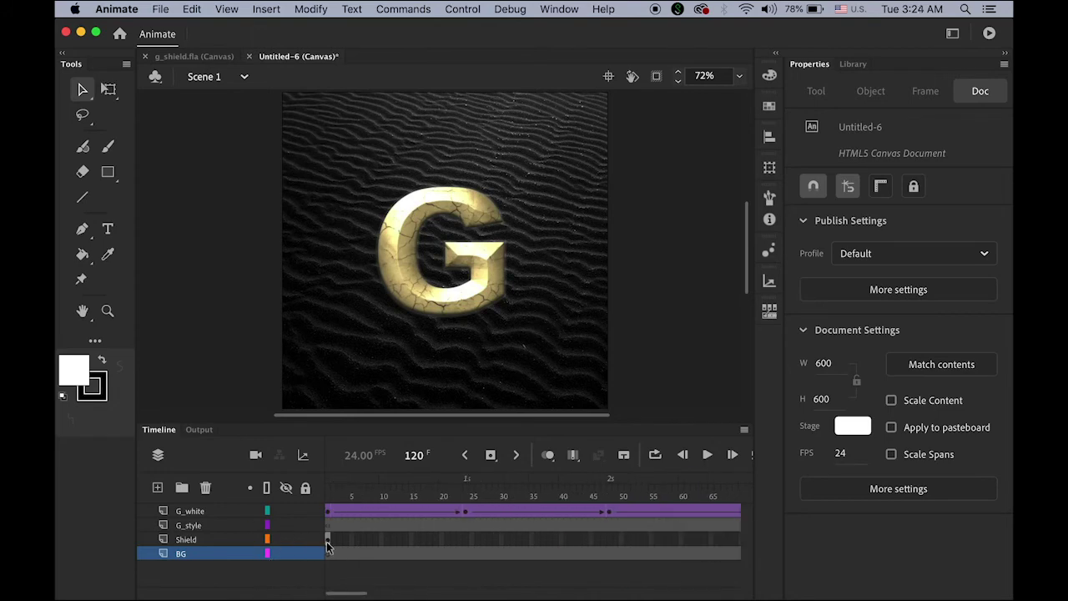
Shift the Shield's frames to start at frame 120 and tween them to a keyframe at 125.
click(328, 540)
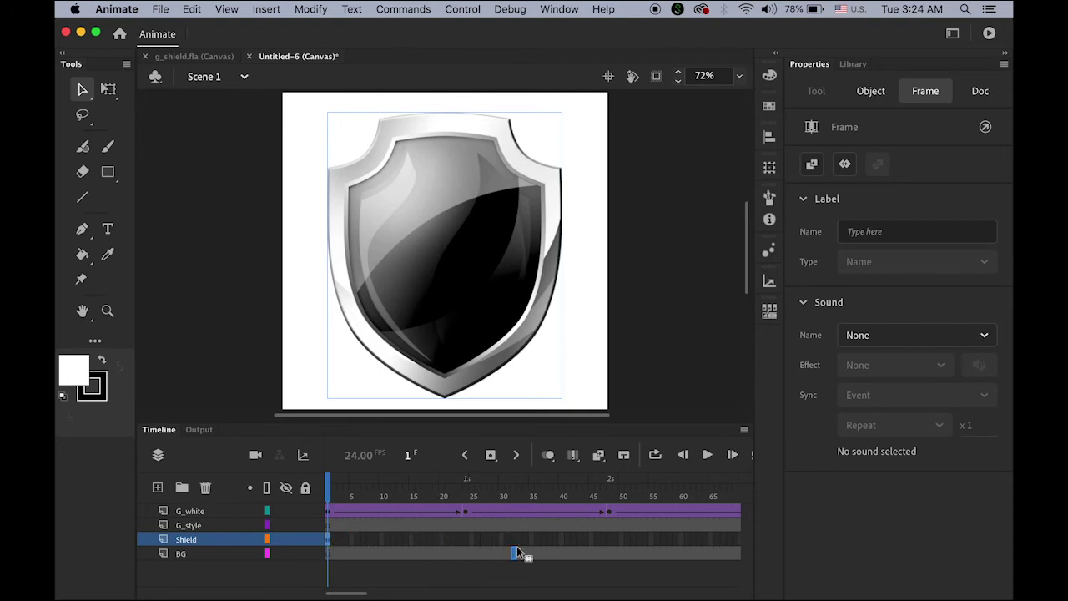
drag(676, 539, 529, 534)
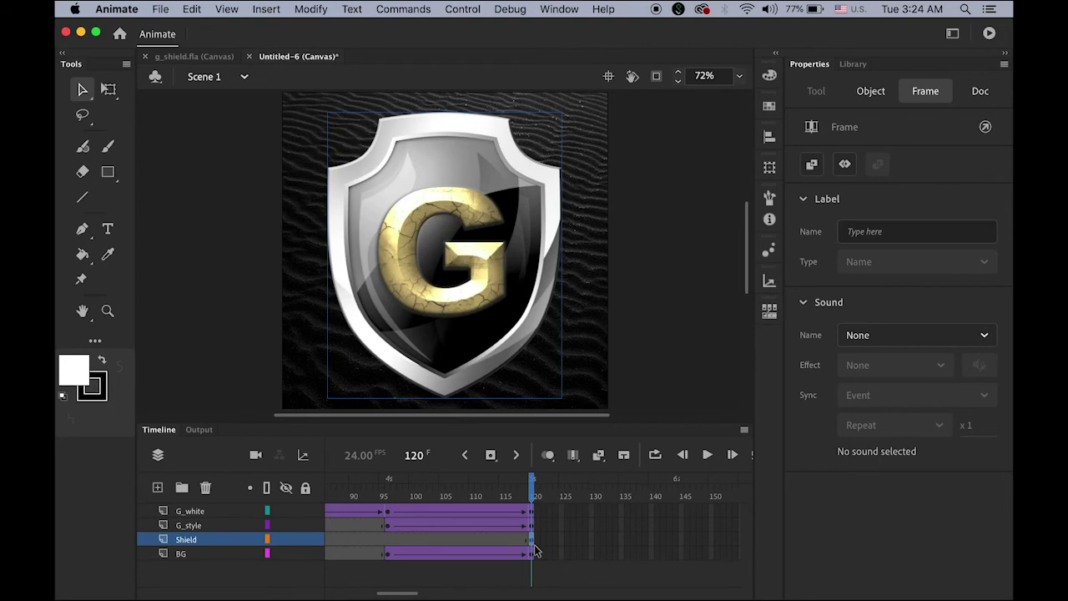
click(265, 8)
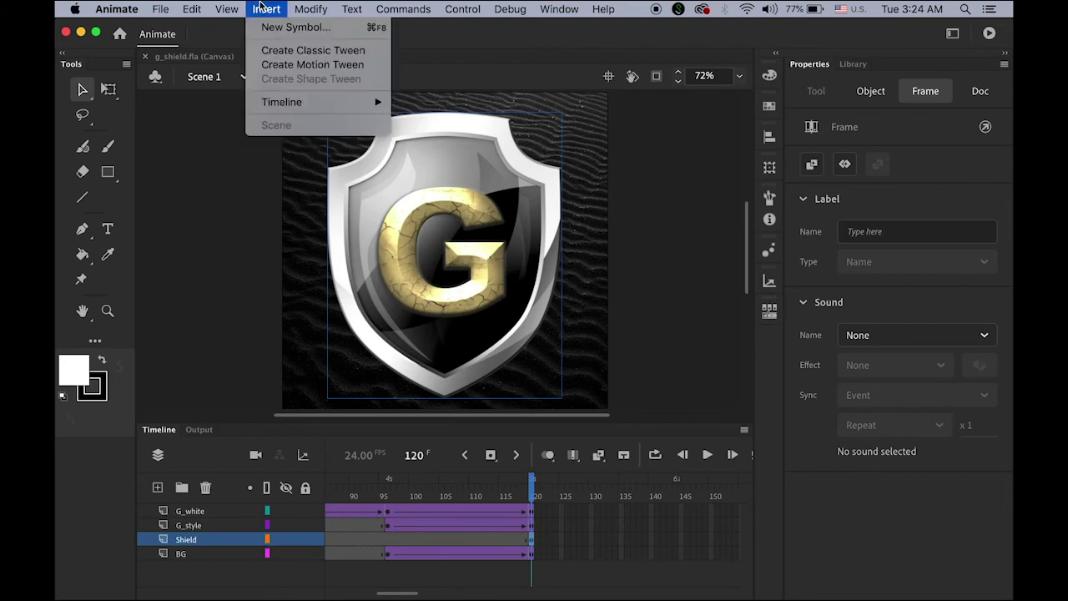
click(291, 52)
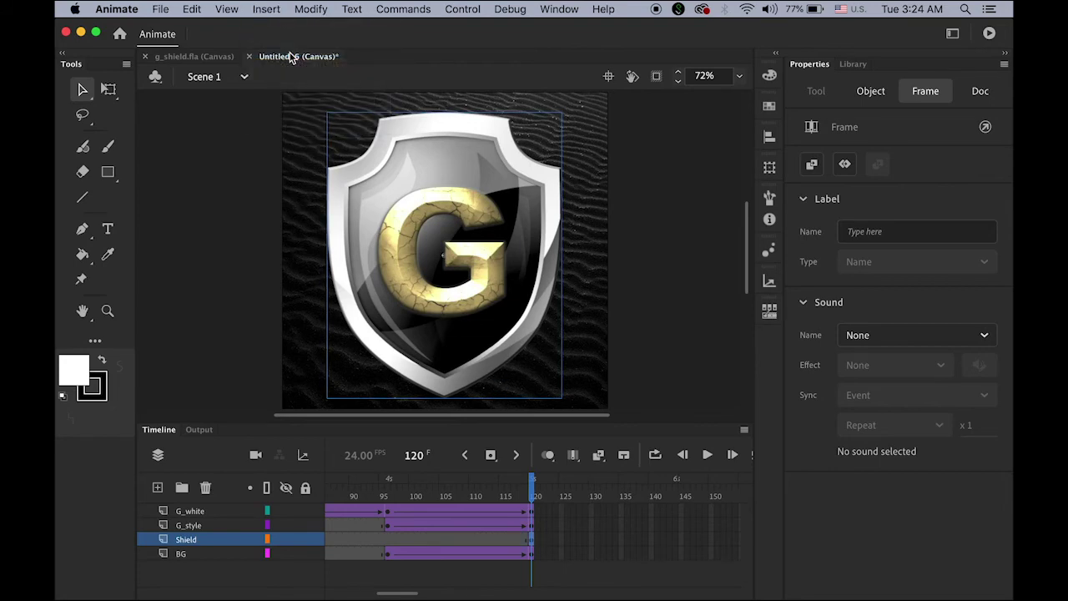
click(562, 540)
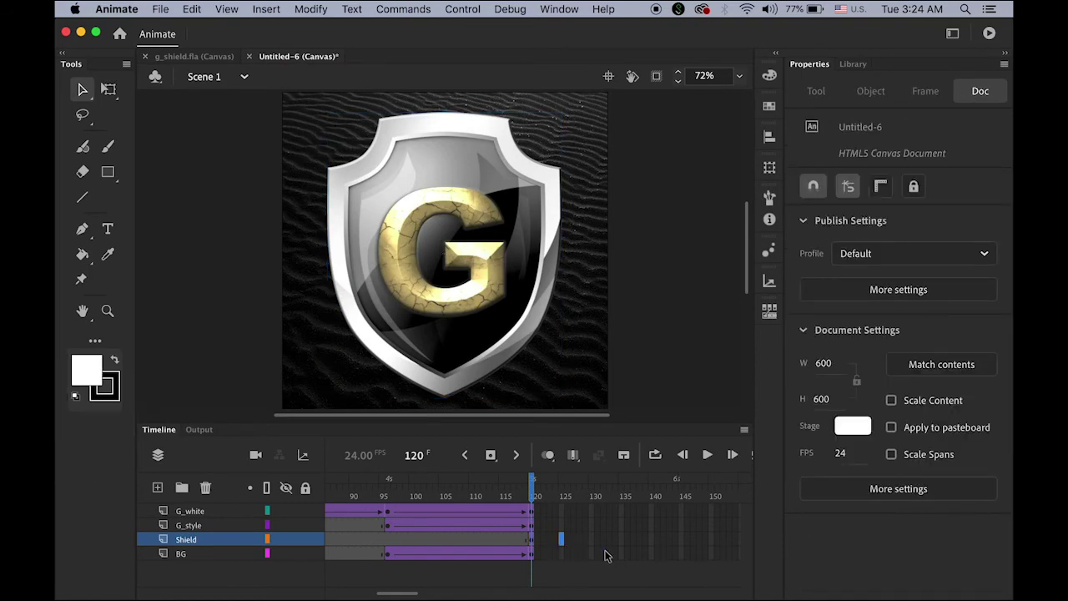
click(491, 454)
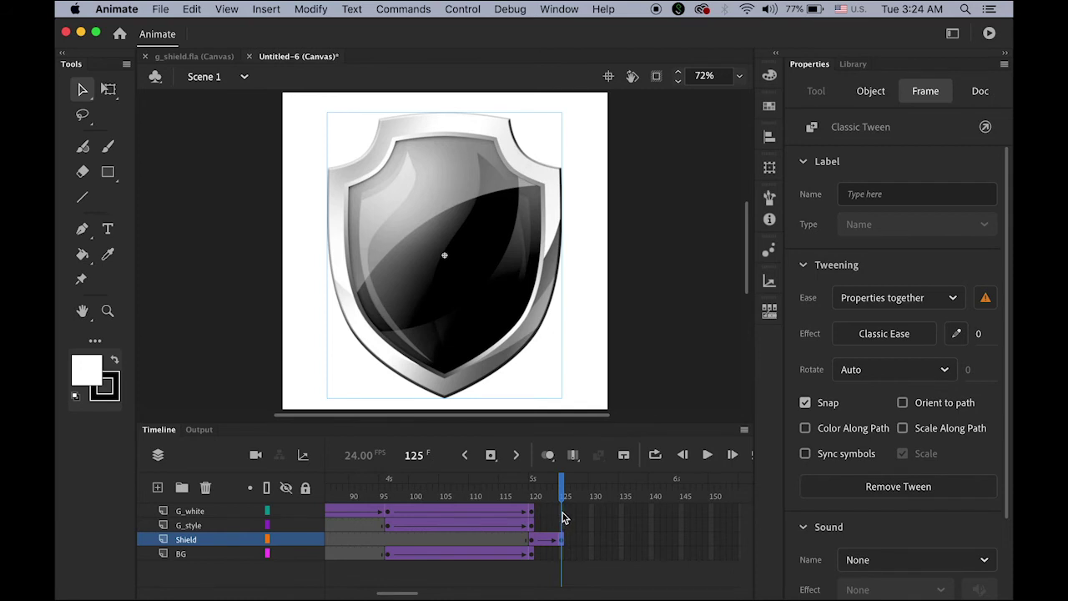
drag(562, 498, 534, 503)
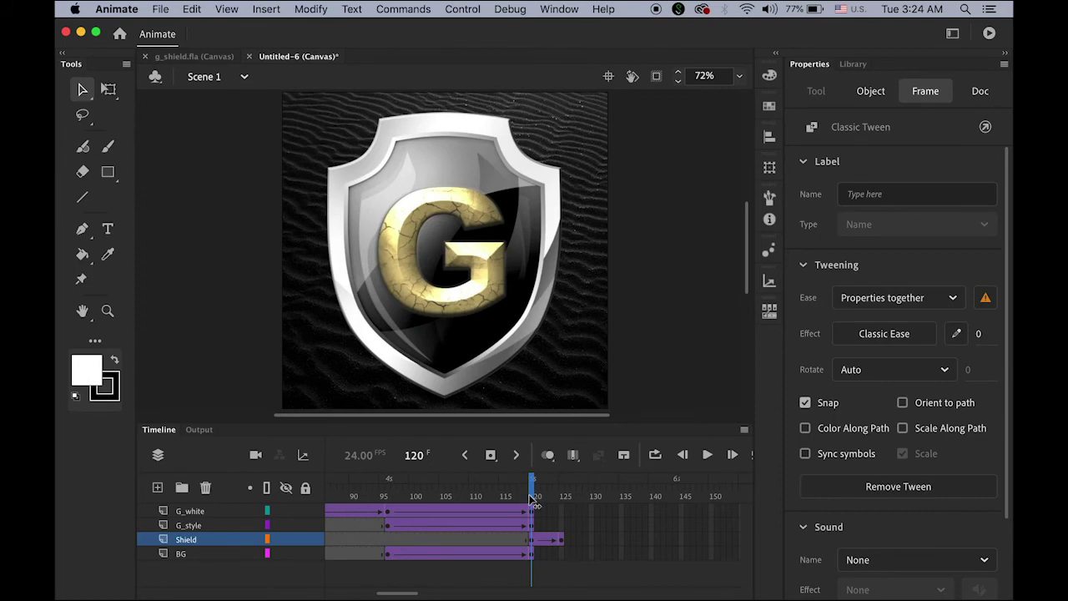
click(535, 504)
Add keyframes at frame 125 on the G_style and BG layers, then scrub back to check the ending.
click(561, 515)
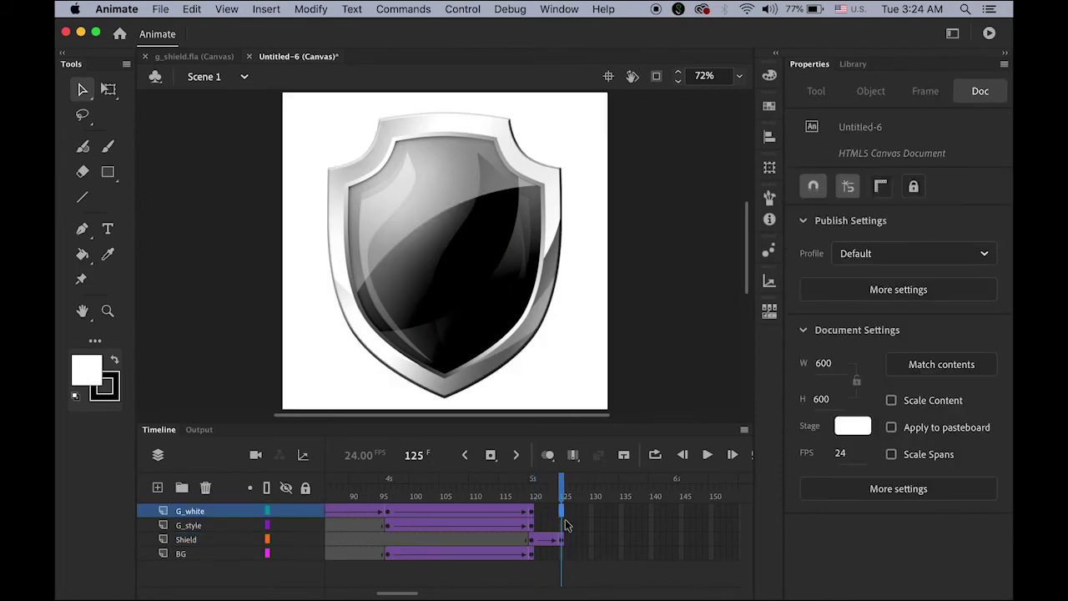
click(563, 525)
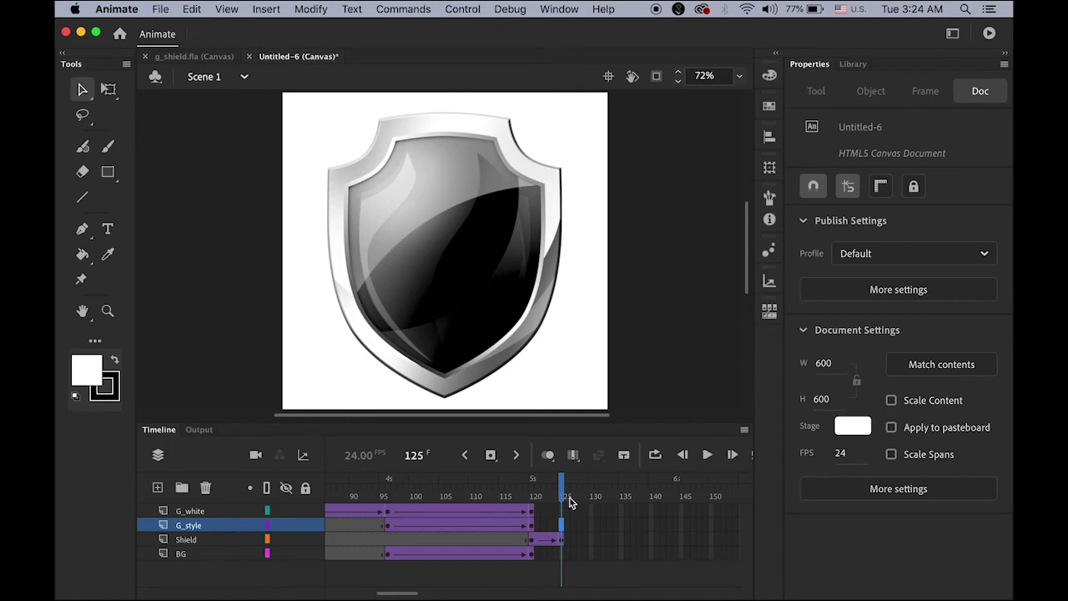
click(490, 455)
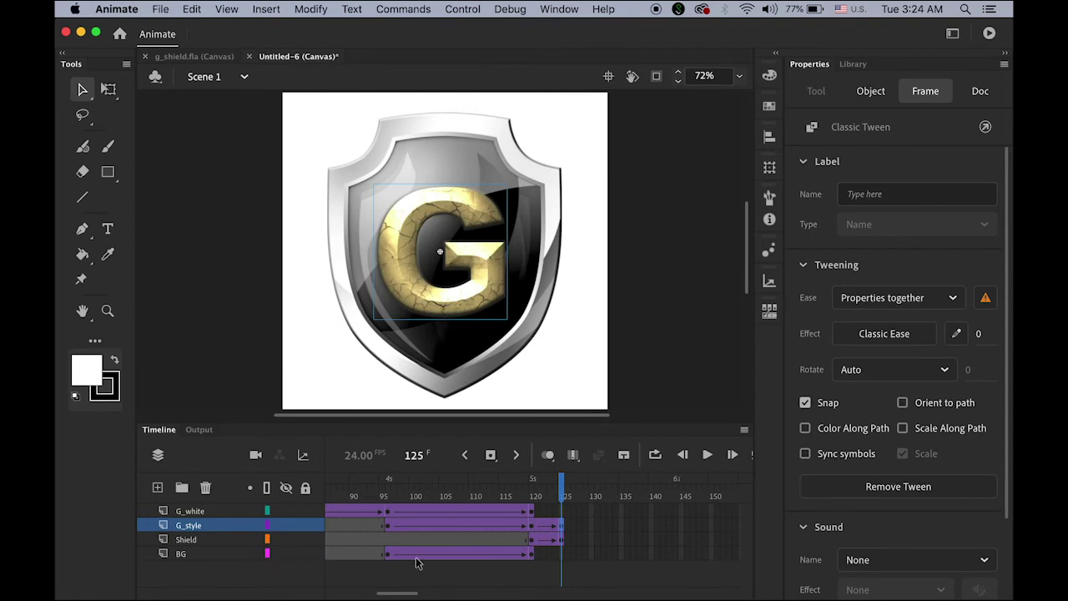
click(562, 560)
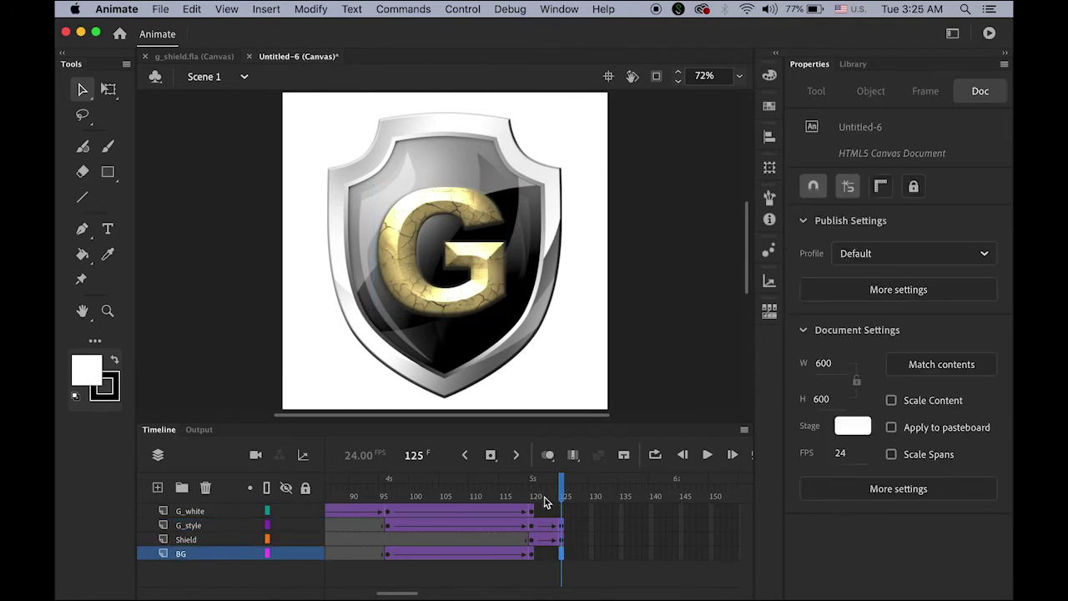
click(491, 454)
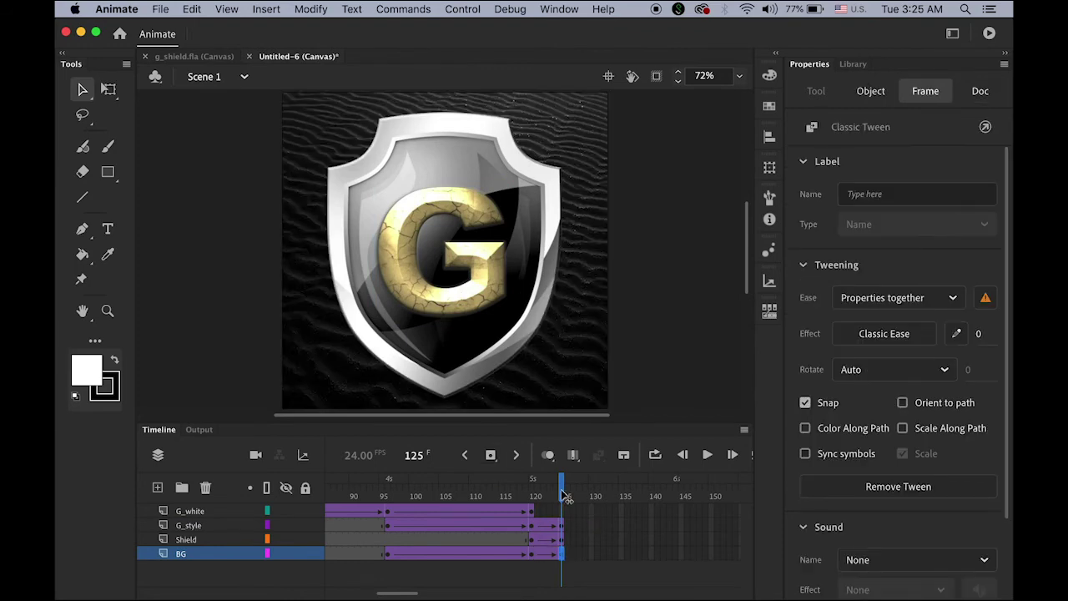
drag(563, 492, 535, 505)
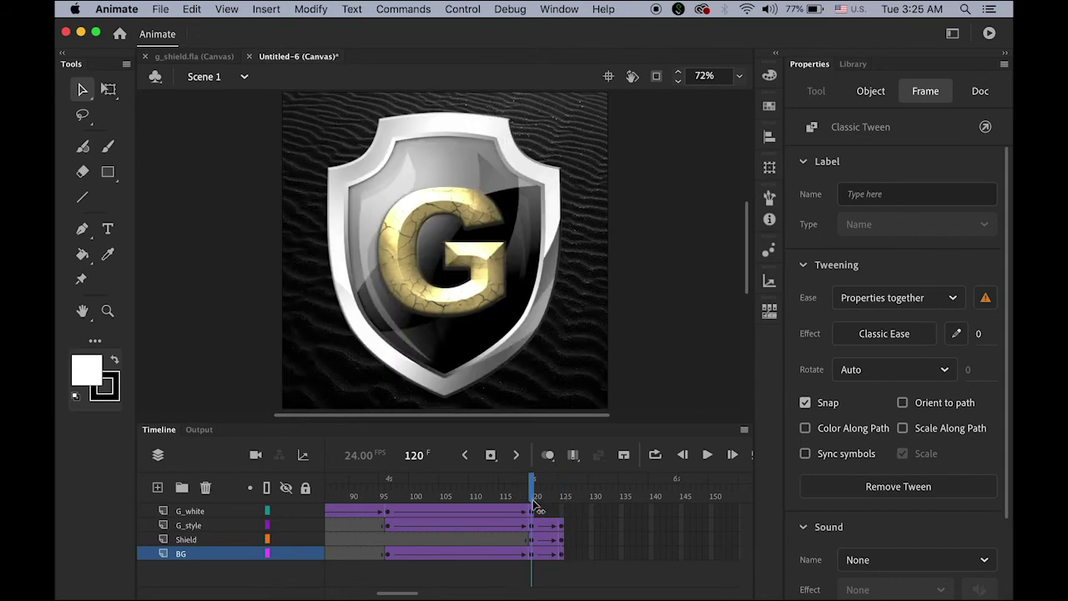
click(535, 505)
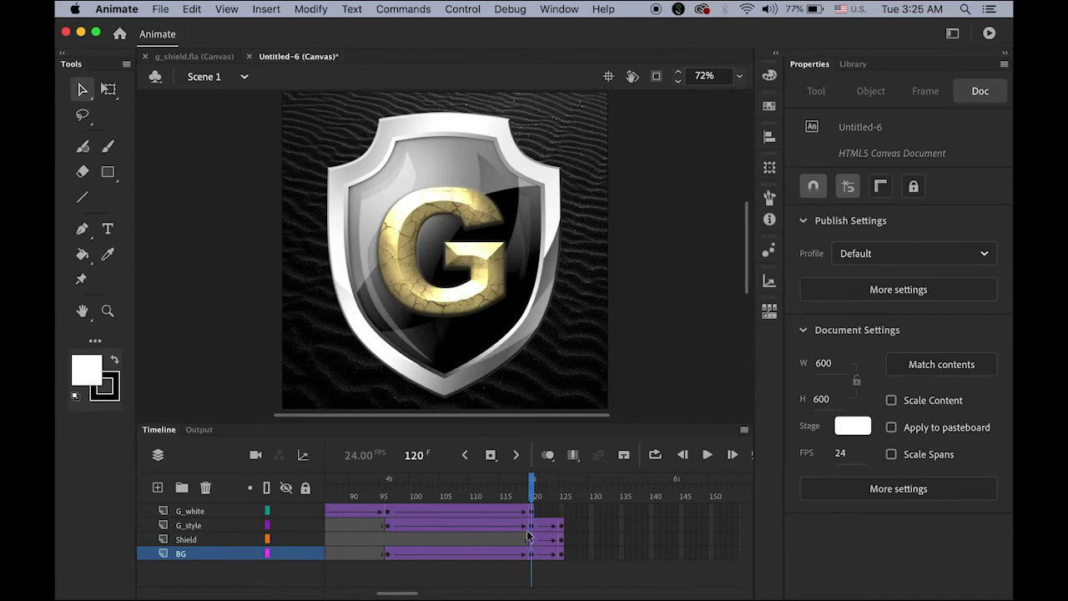
At frame 120, shrink the shield to about the G's size and make it fully transparent.
click(197, 540)
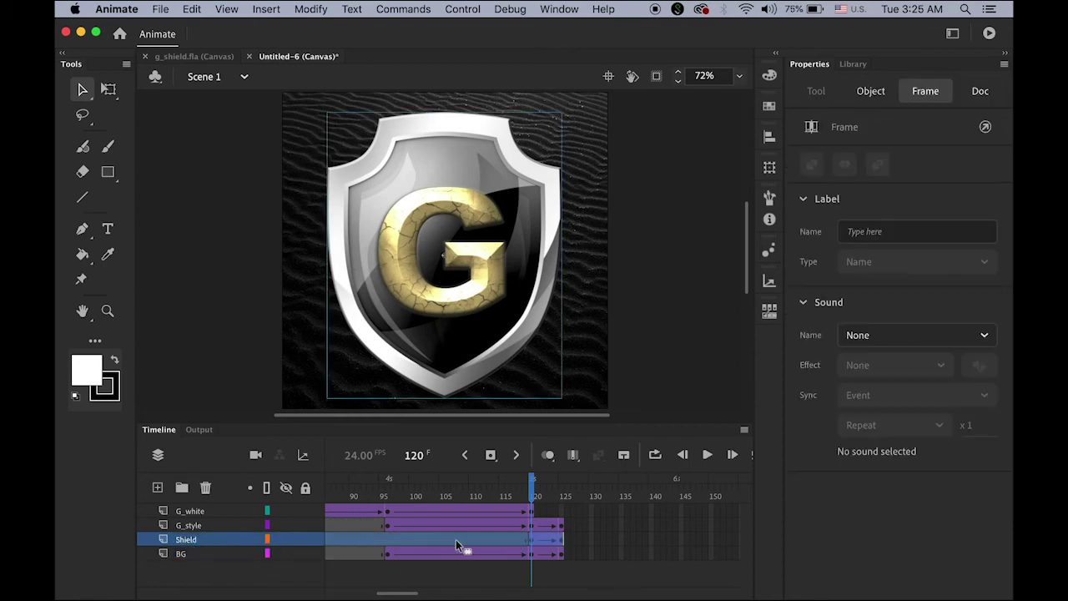
click(529, 543)
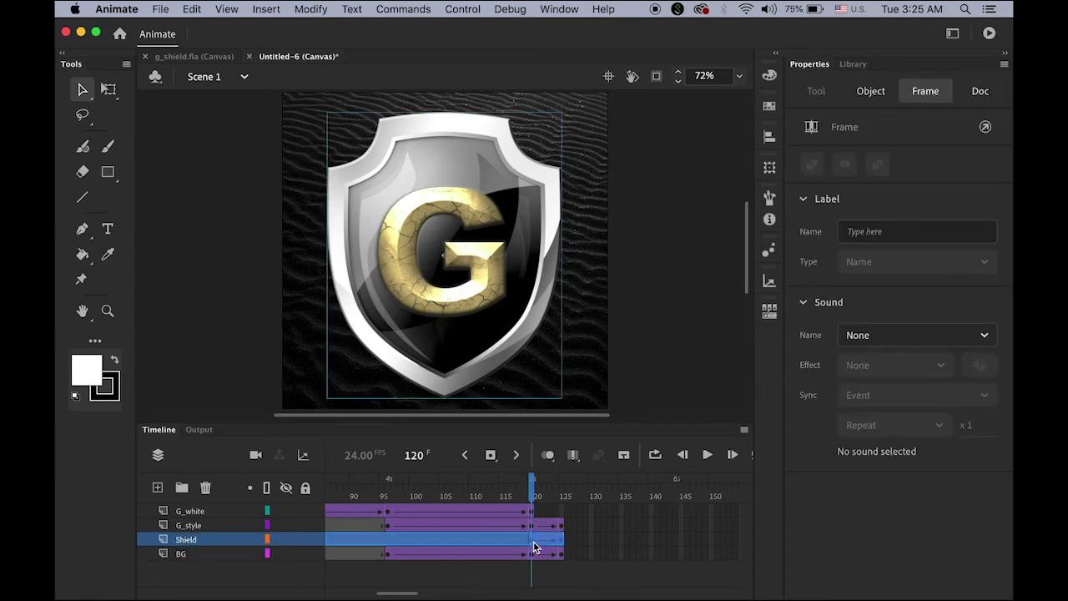
click(494, 373)
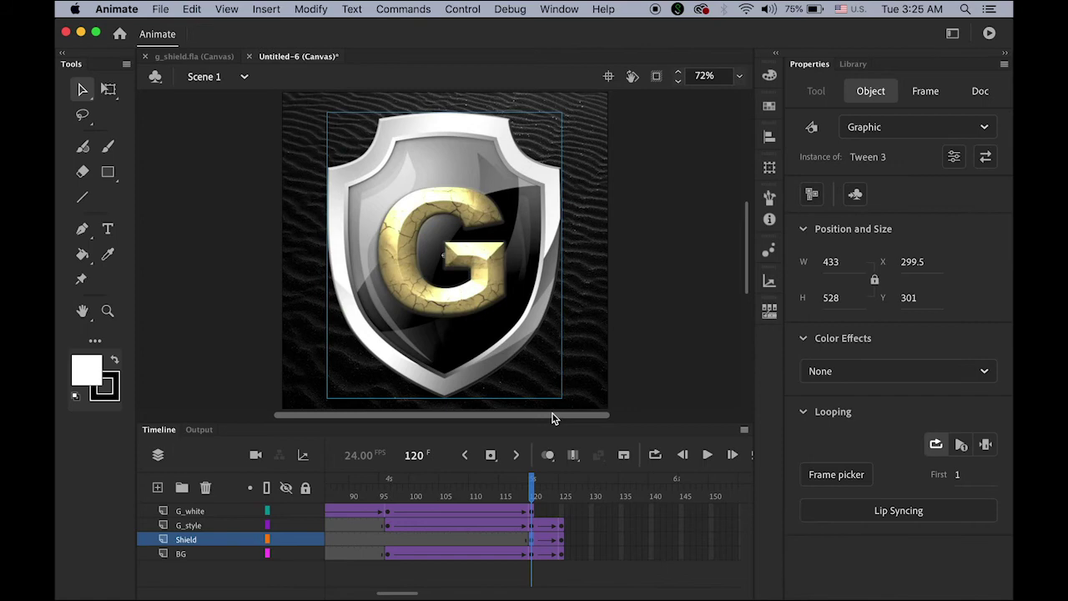
click(109, 88)
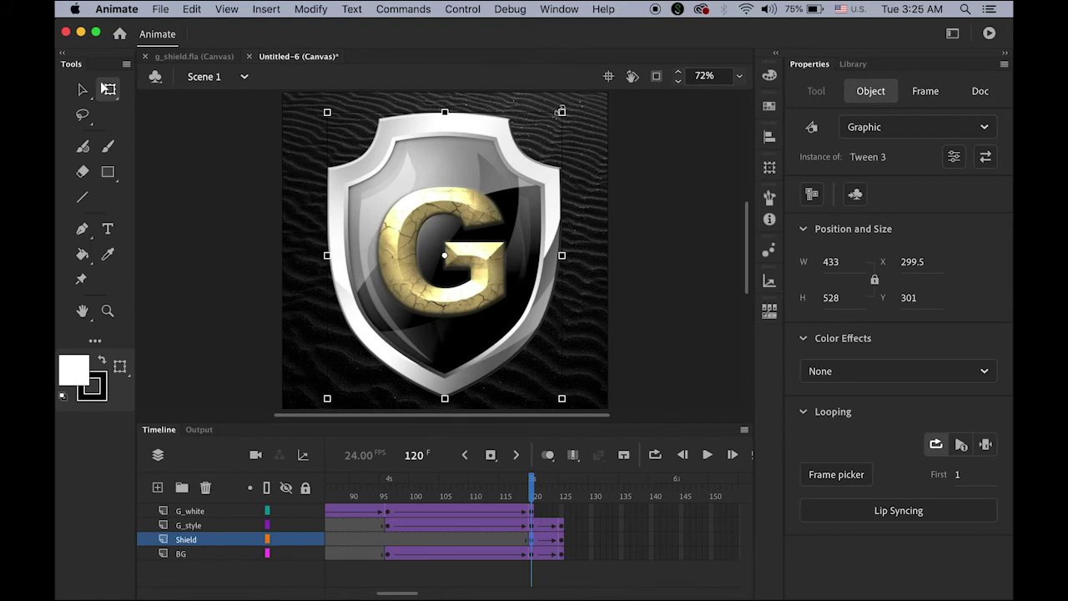
drag(561, 110, 494, 163)
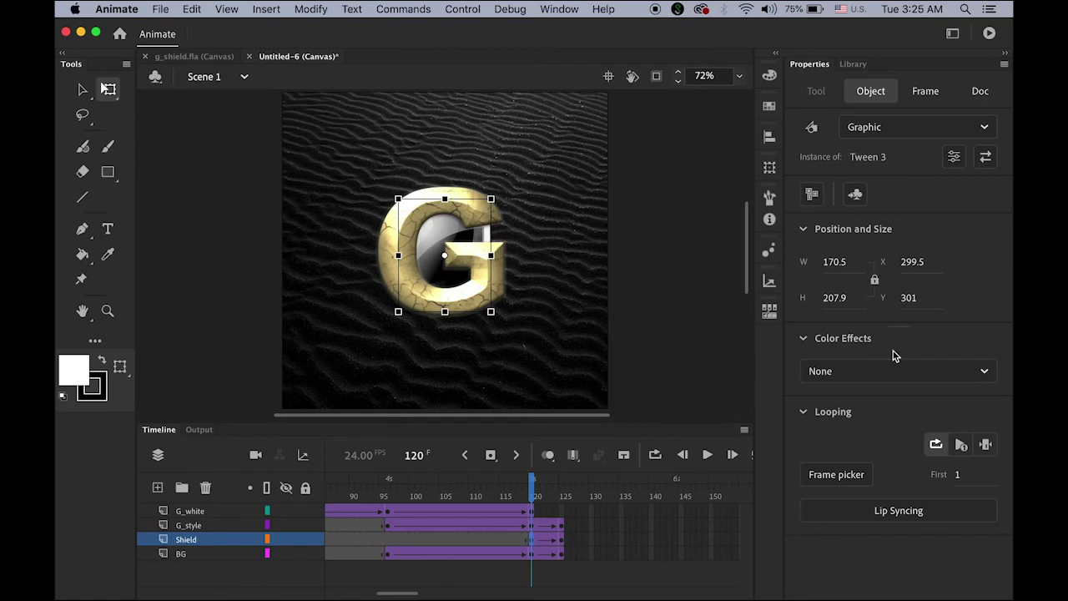
click(960, 377)
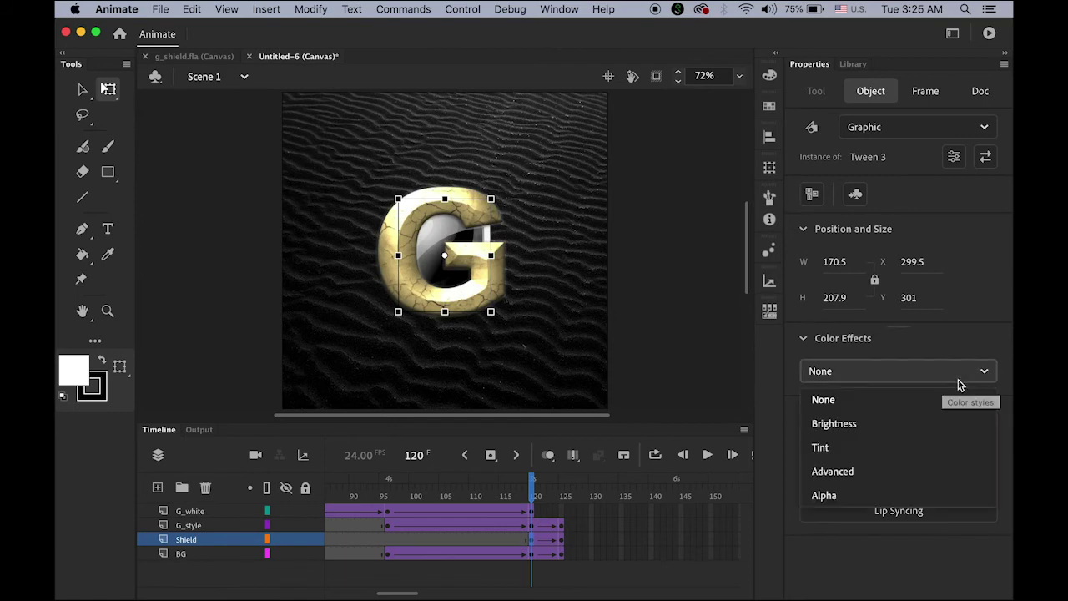
click(923, 497)
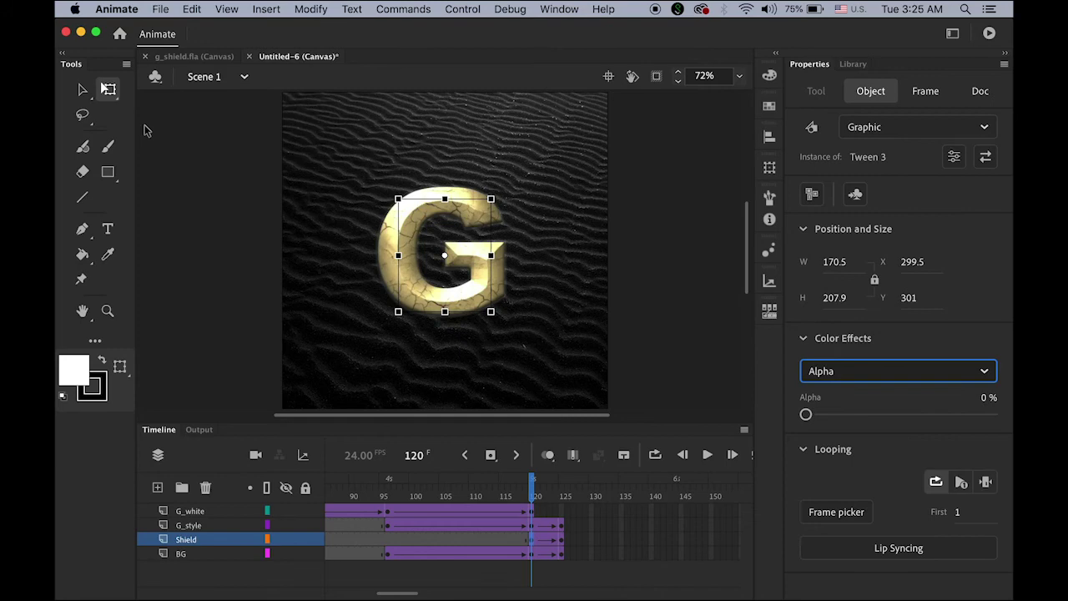
click(82, 89)
click(192, 214)
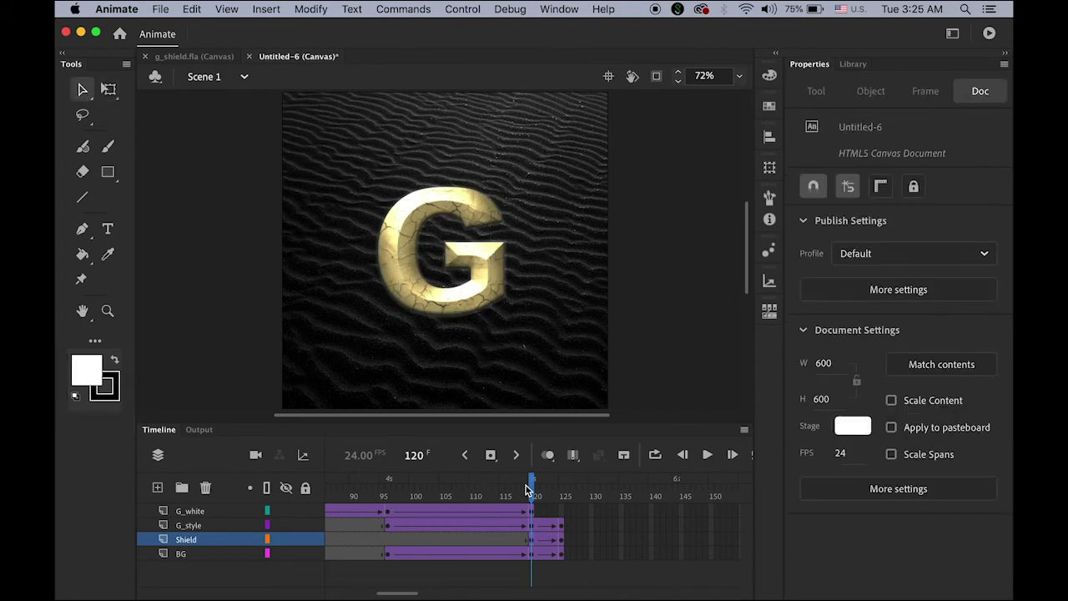
Set the shield tween's ease to -100 and view frame 125.
mouse_move(528, 490)
mouse_down()
mouse_move(496, 491)
mouse_move(573, 507)
mouse_move(534, 504)
mouse_up()
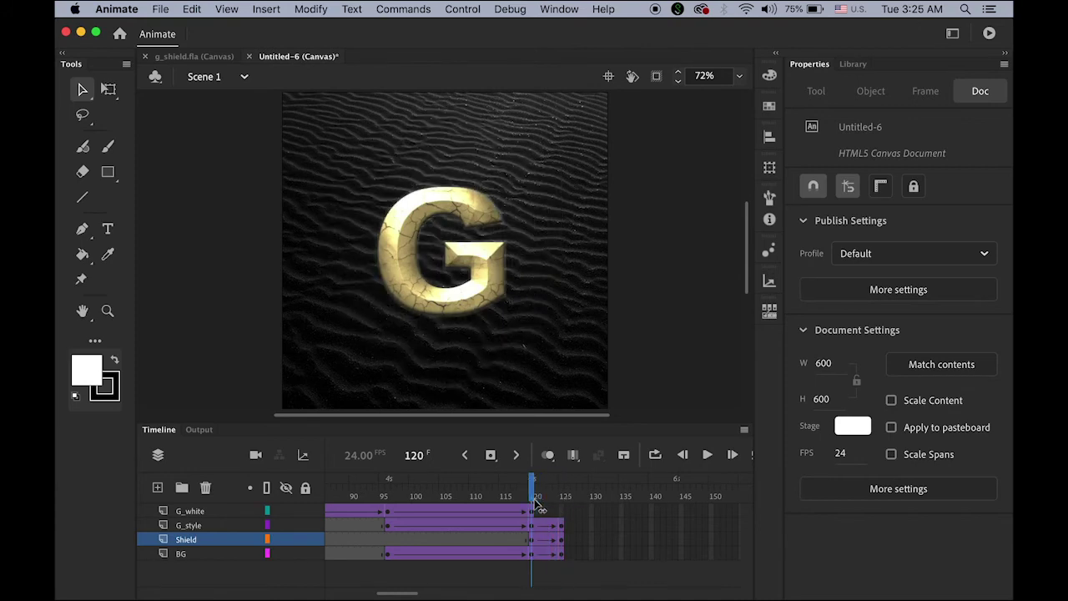
click(532, 542)
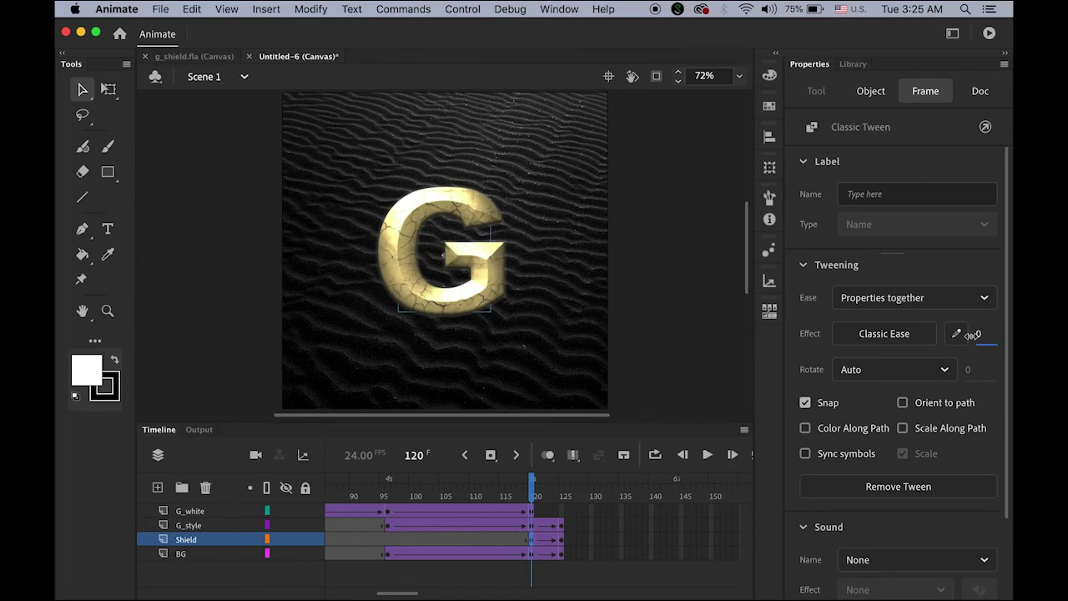
drag(970, 335, 725, 337)
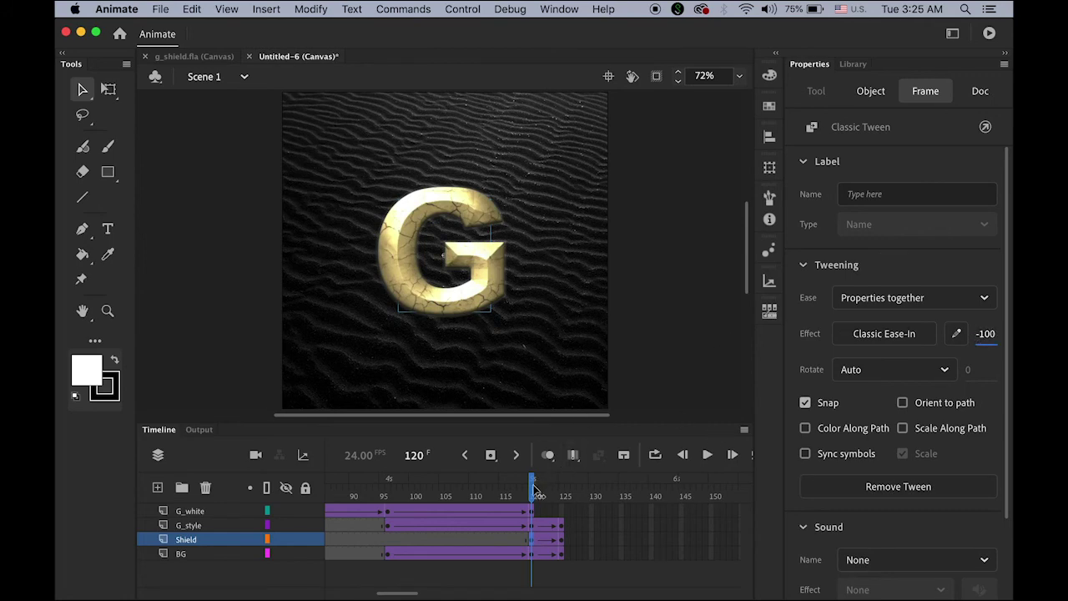
drag(534, 490, 566, 490)
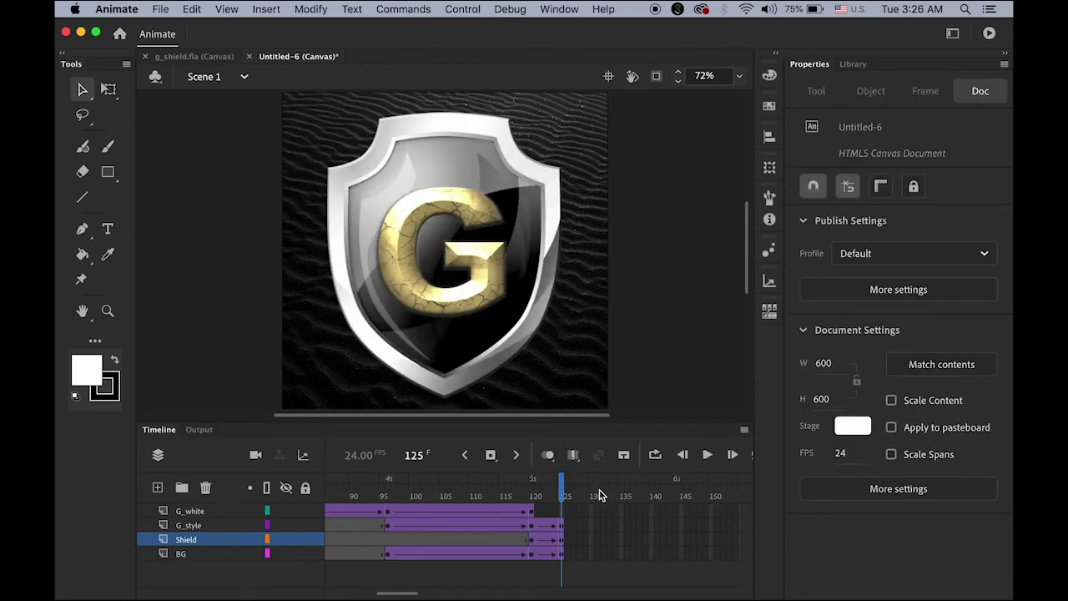
key(Return)
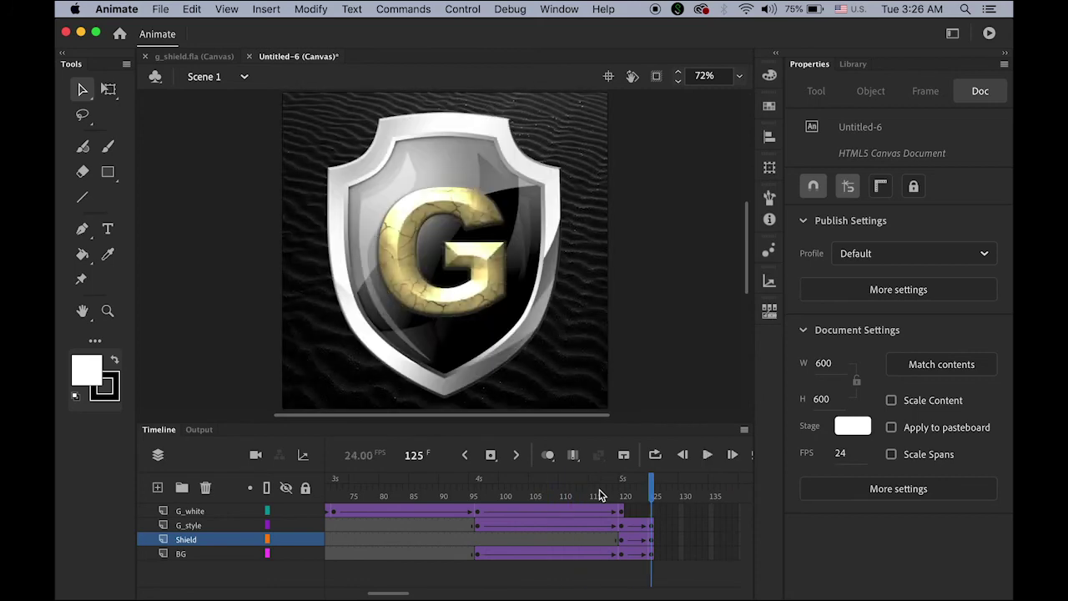
key(Return)
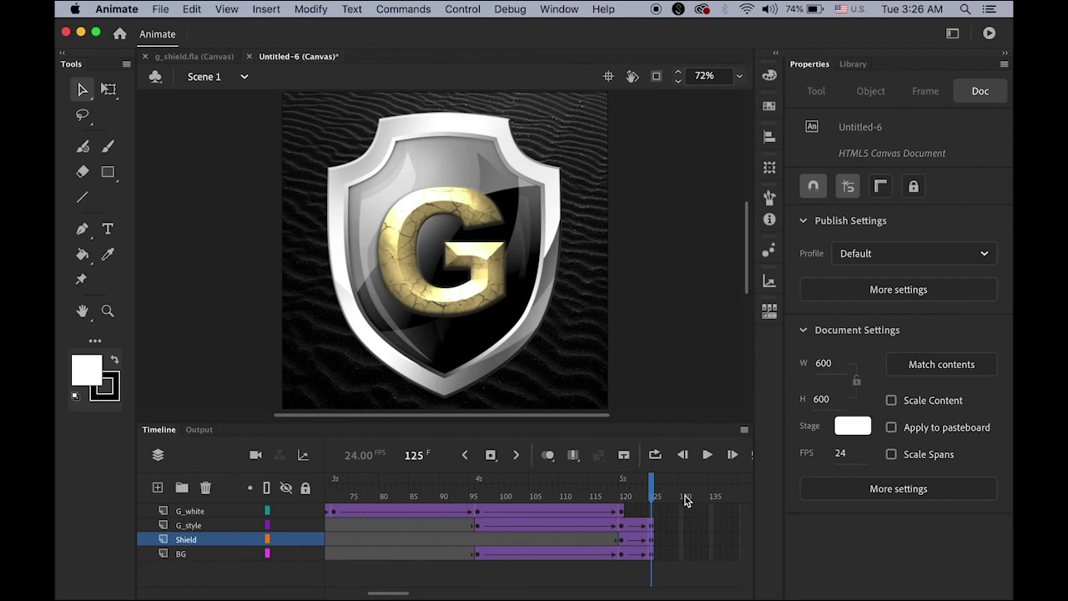
mouse_move(655, 496)
mouse_down()
mouse_move(643, 495)
mouse_move(655, 495)
mouse_up()
drag(399, 593, 452, 597)
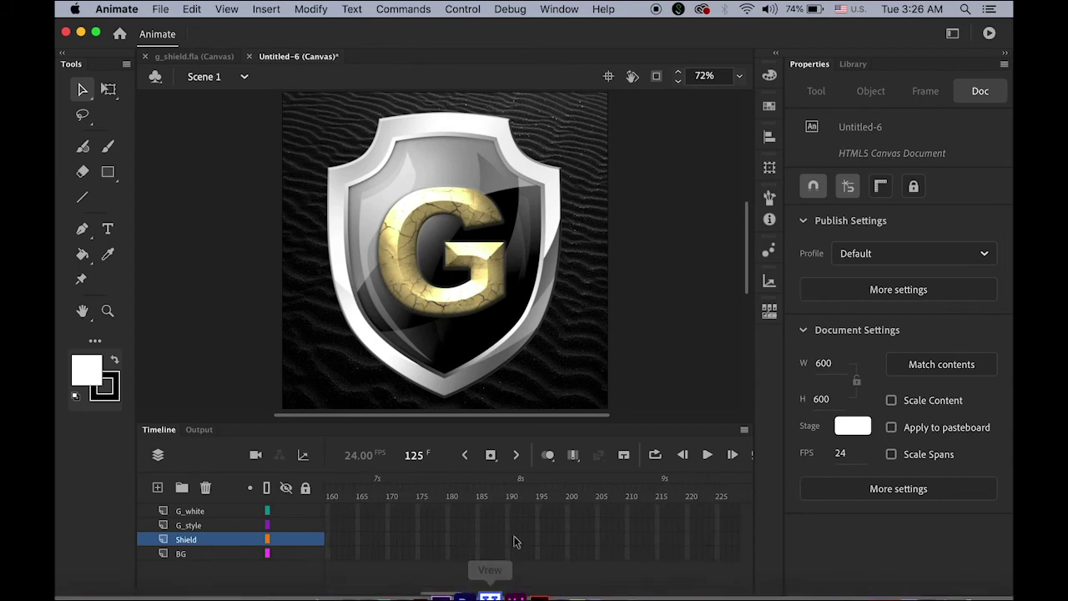
Insert keyframes at frame 215 on all four layers and play the lengthened animation.
click(524, 510)
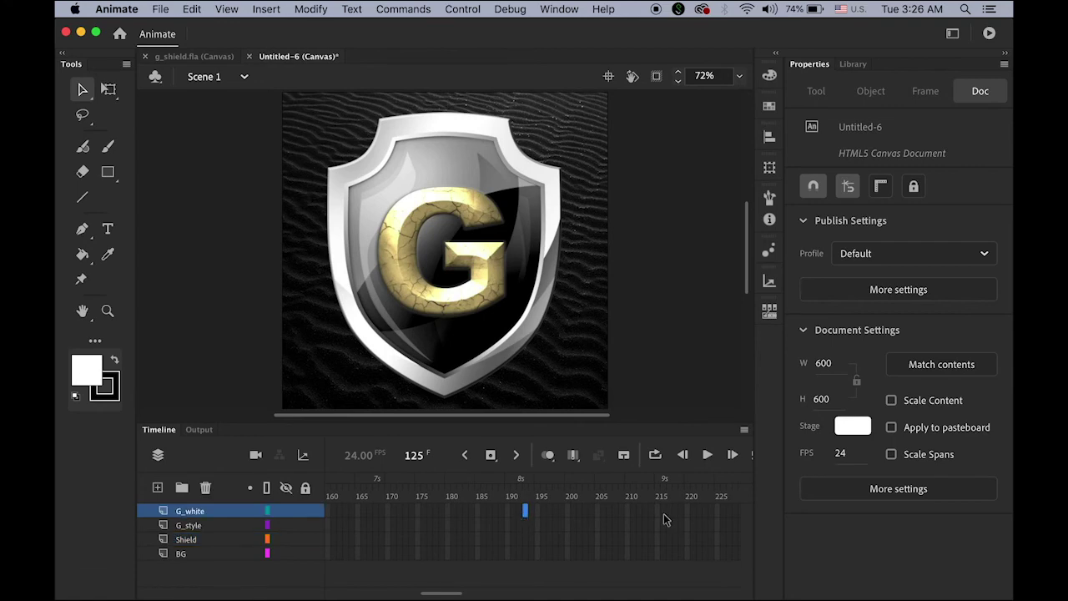
click(663, 512)
shift+click(664, 556)
click(491, 459)
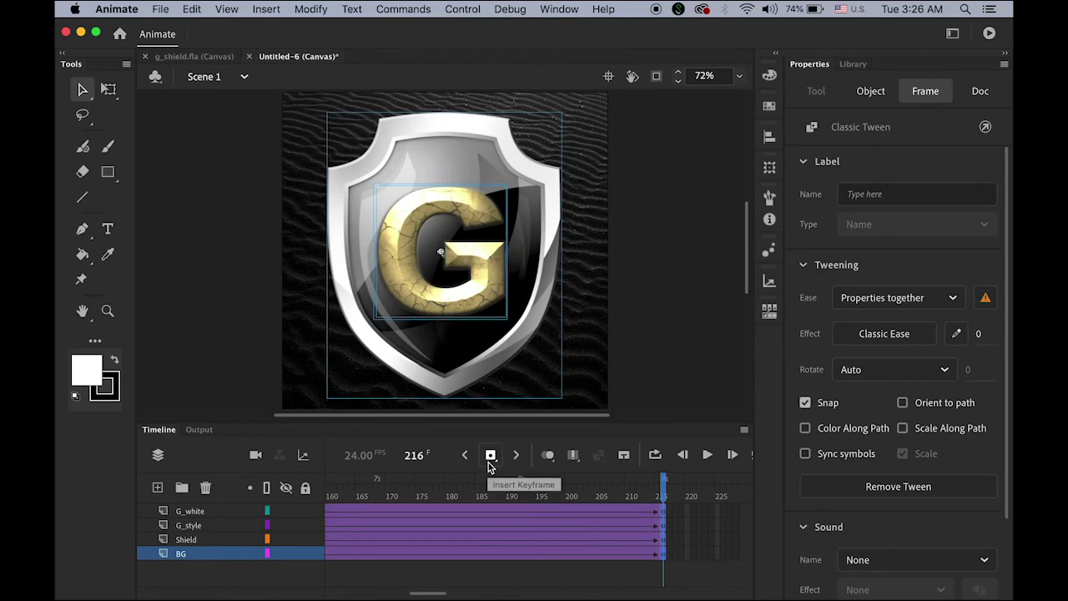
key(Return)
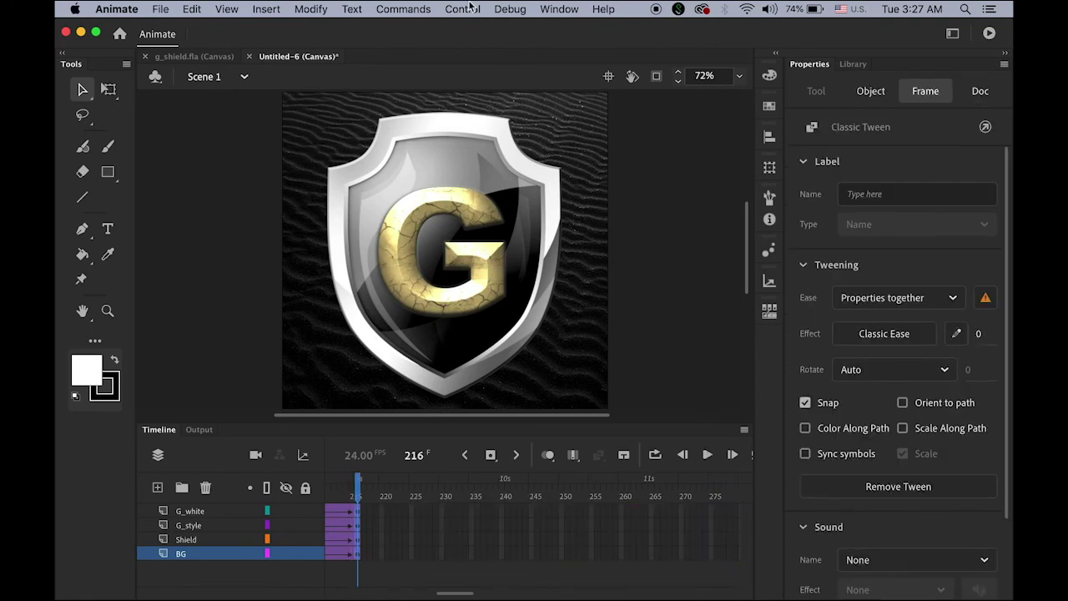
Save the untitled document as G_new.fla in the test folder.
click(160, 8)
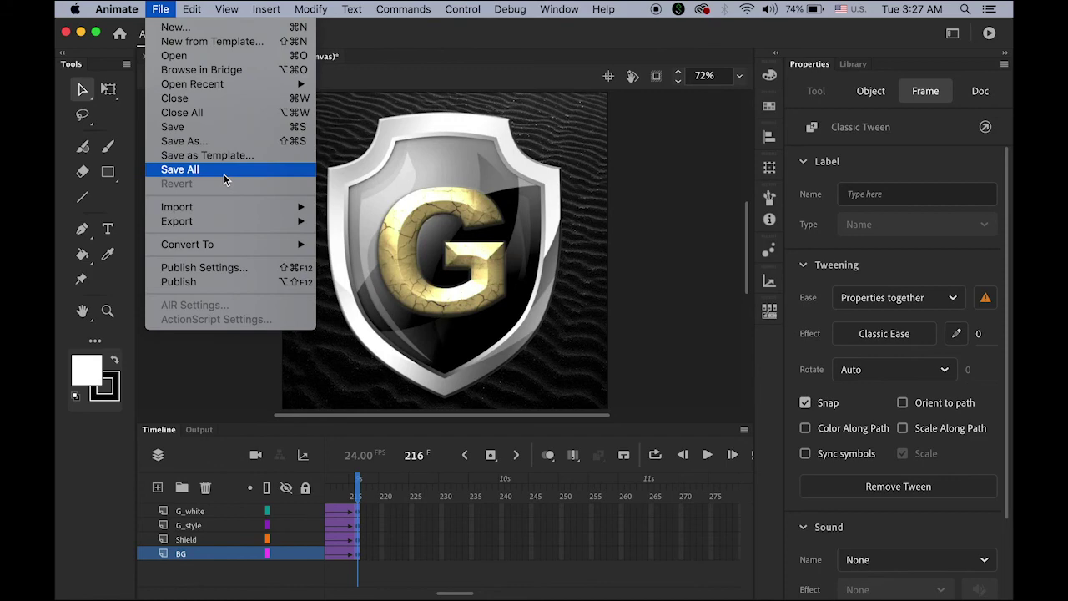
click(224, 129)
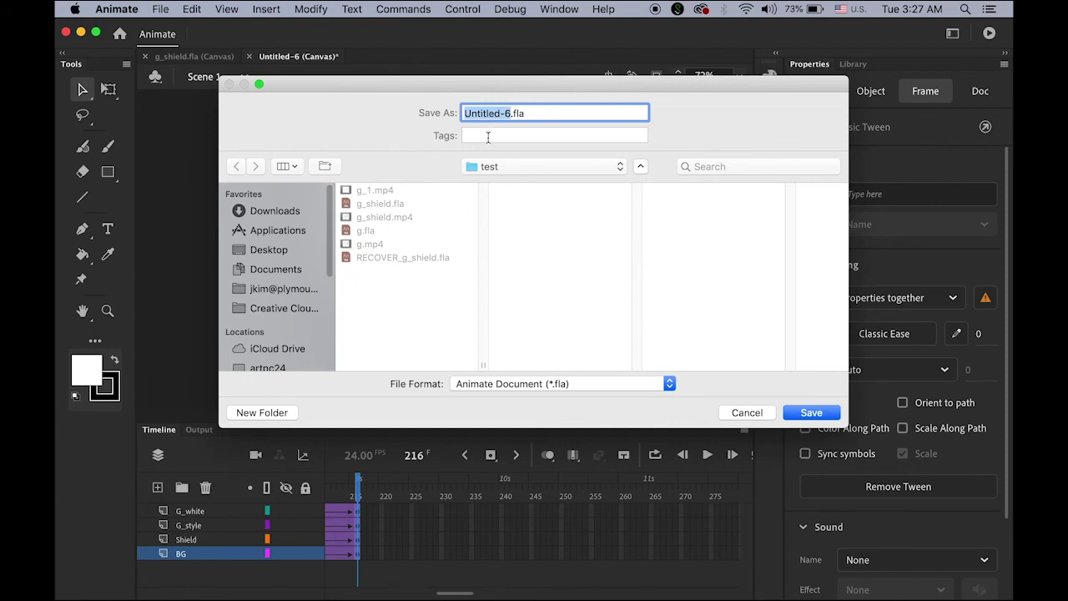
text(G_)
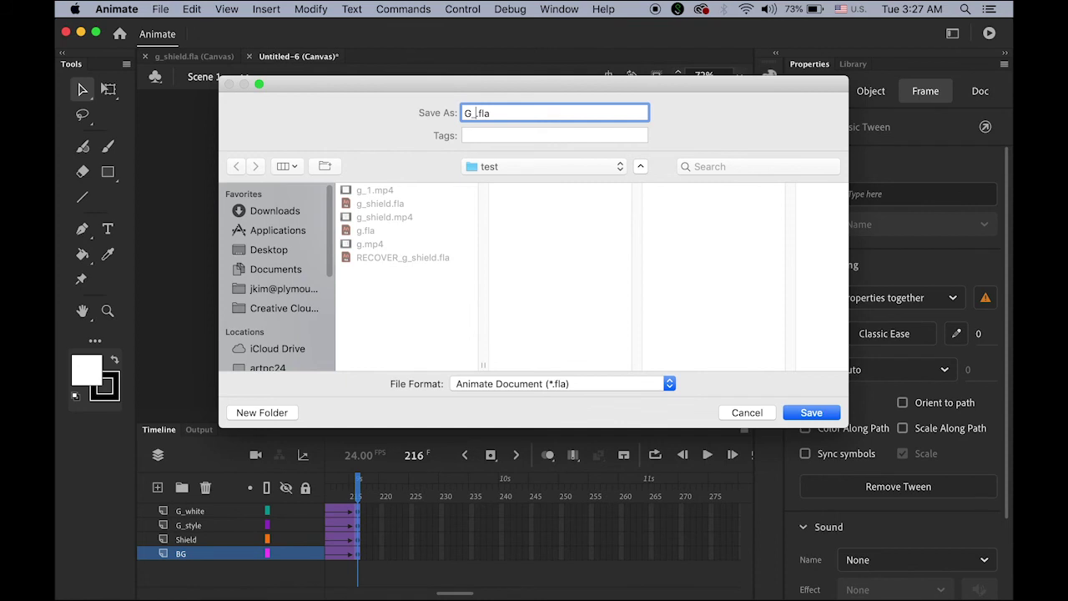
text(ew)
click(810, 412)
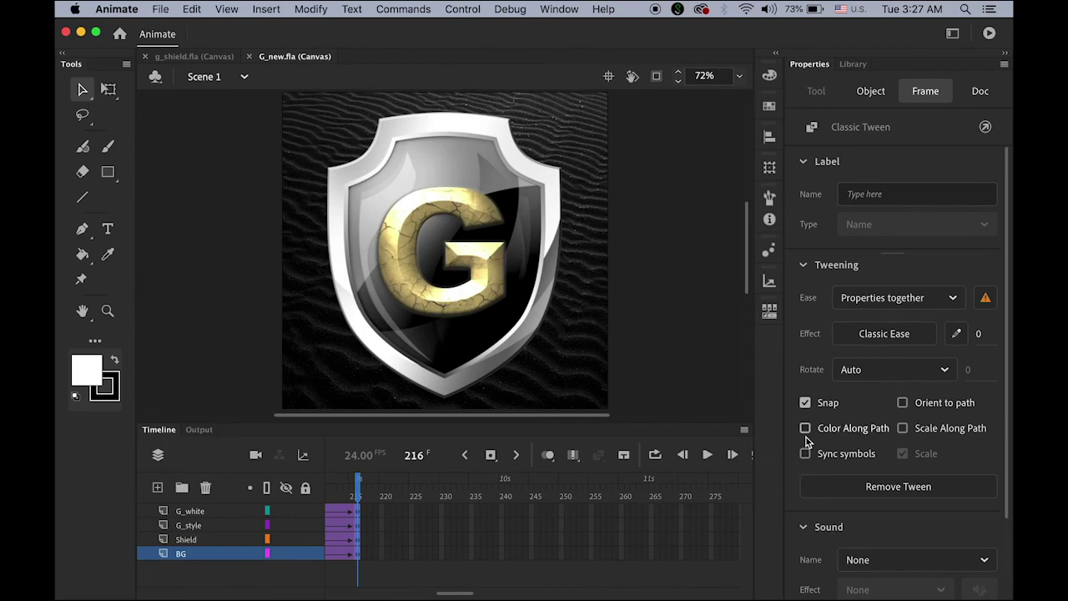
Export the entire movie as an H.264 video named G_new, then bring up a Finder window.
click(160, 9)
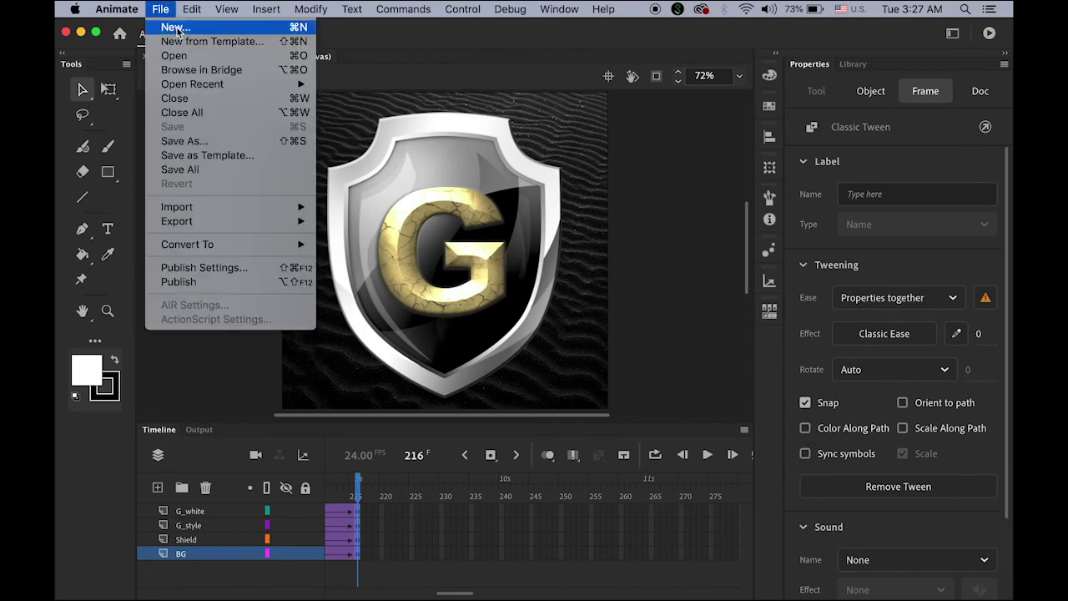
mouse_move(224, 224)
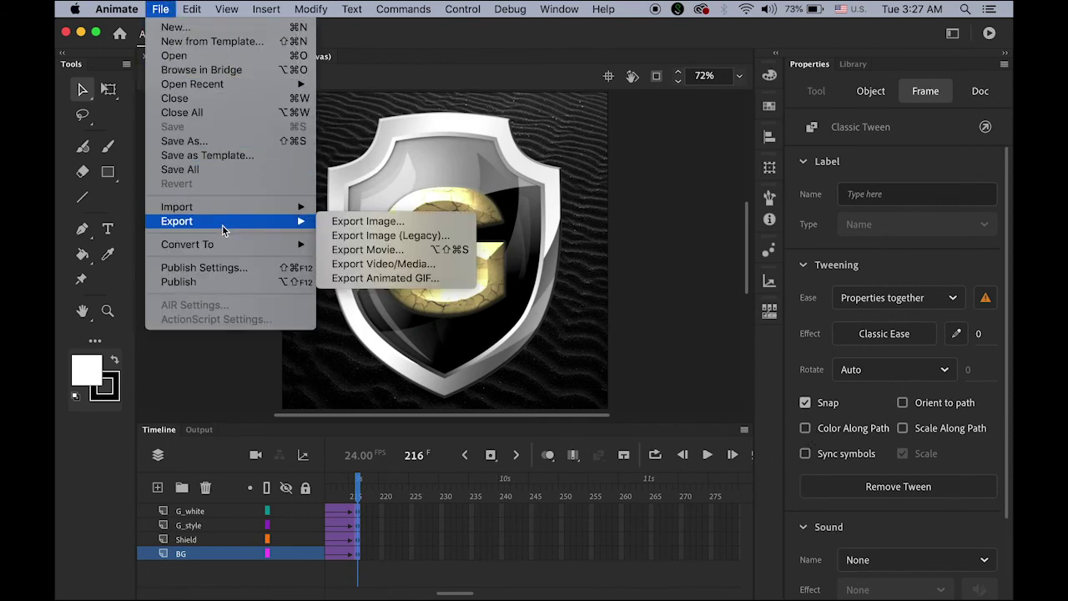
click(393, 265)
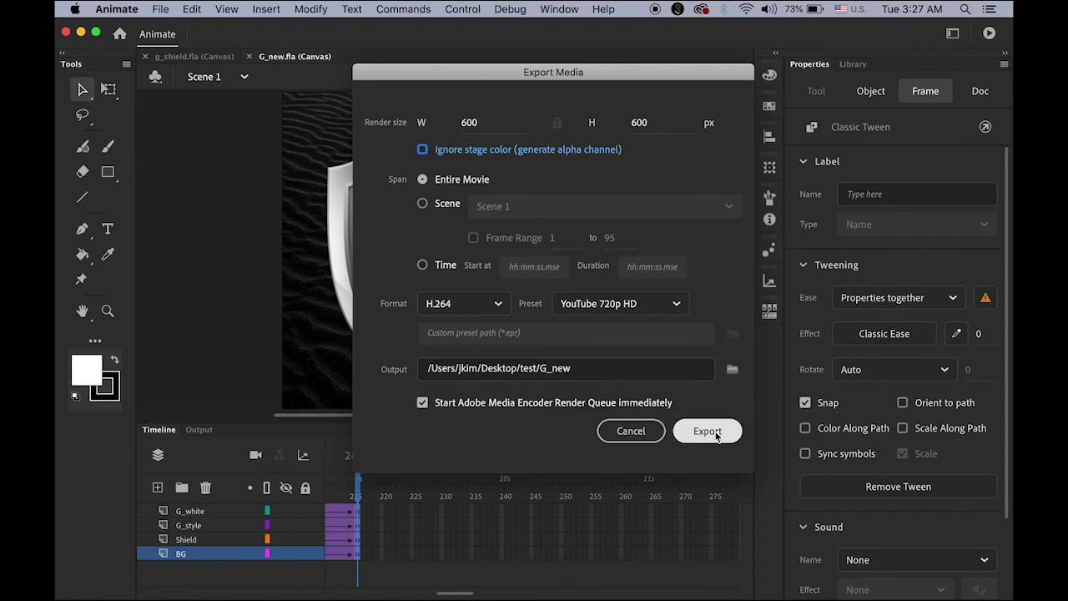
click(708, 431)
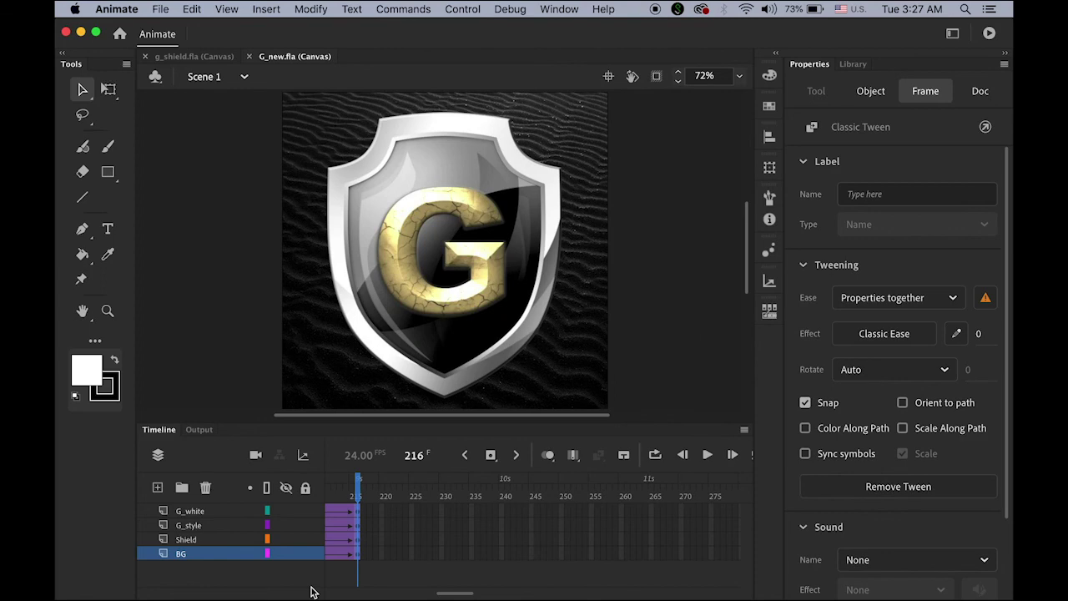
click(89, 561)
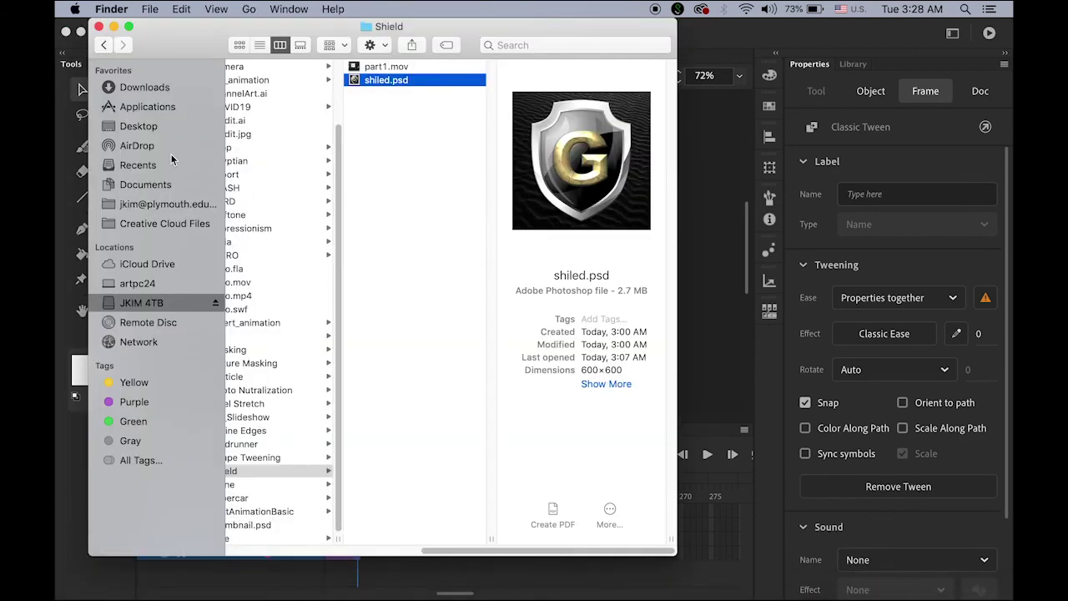
Locate G_new.mp4 in Desktop > test and play it in Quick Look.
click(138, 126)
scroll(317, 330, down, 15)
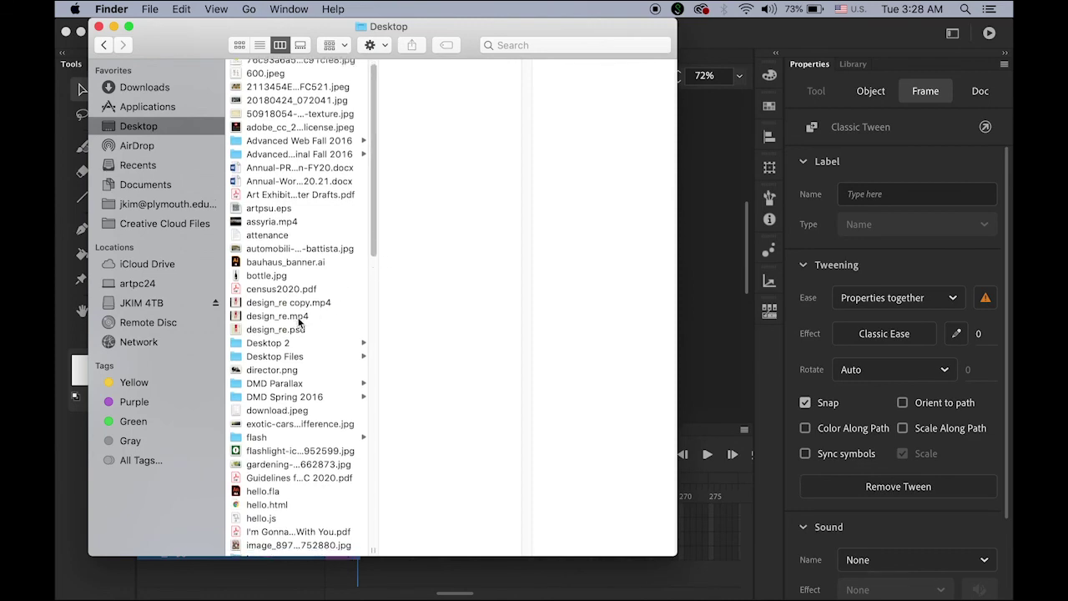
scroll(292, 356, down, 5)
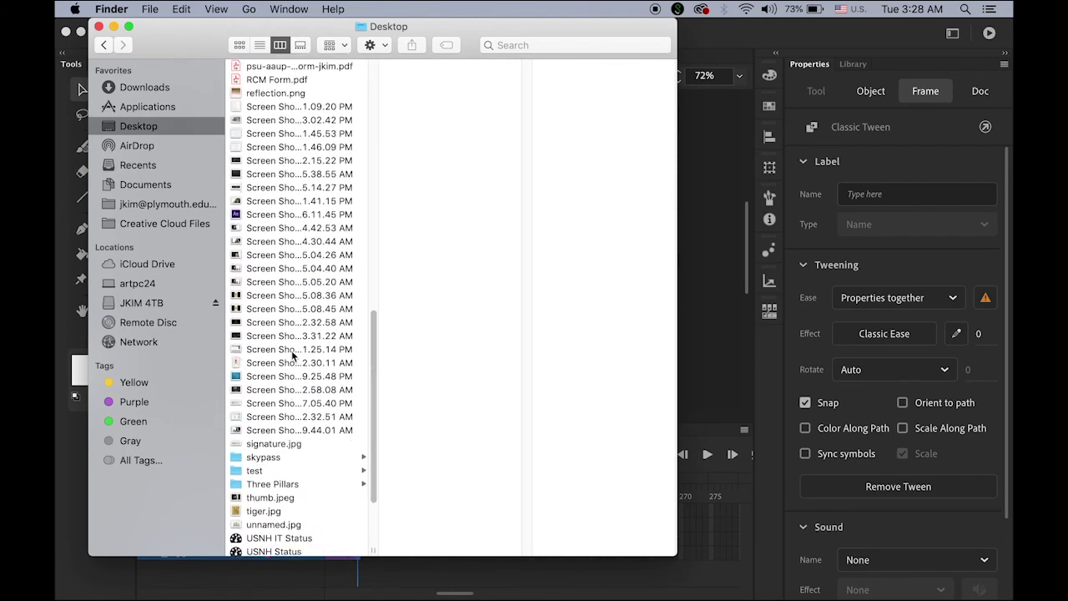
click(264, 361)
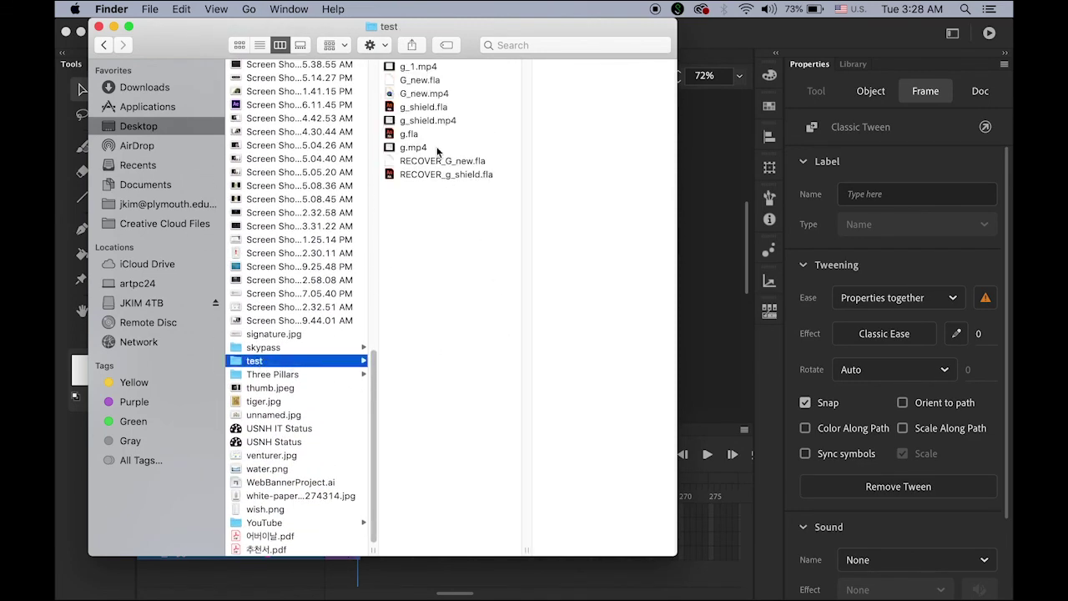
click(393, 94)
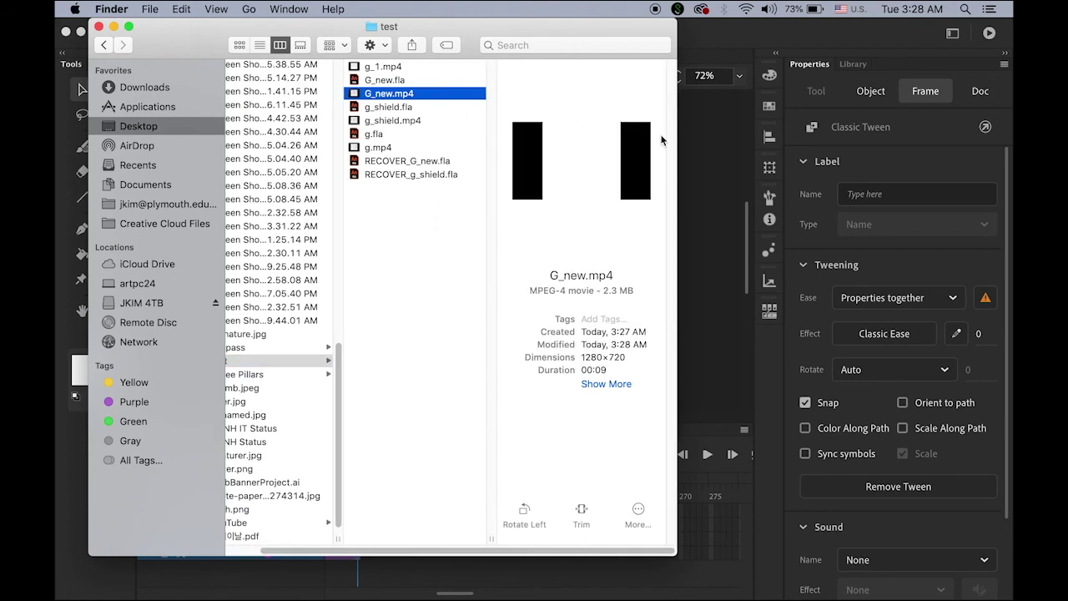
key(space)
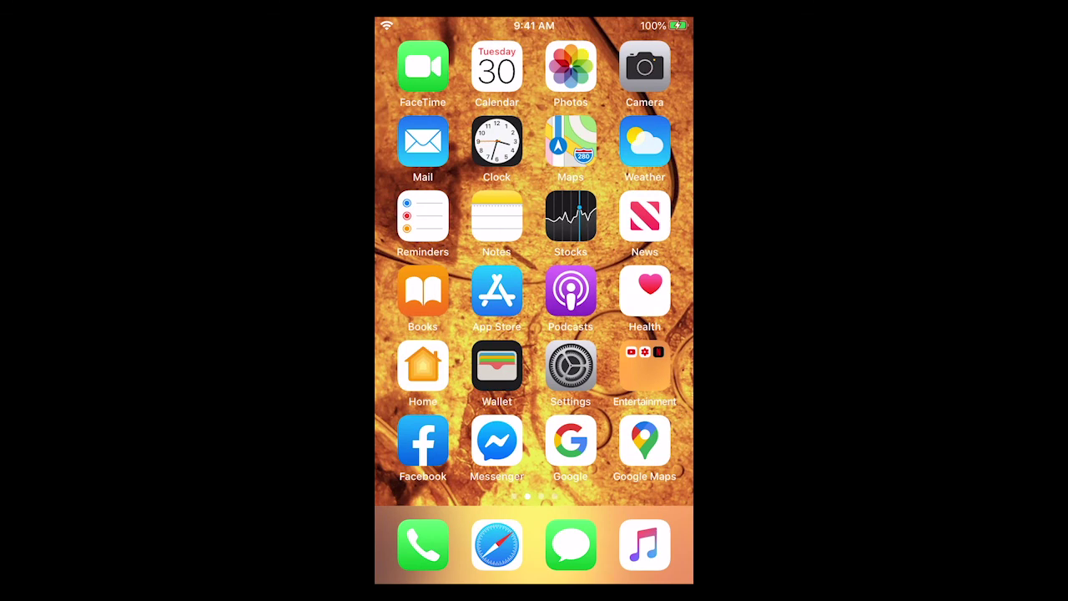
Open the Recents album in the iPhone Photos app.
click(571, 66)
click(460, 226)
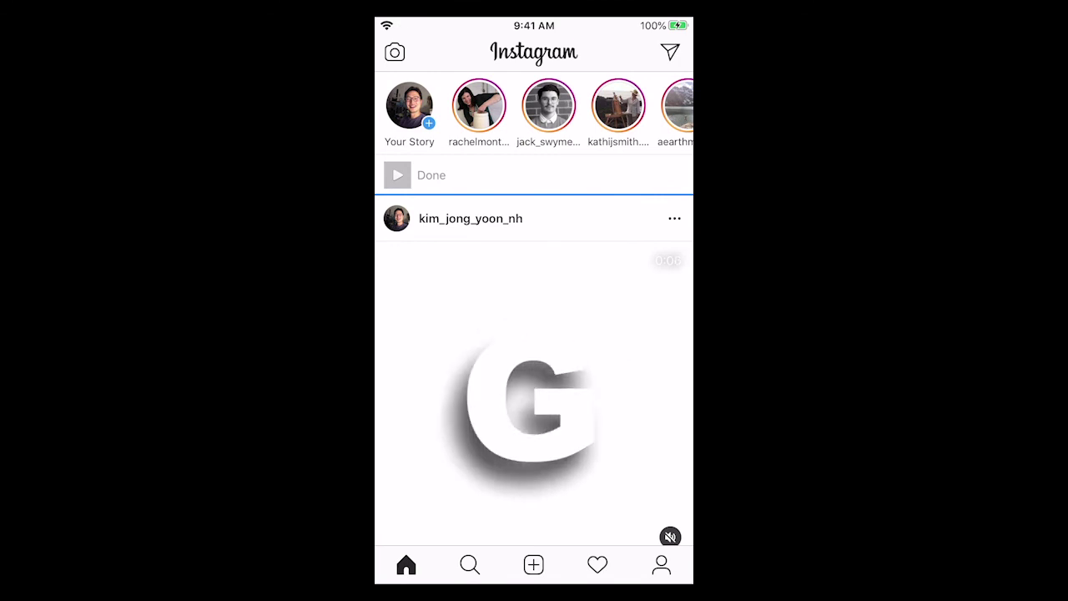
Scroll the Instagram feed to view the newly posted G logo video.
scroll(534, 333, down, 2)
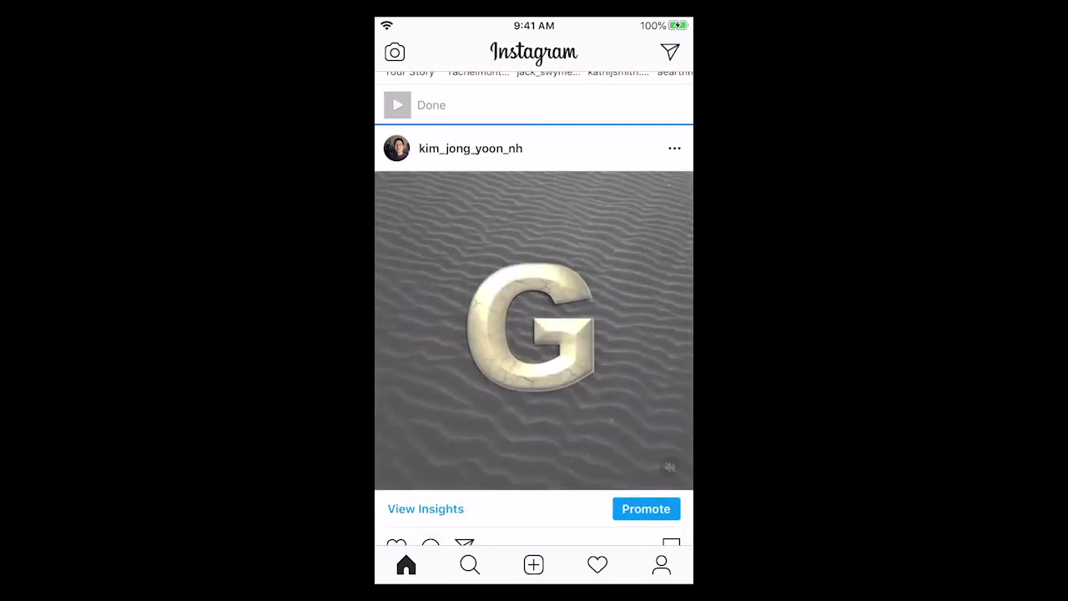